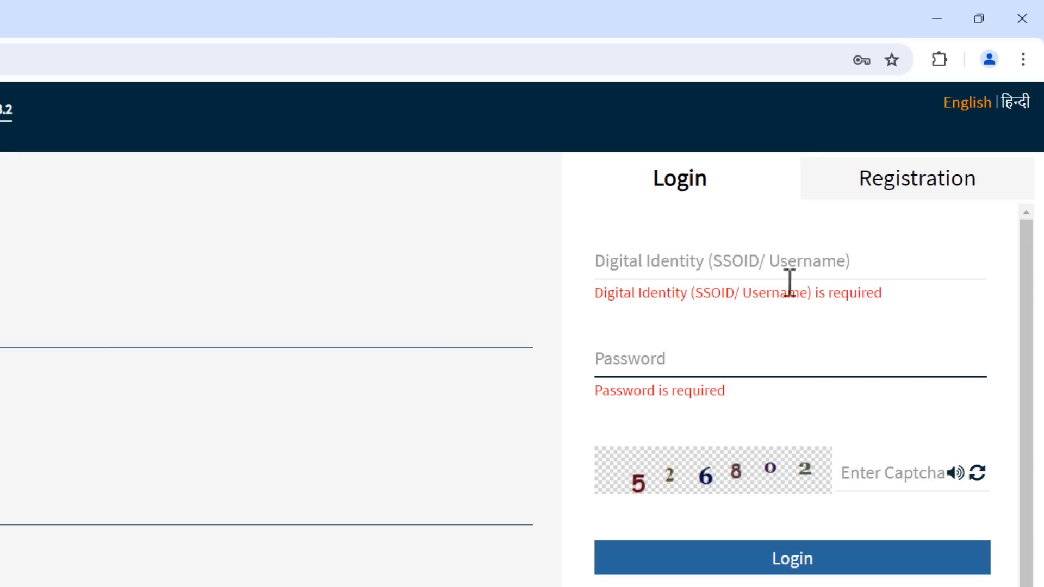
# Check the registration options, return to sign-in, then launch the Recruitment Portal app from the dashboard.
pyautogui.click(926, 200)
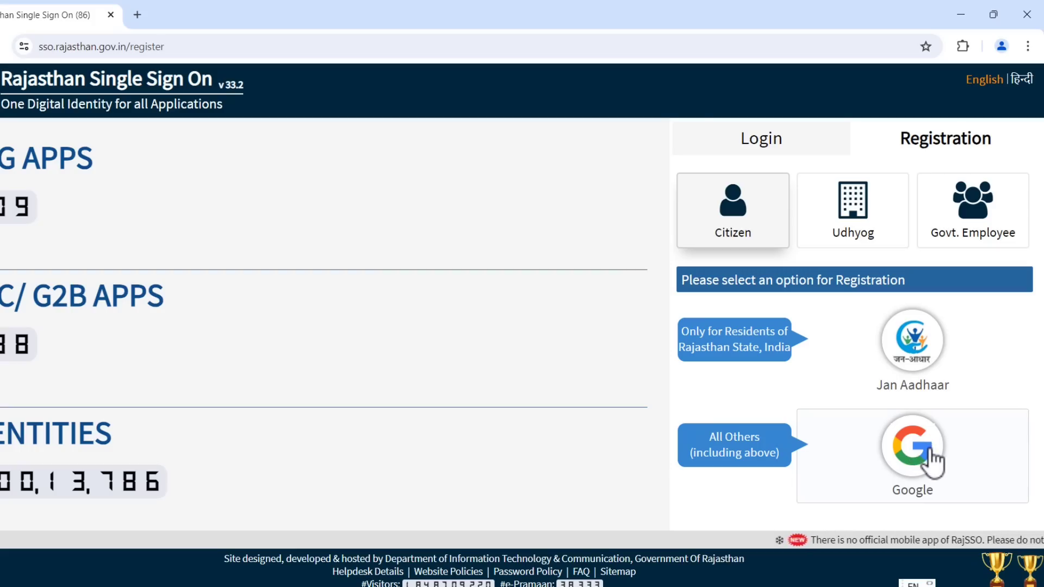
pyautogui.click(762, 140)
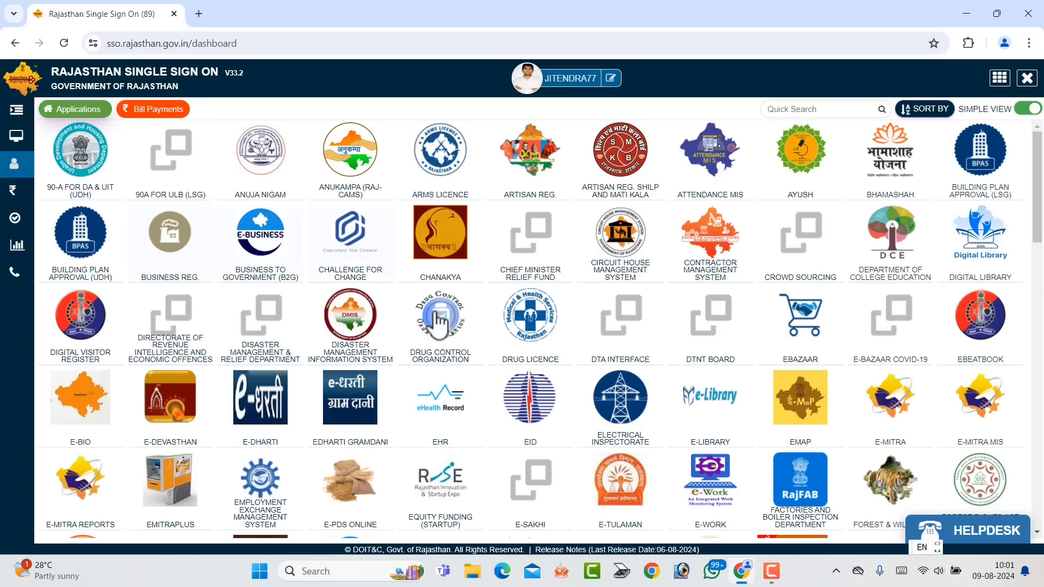
pyautogui.scroll(-20, 669, 345)
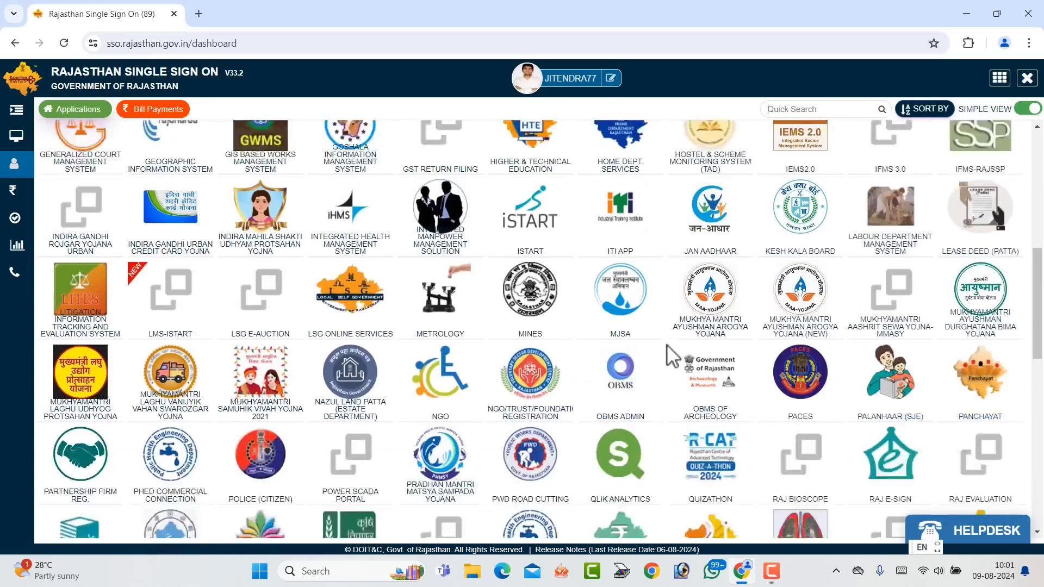
pyautogui.scroll(-3, 673, 357)
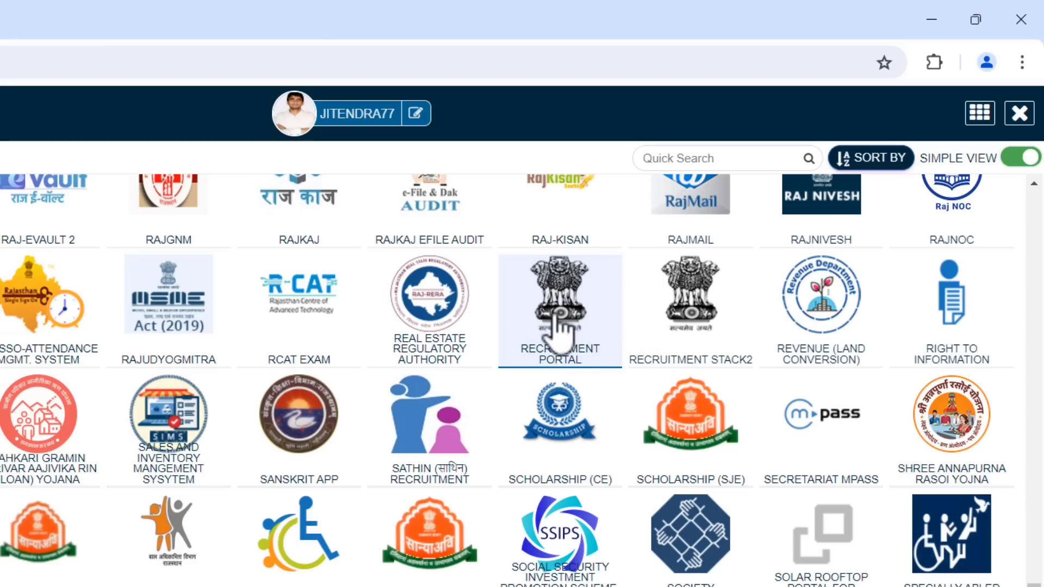
pyautogui.click(559, 311)
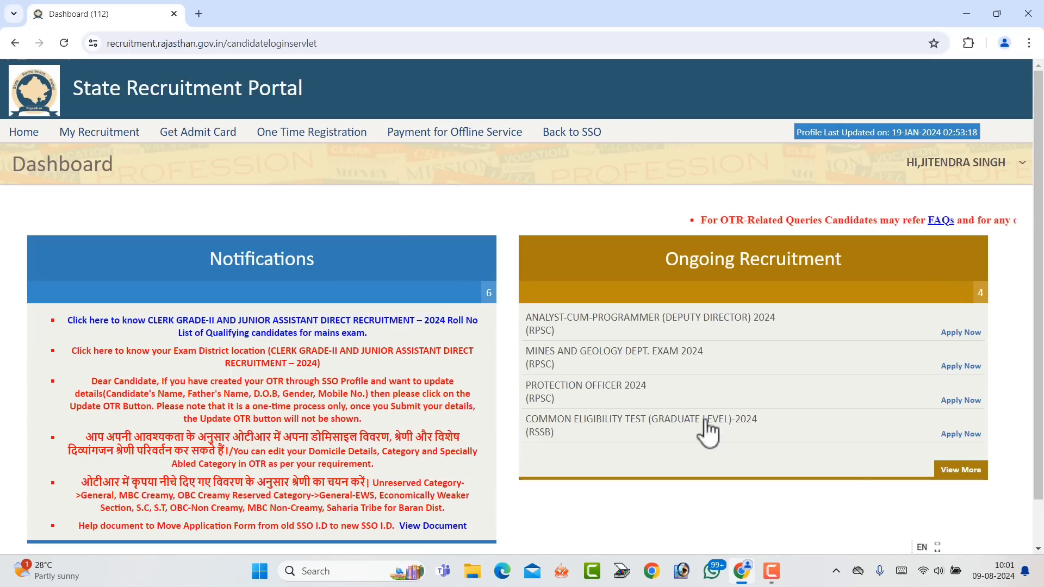
# Apply for the Common Eligibility Test and accept the disclaimer to reach the Candidate Profile.
pyautogui.click(959, 435)
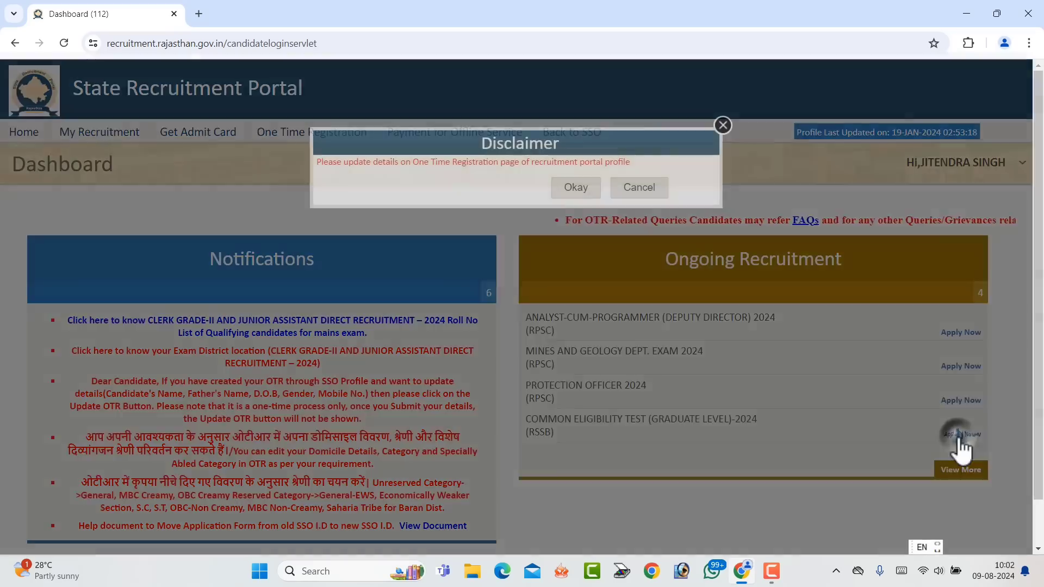
pyautogui.moveTo(325, 162); pyautogui.dragTo(625, 181)
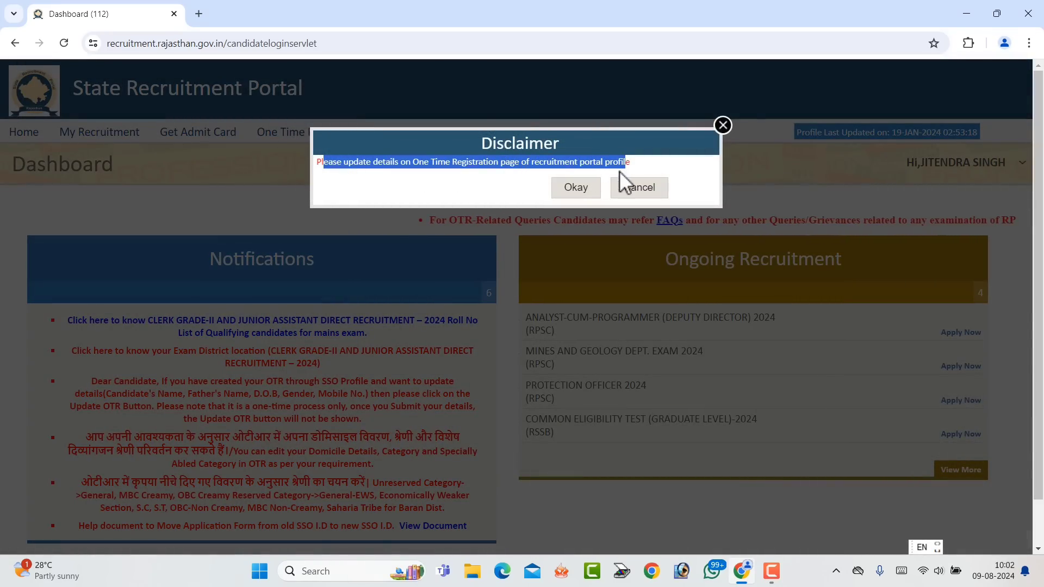
pyautogui.click(575, 185)
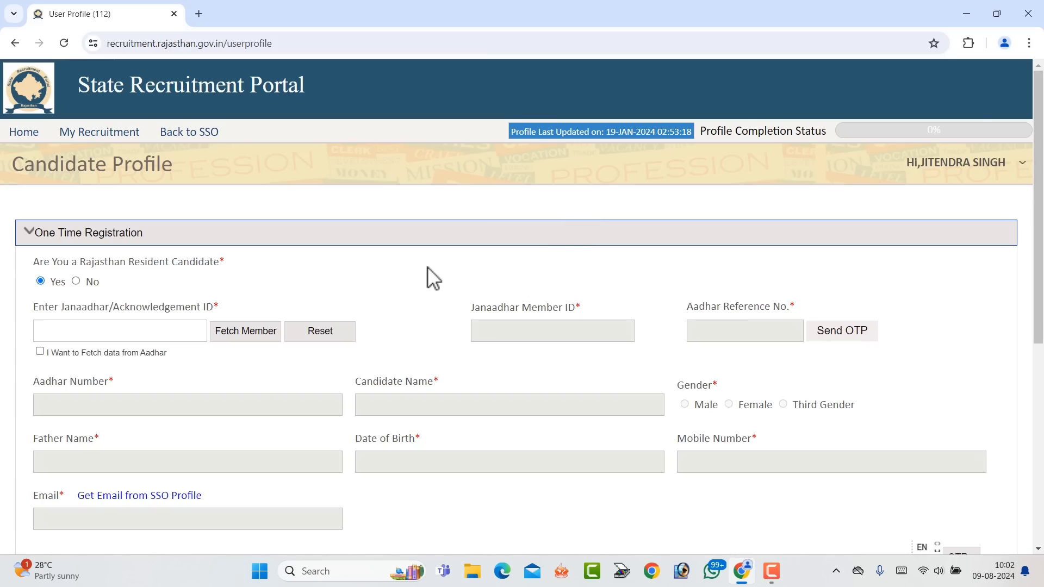
# Answer Yes to Rajasthan resident, tick 'I Want to Fetch data from Aadhar', and focus the Aadhar Number field.
pyautogui.click(41, 280)
pyautogui.moveTo(39, 261); pyautogui.dragTo(184, 268)
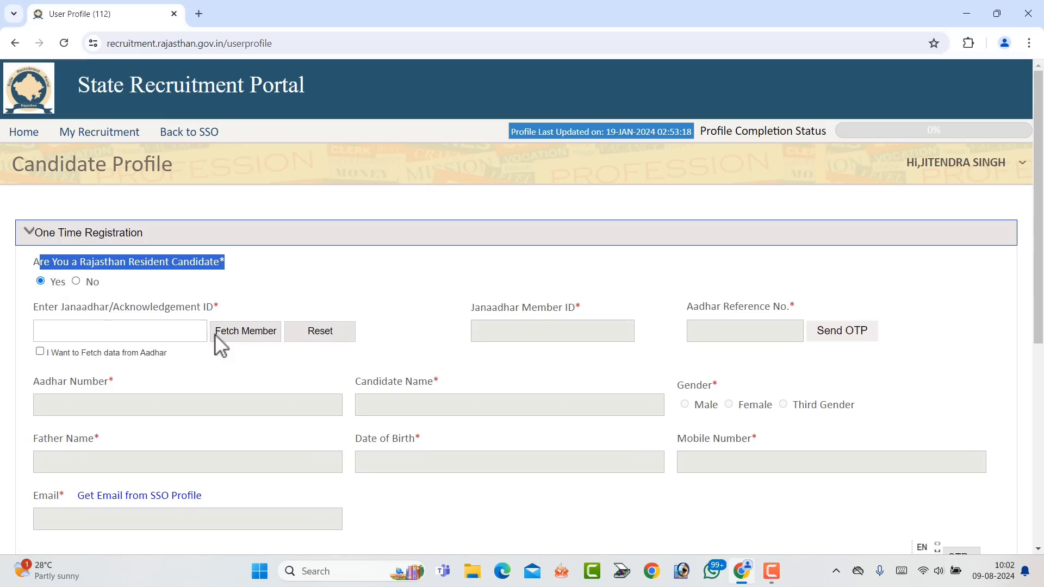
pyautogui.click(230, 354)
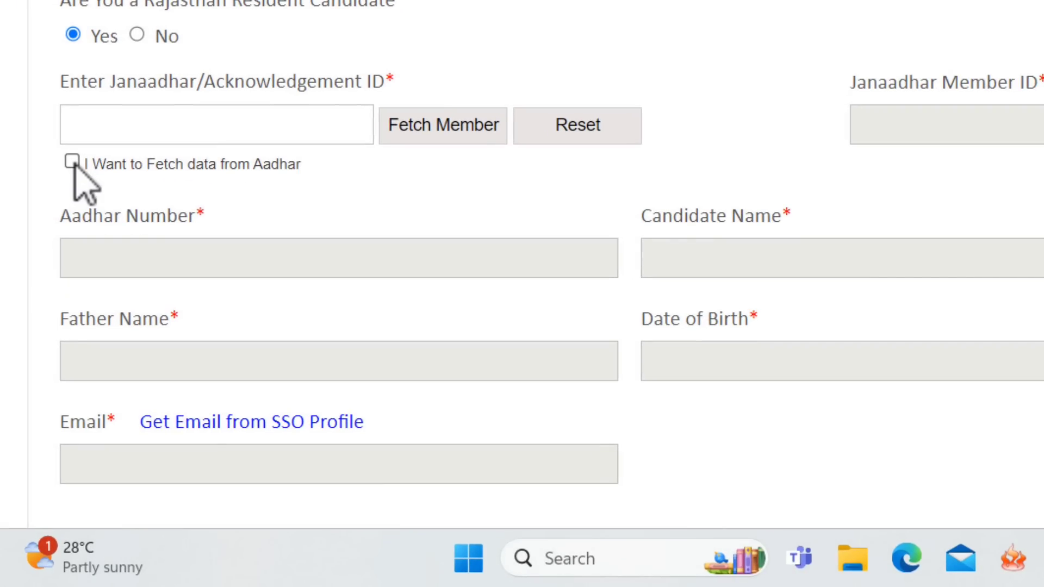
pyautogui.click(73, 162)
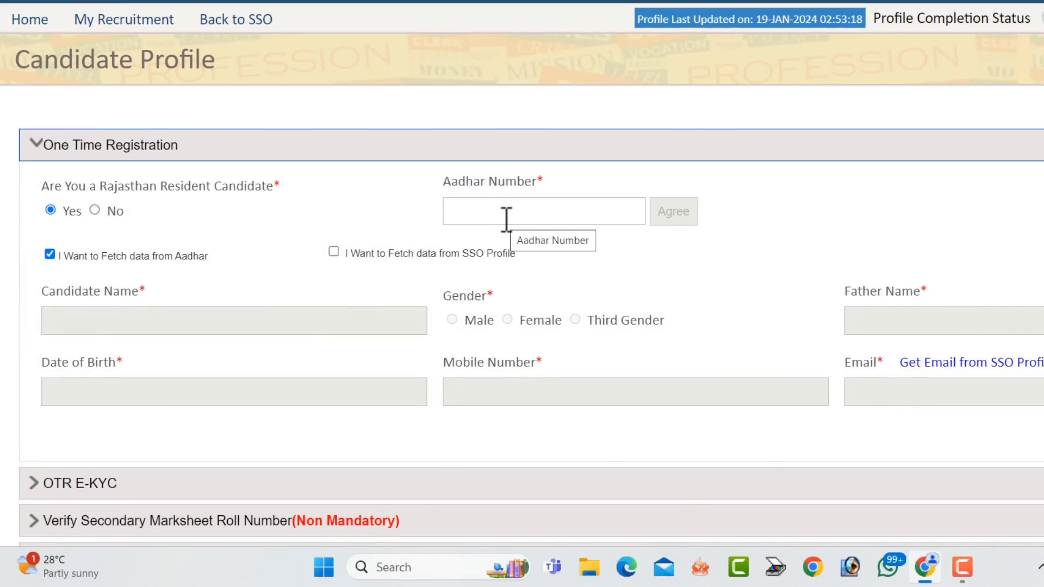
pyautogui.click(597, 212)
# Agree to the Aadhar declaration and verify it with the OTP sent to the mobile.
pyautogui.click(683, 211)
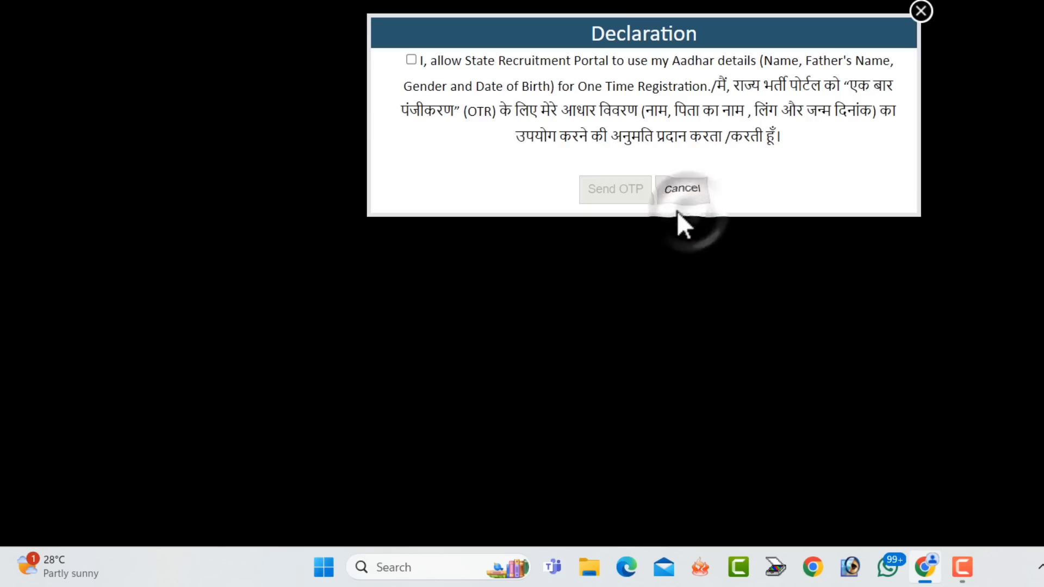
pyautogui.click(412, 58)
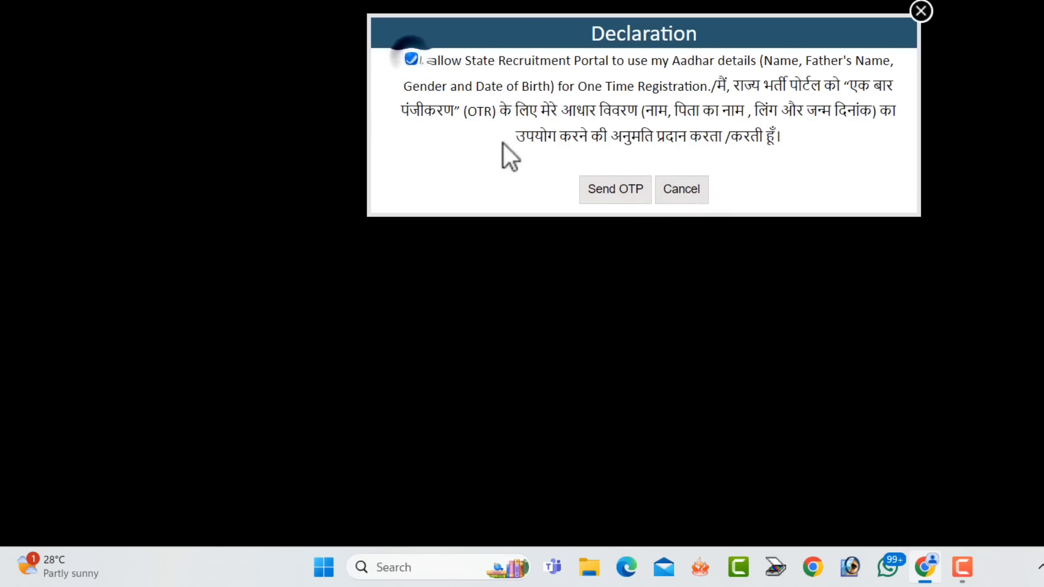
pyautogui.click(610, 195)
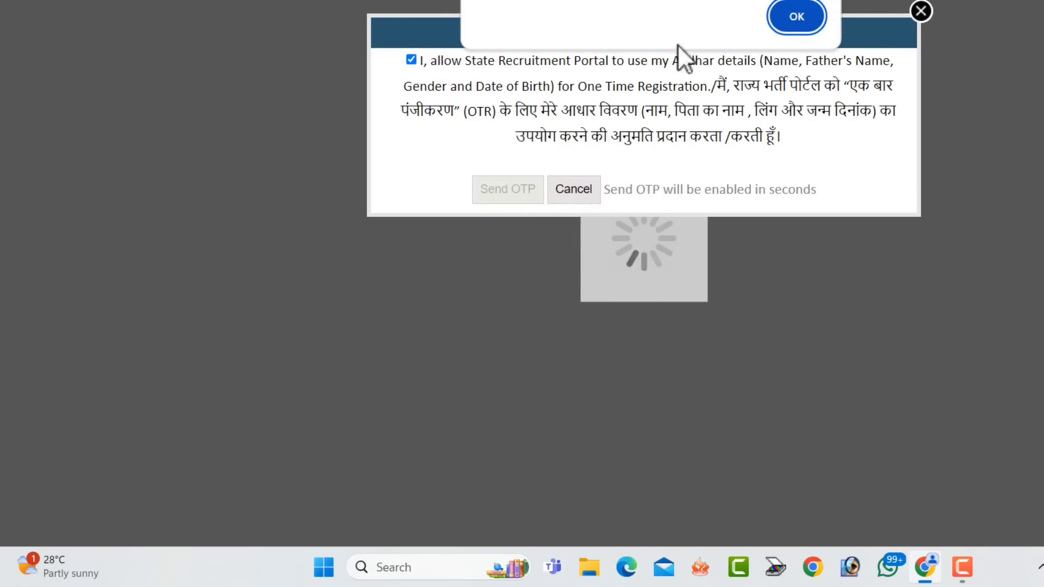
pyautogui.click(795, 22)
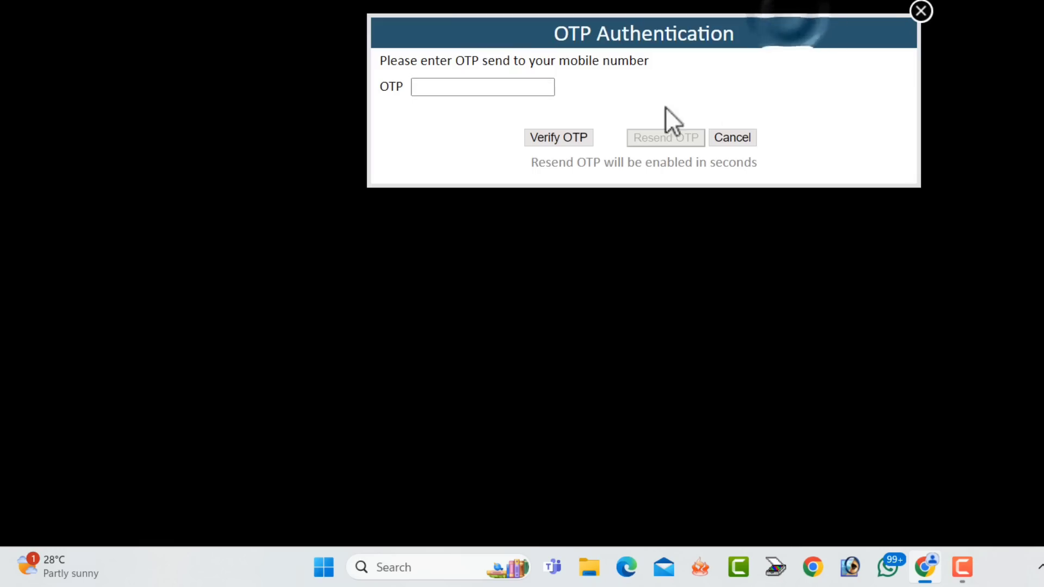
pyautogui.click(515, 85)
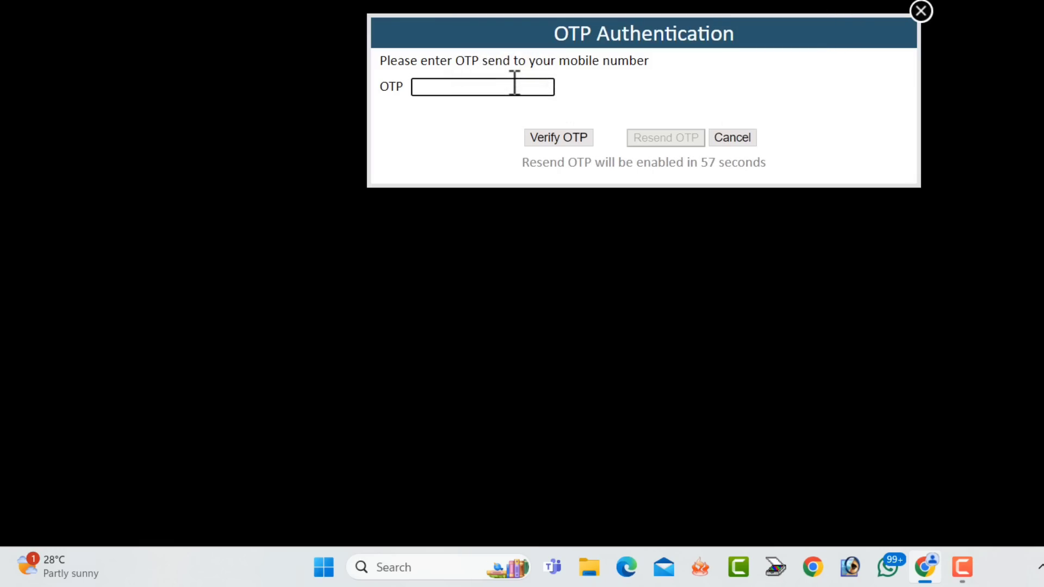
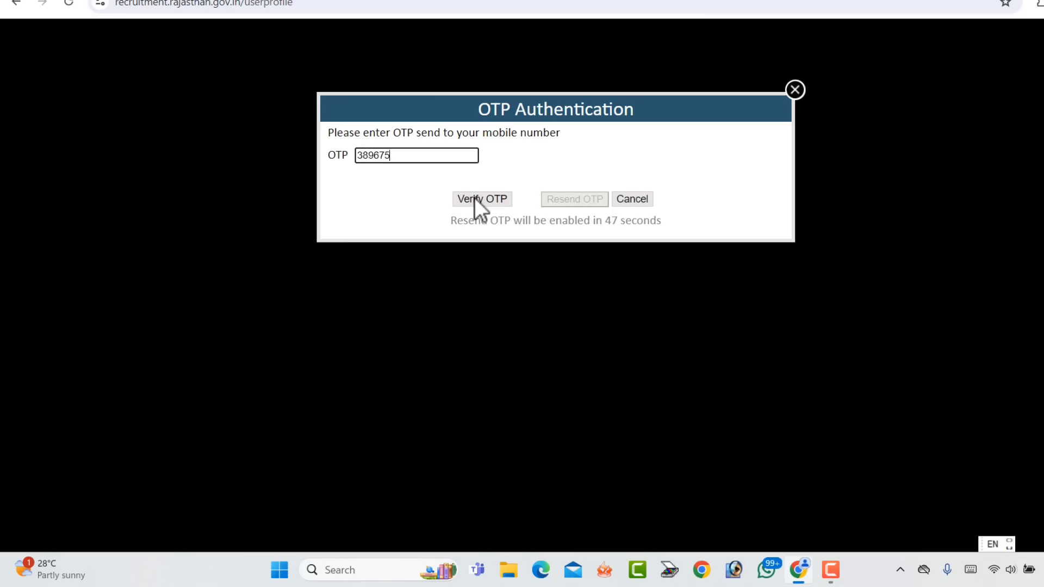
pyautogui.click(549, 136)
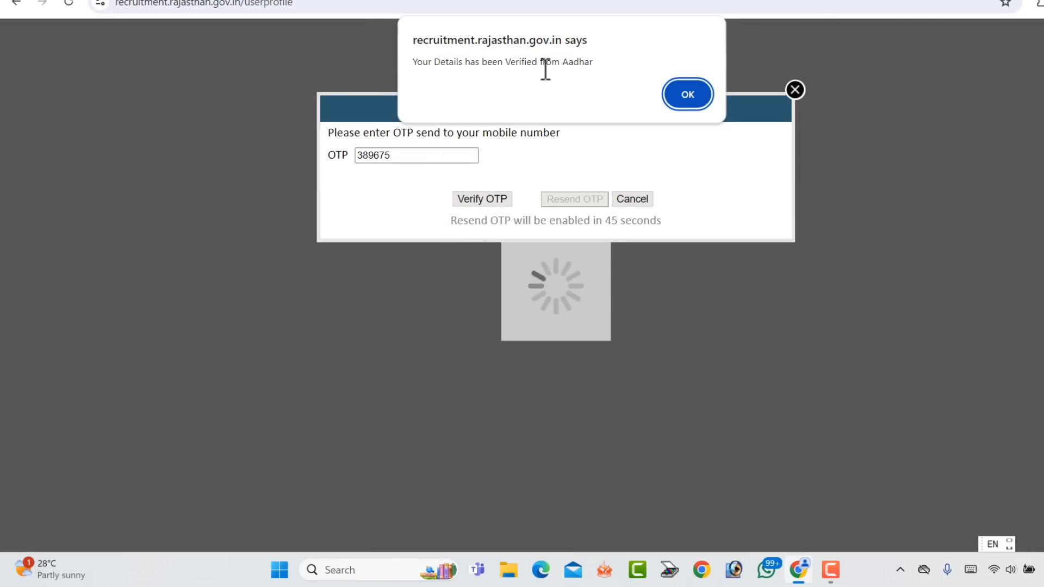
pyautogui.click(699, 94)
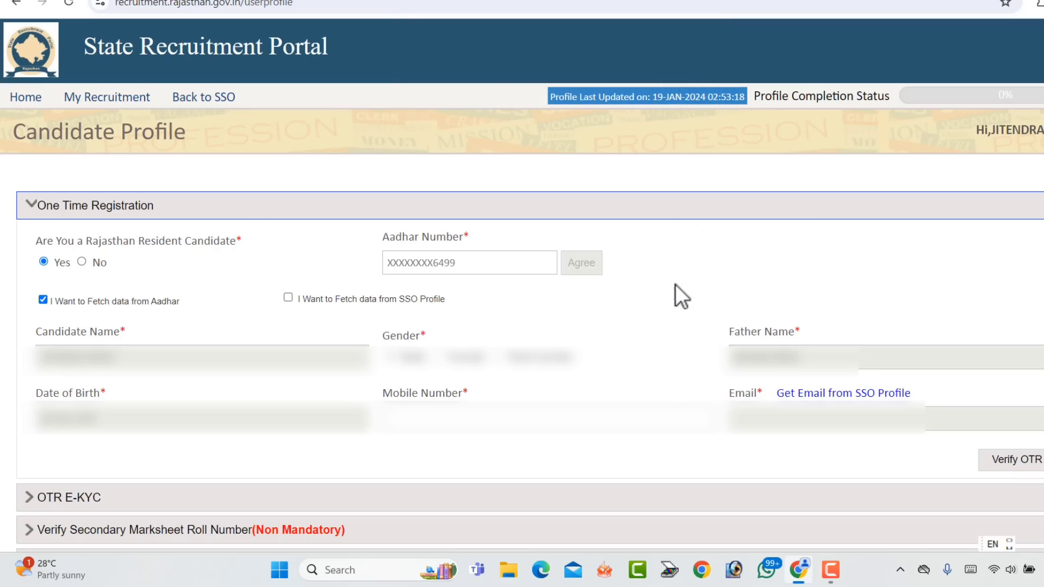
# Review the fetched name, father's name, date of birth and mobile number, then pull the email from SSO.
pyautogui.moveTo(37, 356); pyautogui.dragTo(164, 367)
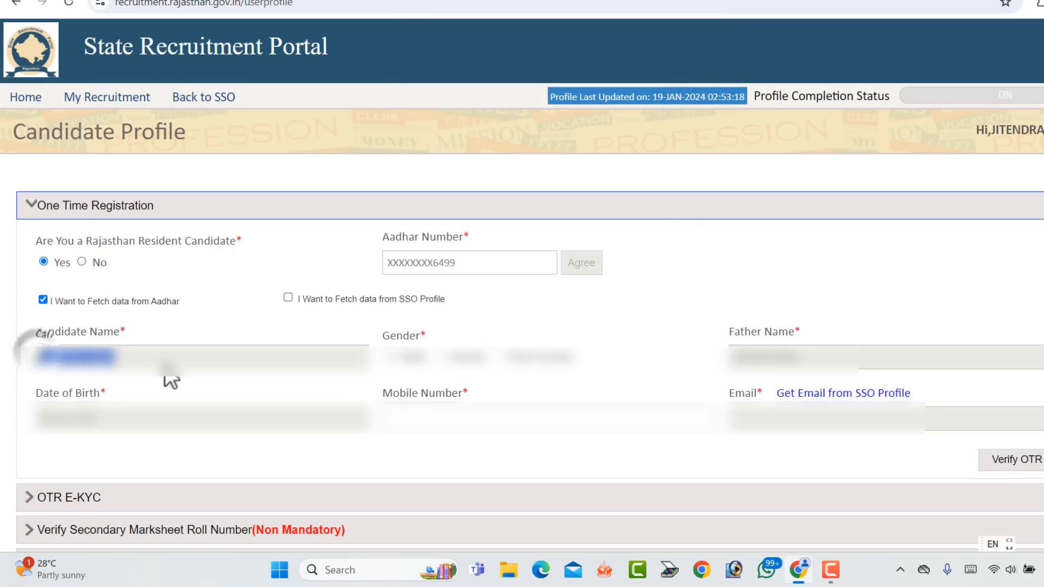
pyautogui.moveTo(731, 358); pyautogui.dragTo(818, 375)
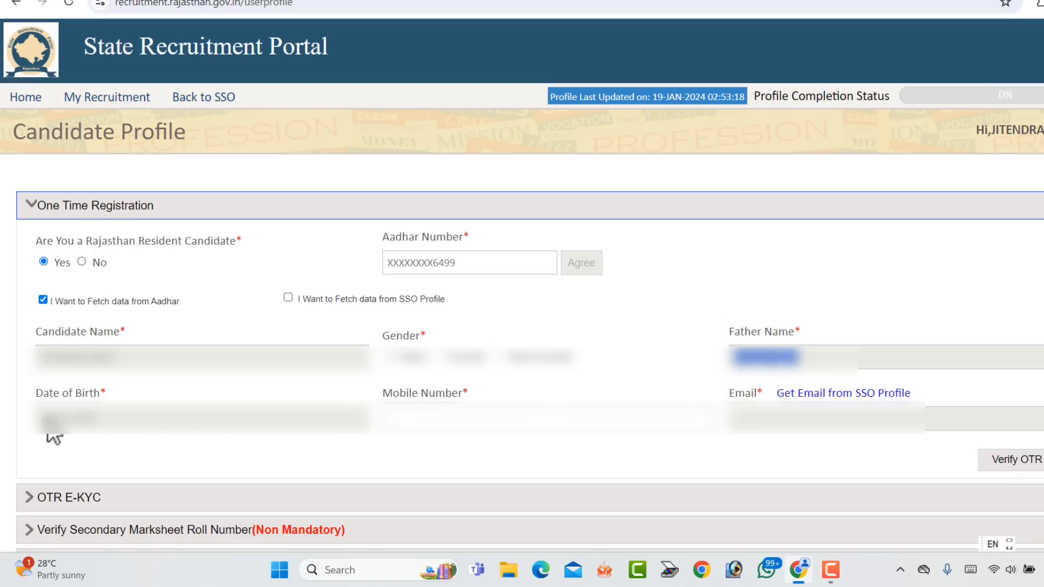
pyautogui.moveTo(38, 418); pyautogui.dragTo(139, 432)
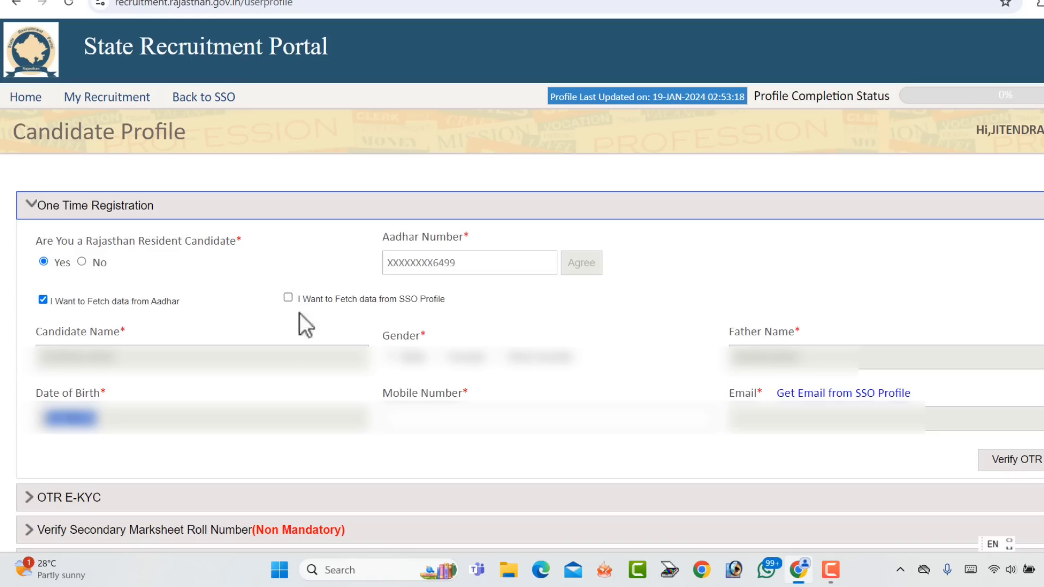
pyautogui.moveTo(399, 393); pyautogui.dragTo(452, 393)
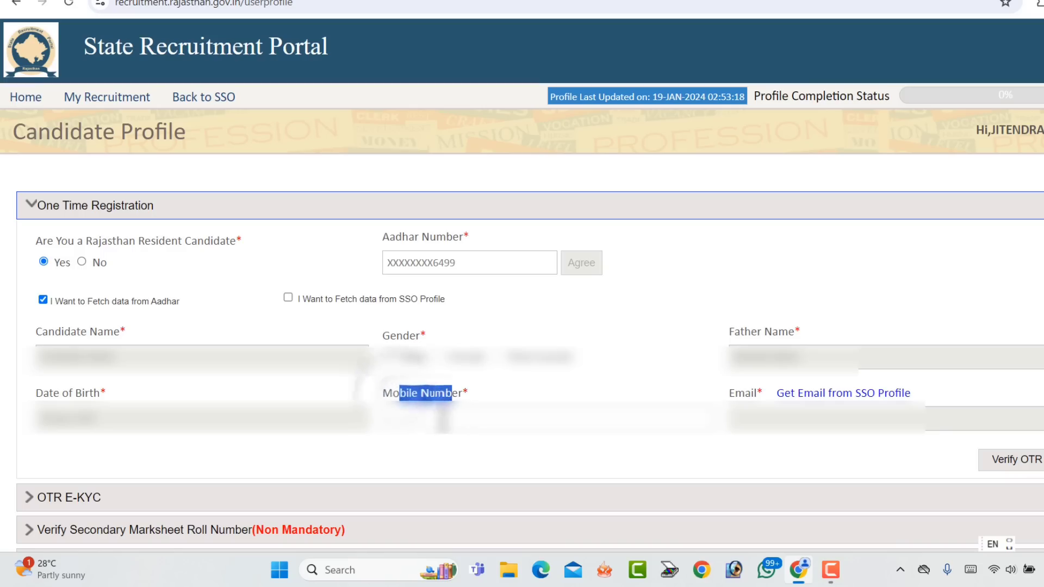
pyautogui.click(857, 393)
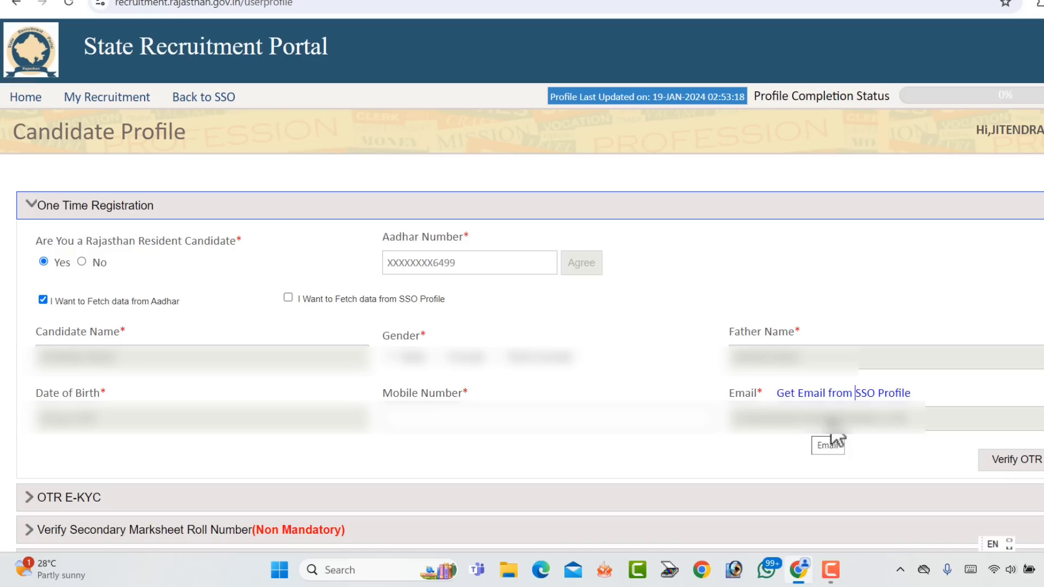
# Submit the registration details, verify the OTP, and note the issued One Time Registration Number.
pyautogui.click(1028, 461)
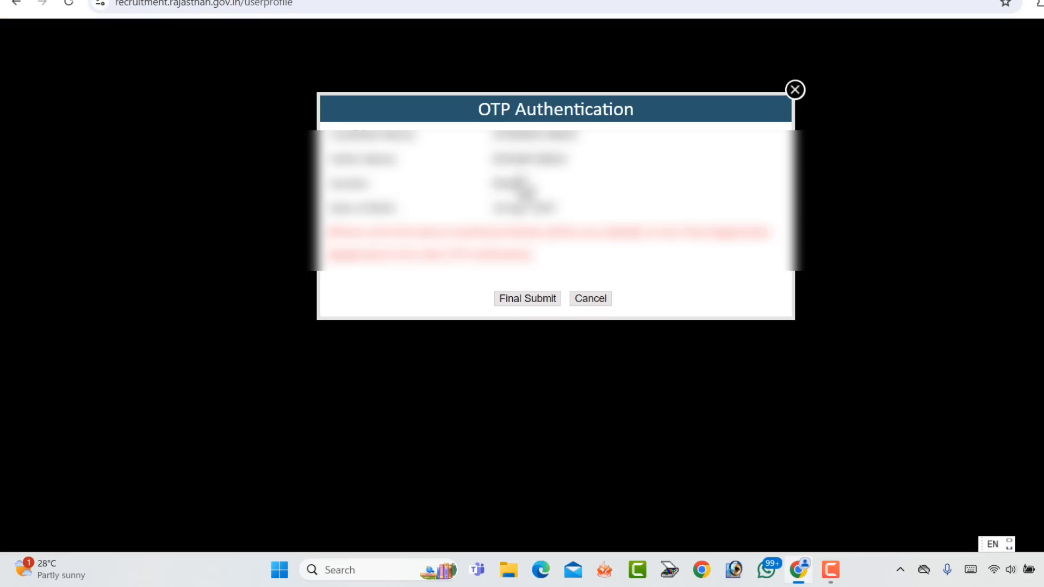
pyautogui.click(526, 298)
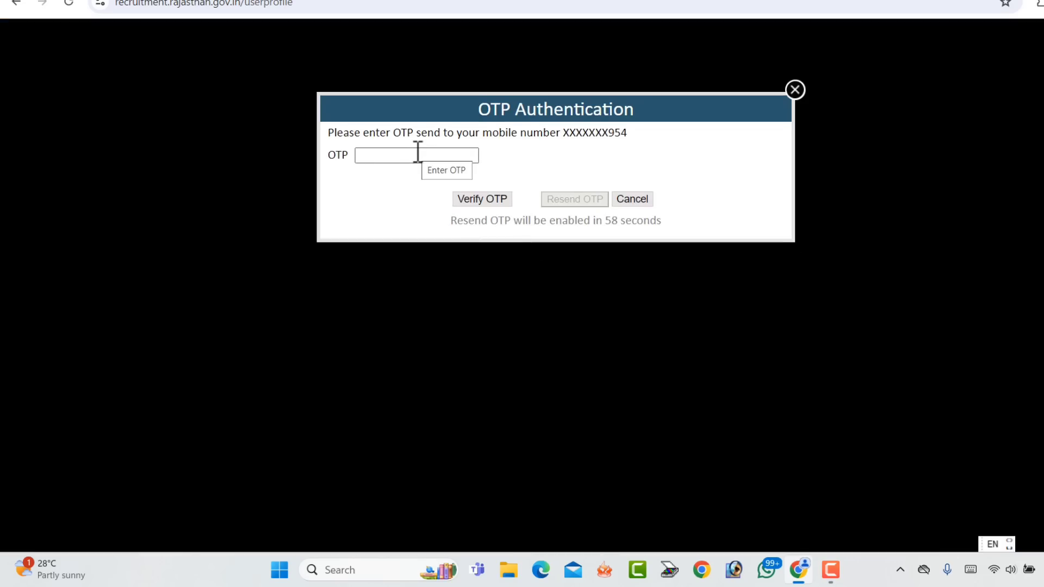
pyautogui.click(458, 200)
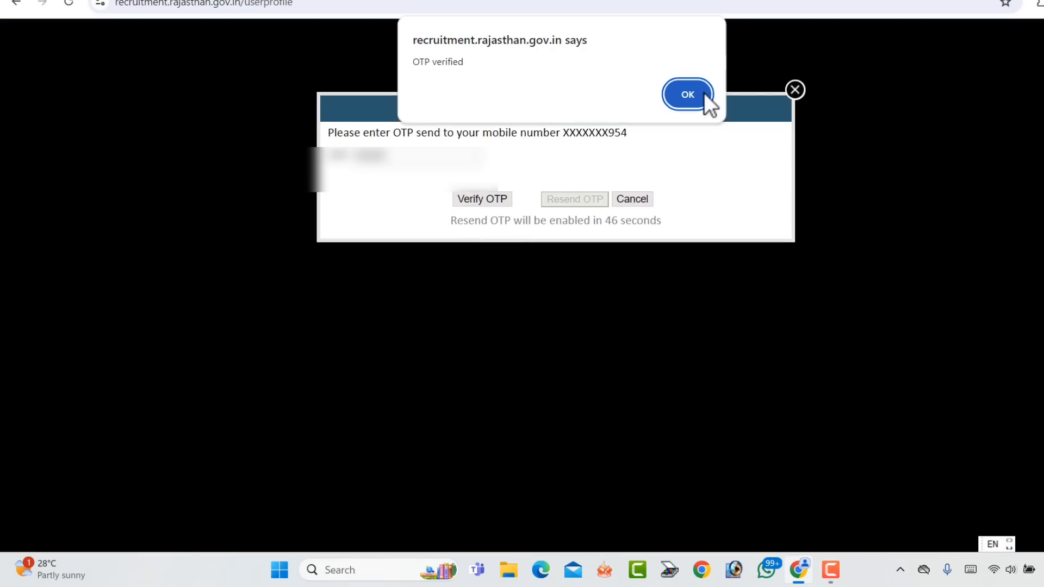
pyautogui.click(701, 96)
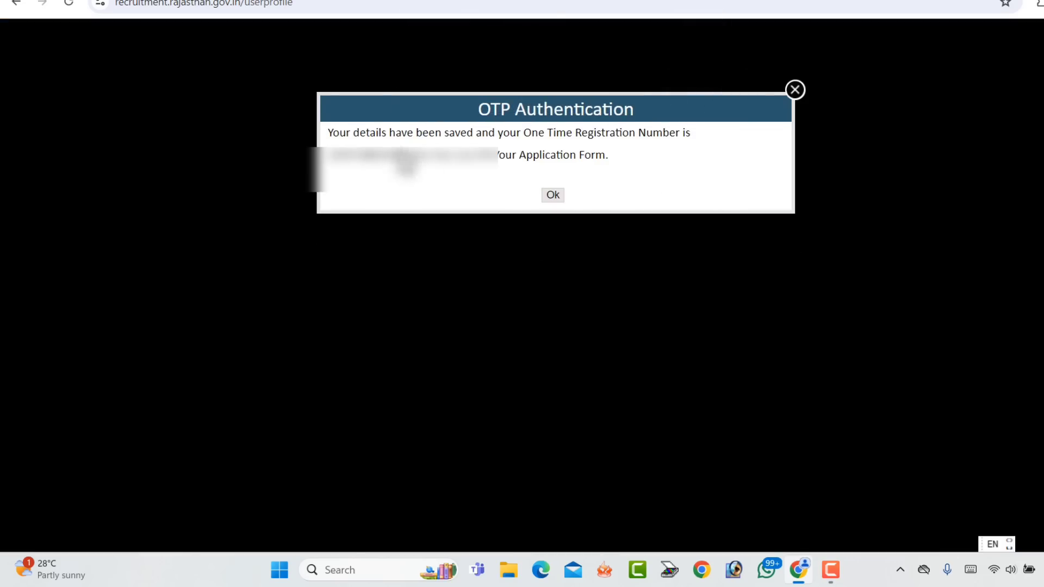
pyautogui.moveTo(402, 155); pyautogui.dragTo(336, 168)
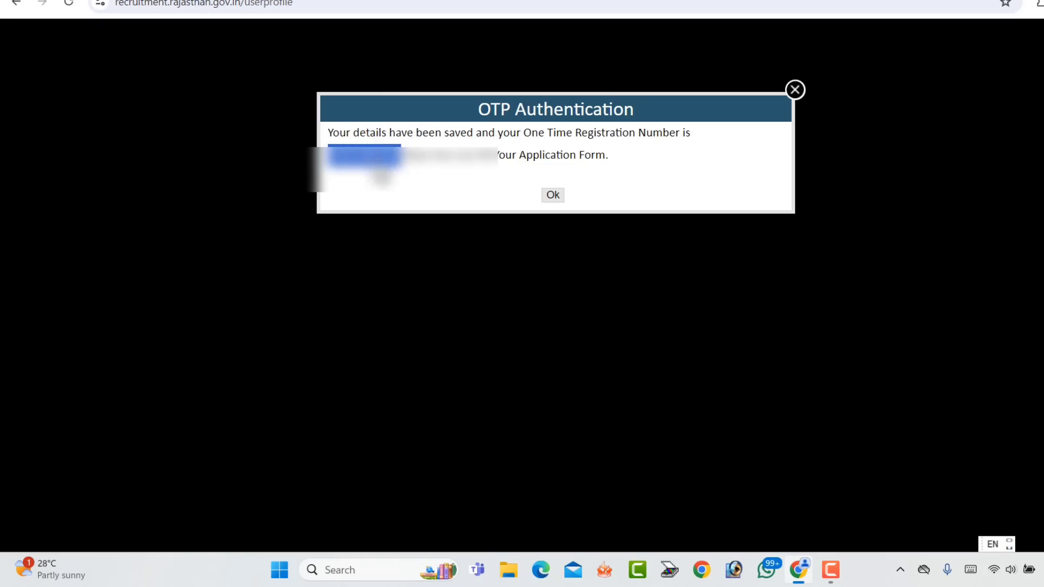
pyautogui.click(553, 196)
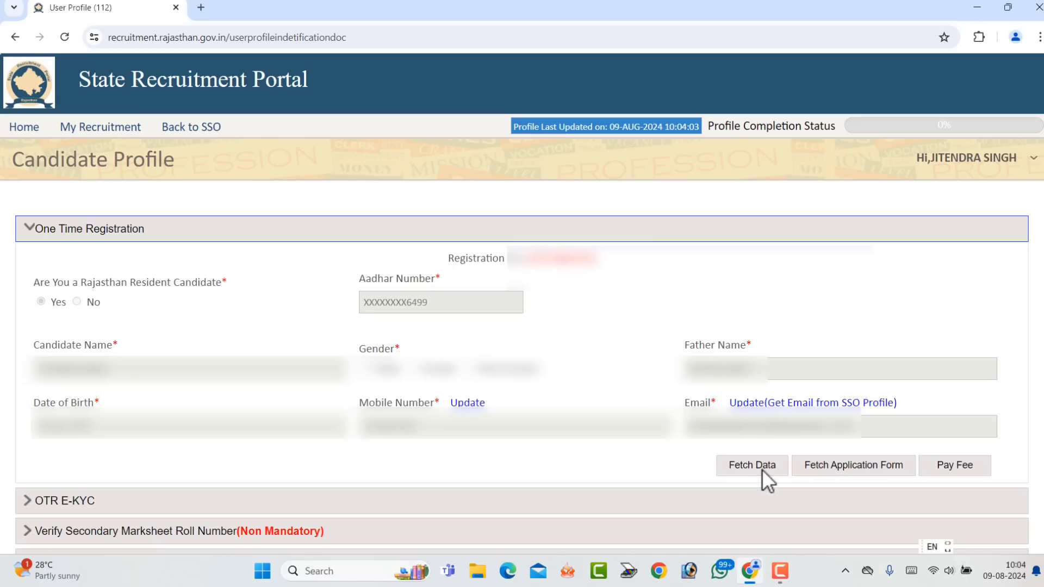
pyautogui.click(817, 466)
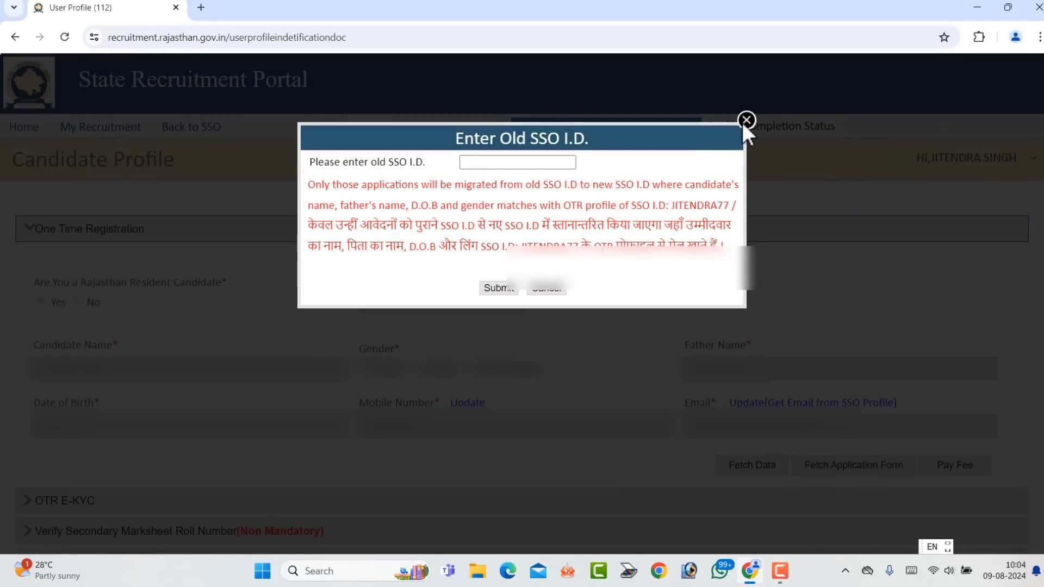
pyautogui.click(746, 121)
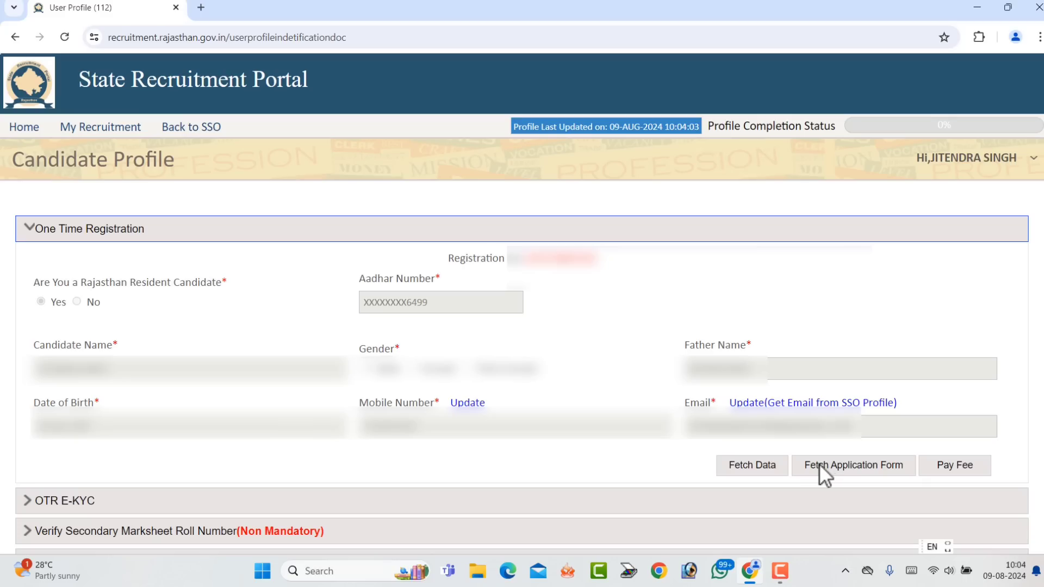
# In the fee form, compare the UNRESERVED fee and settle on the RESERVED category for a Rajasthan resident.
pyautogui.click(951, 465)
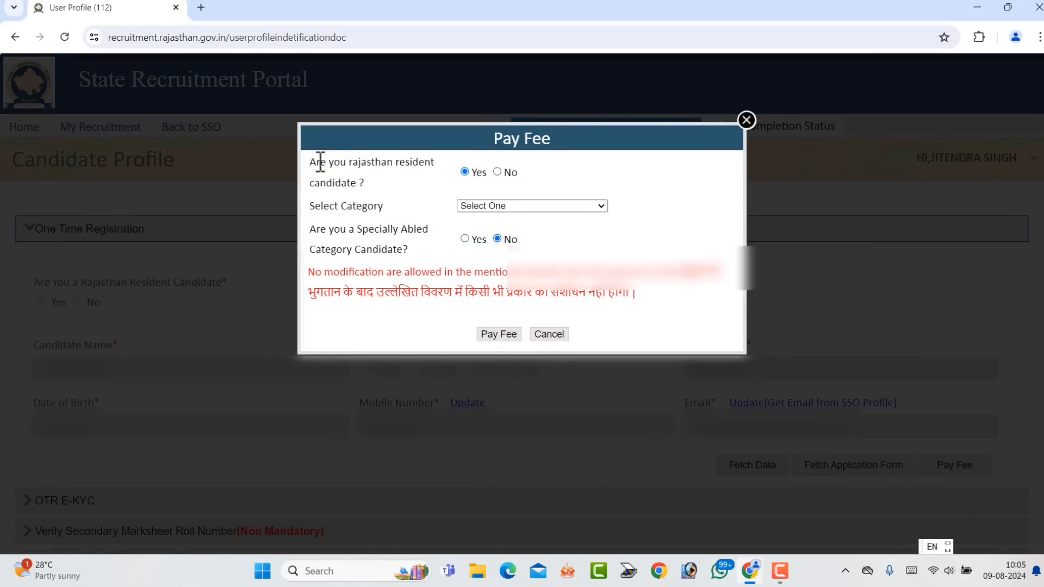
pyautogui.moveTo(320, 162); pyautogui.dragTo(461, 172)
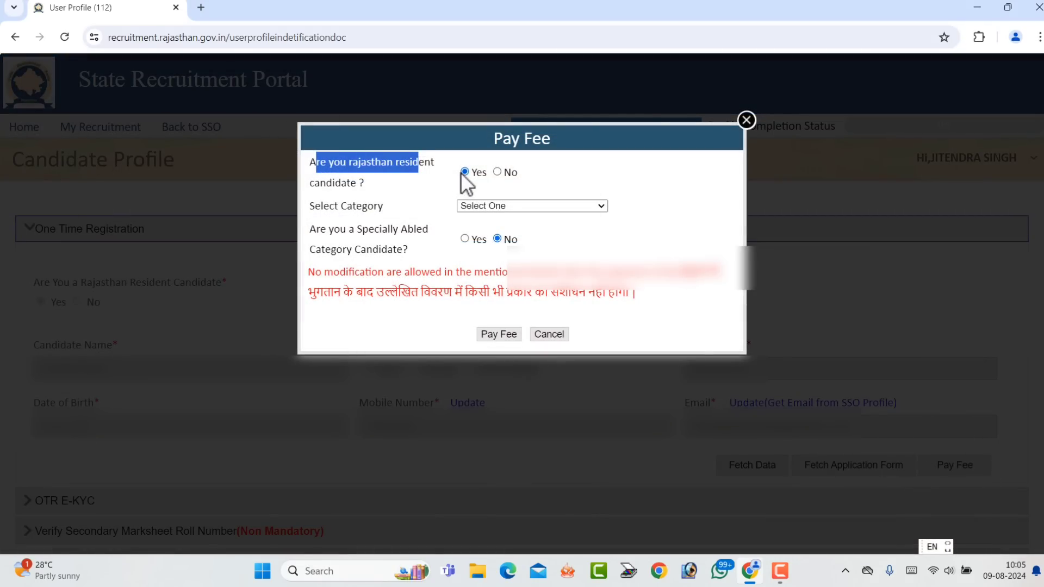
pyautogui.click(469, 205)
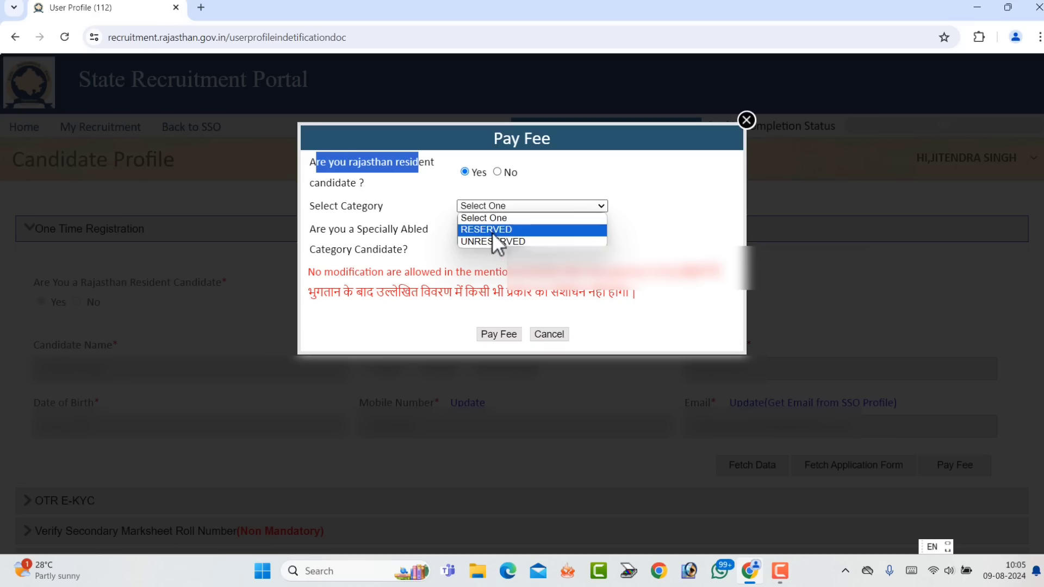
pyautogui.click(491, 231)
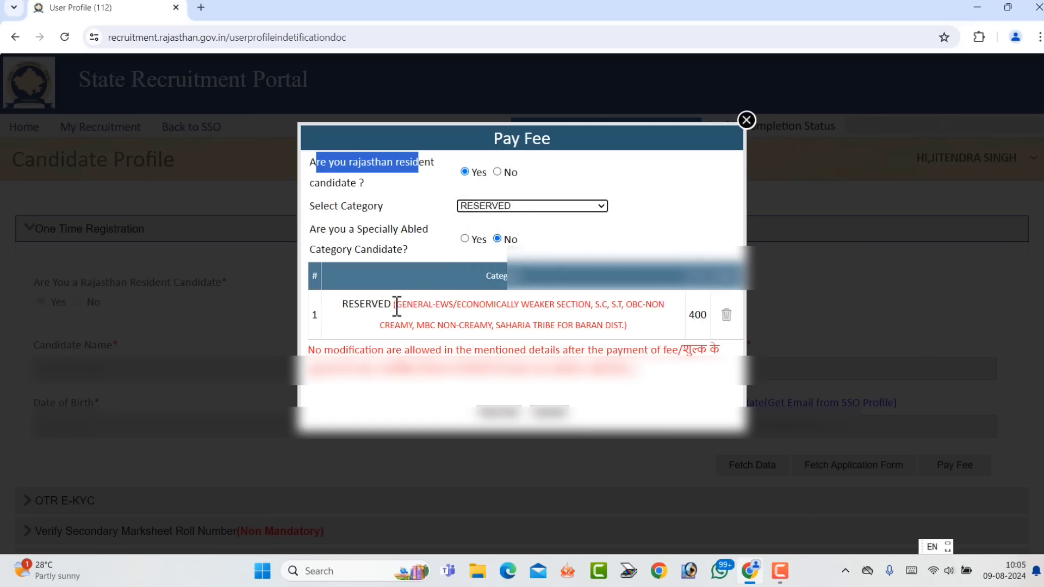
pyautogui.moveTo(397, 306); pyautogui.dragTo(622, 326)
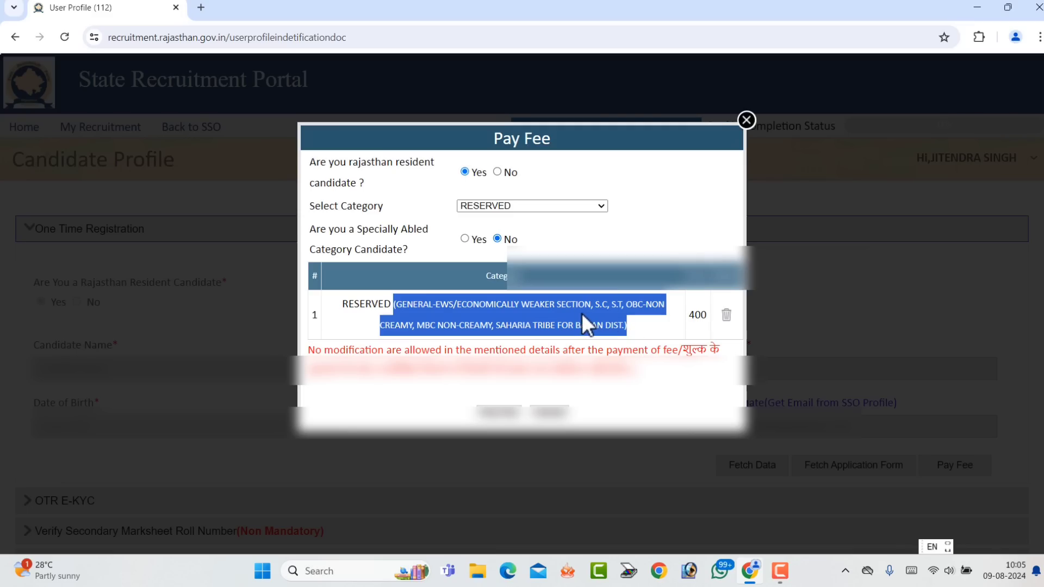
pyautogui.click(496, 207)
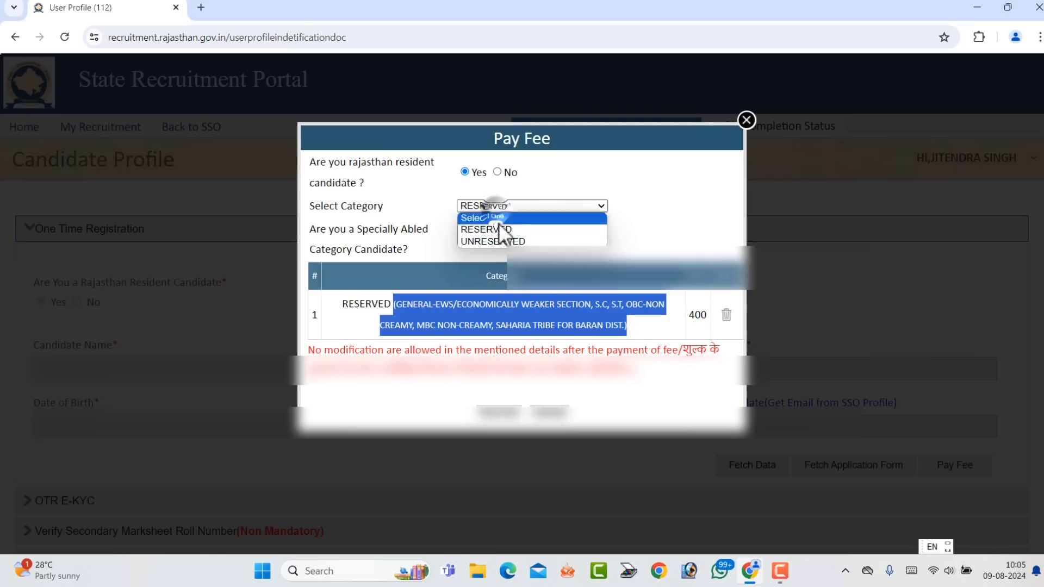
pyautogui.click(499, 239)
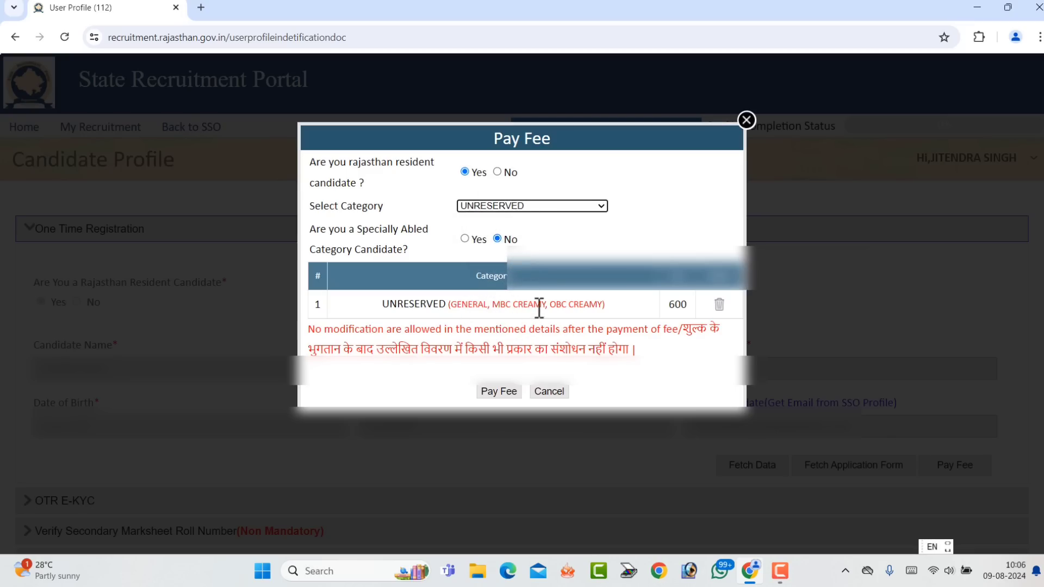
pyautogui.click(498, 207)
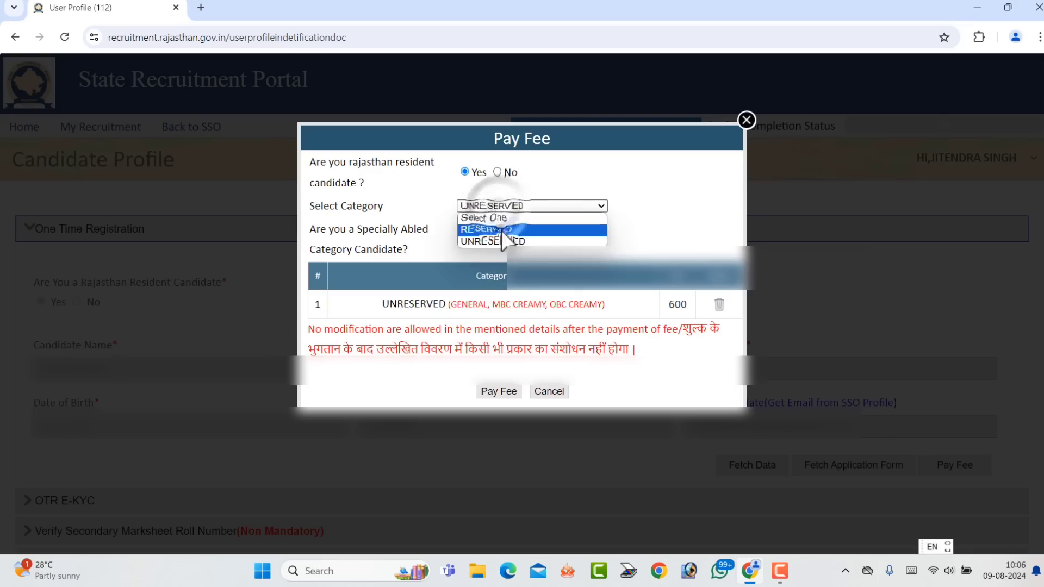
pyautogui.click(501, 230)
# Keep Specially Abled as No and confirm the ₹400 RESERVED fee payment.
pyautogui.moveTo(434, 306); pyautogui.dragTo(450, 308)
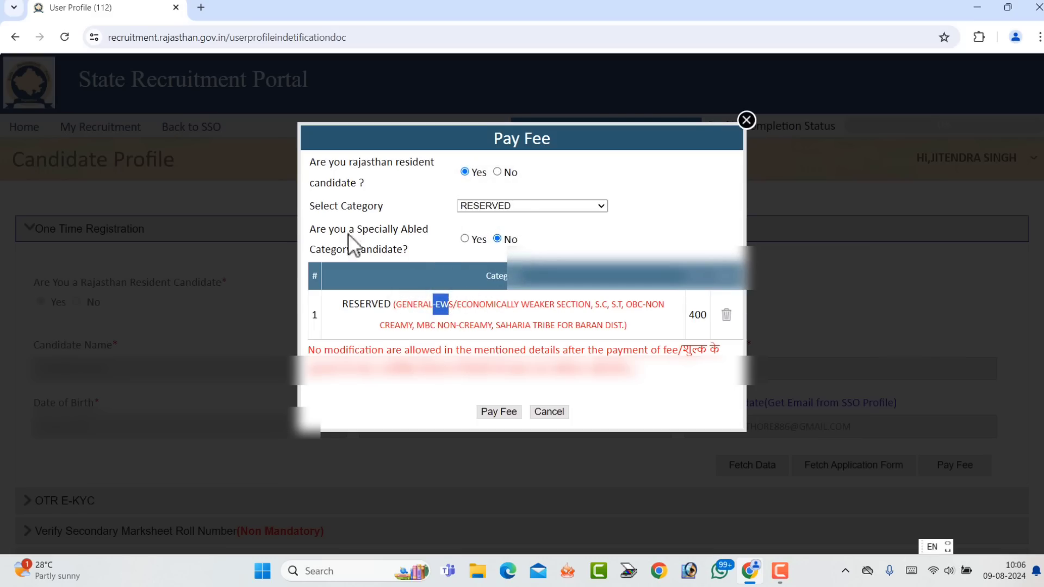
pyautogui.moveTo(330, 229); pyautogui.dragTo(416, 229)
pyautogui.click(464, 238)
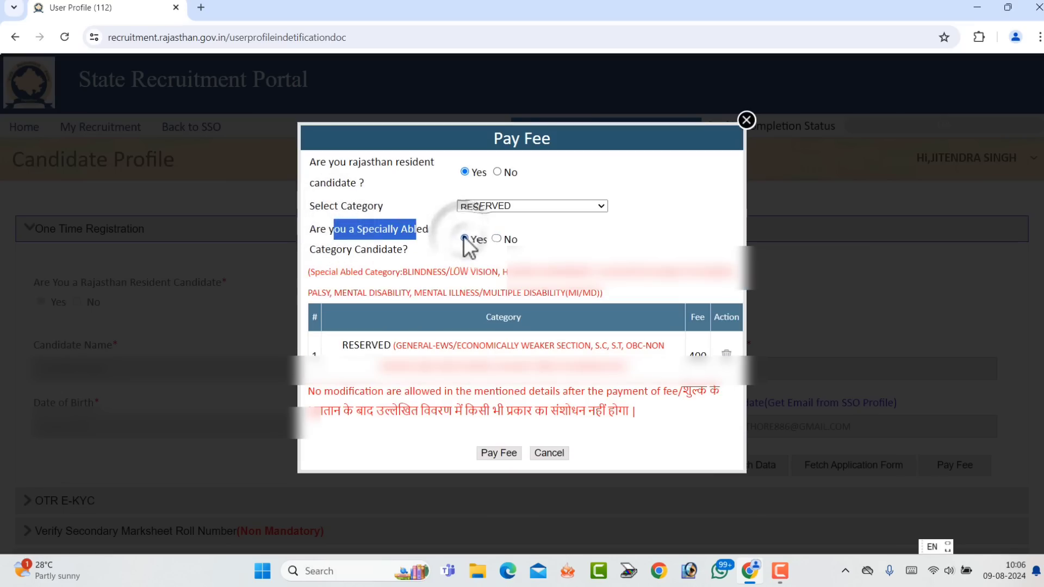
pyautogui.click(497, 240)
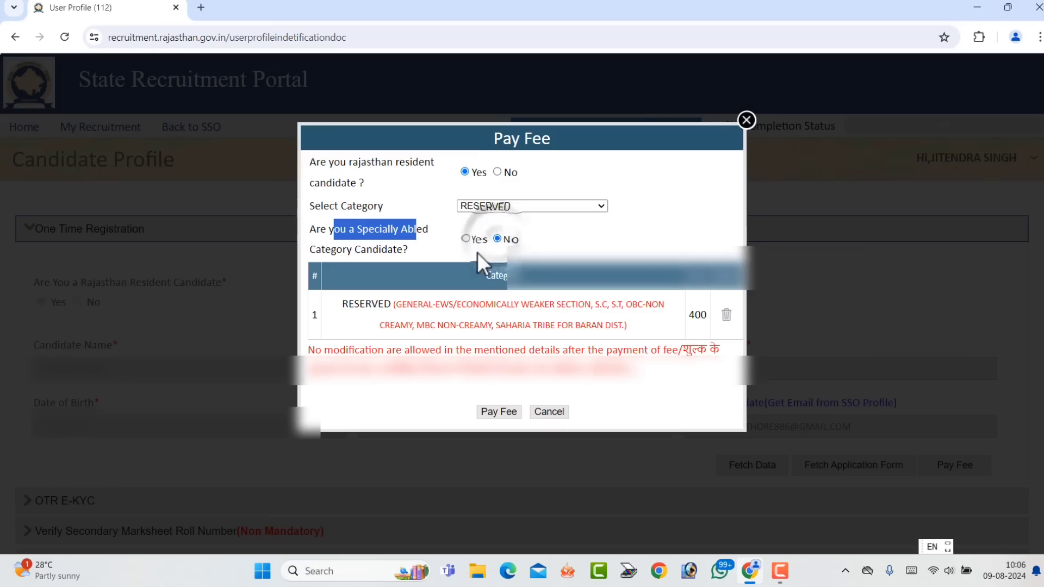
pyautogui.click(497, 411)
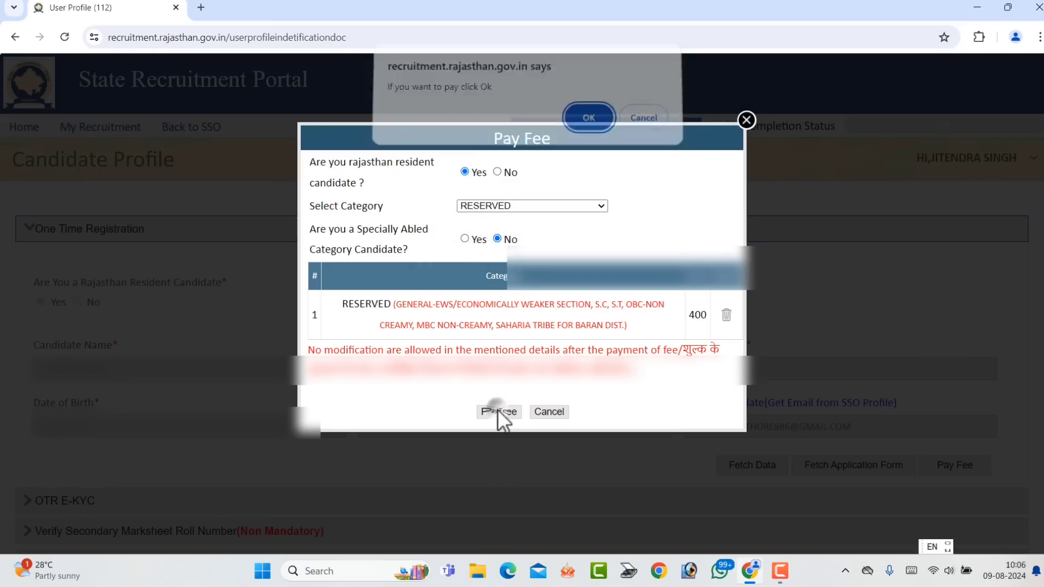
pyautogui.click(587, 124)
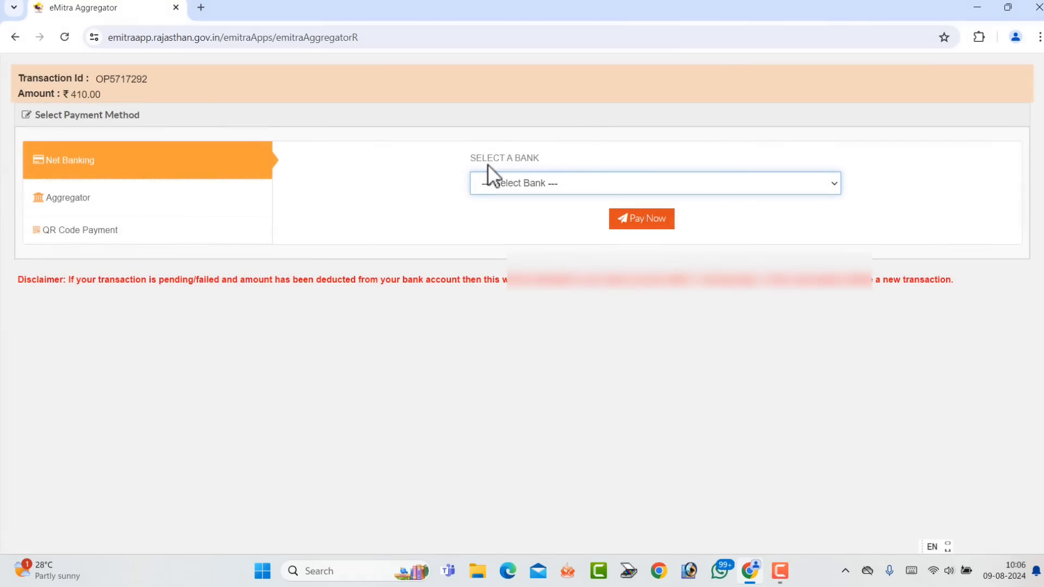
# Compare the Net Banking, Aggregator (BILLDESK) and QR Code (PHONEPE) payment options.
pyautogui.click(525, 195)
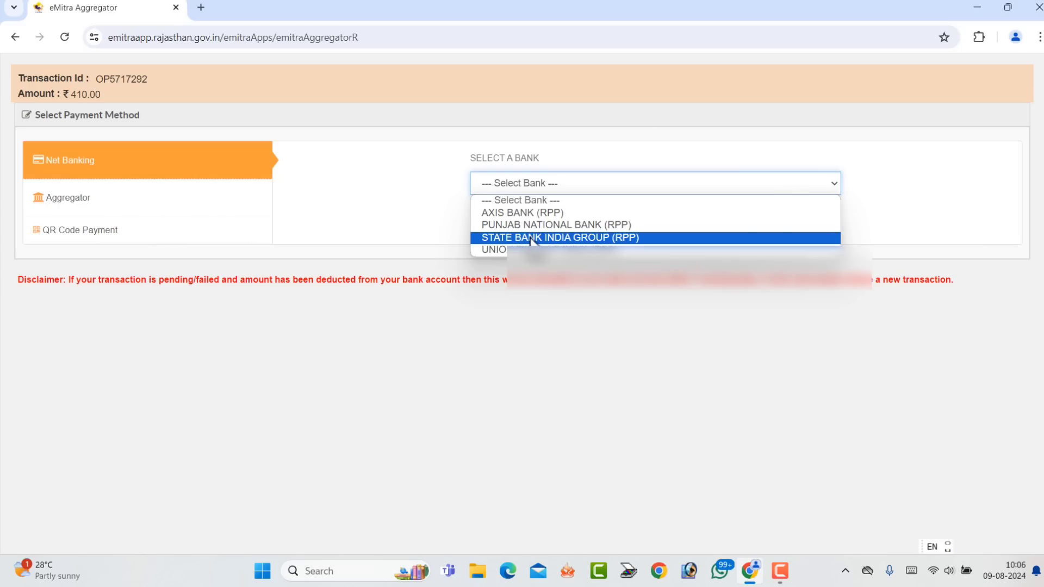
pyautogui.click(203, 209)
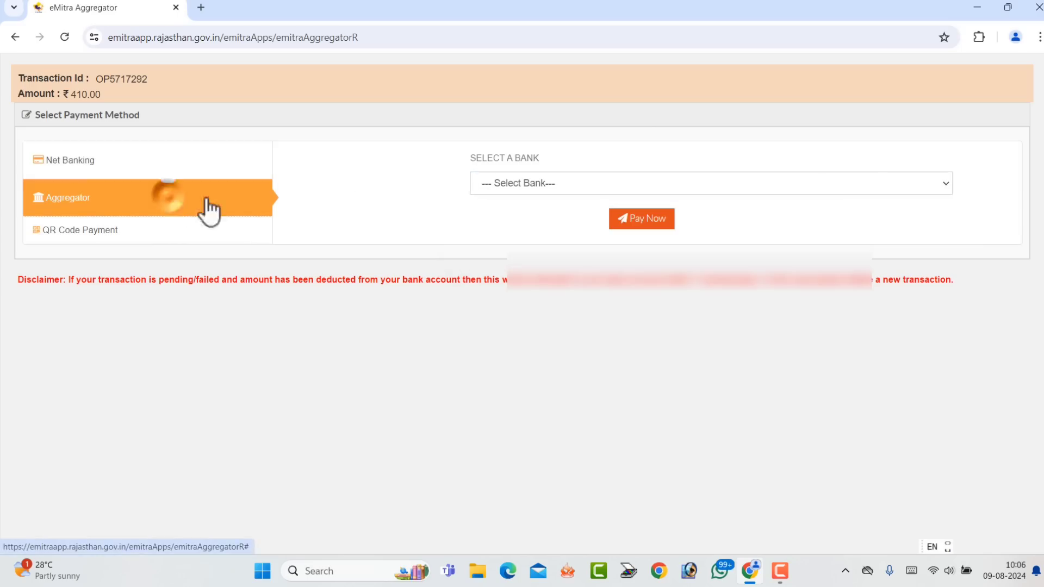
pyautogui.click(549, 187)
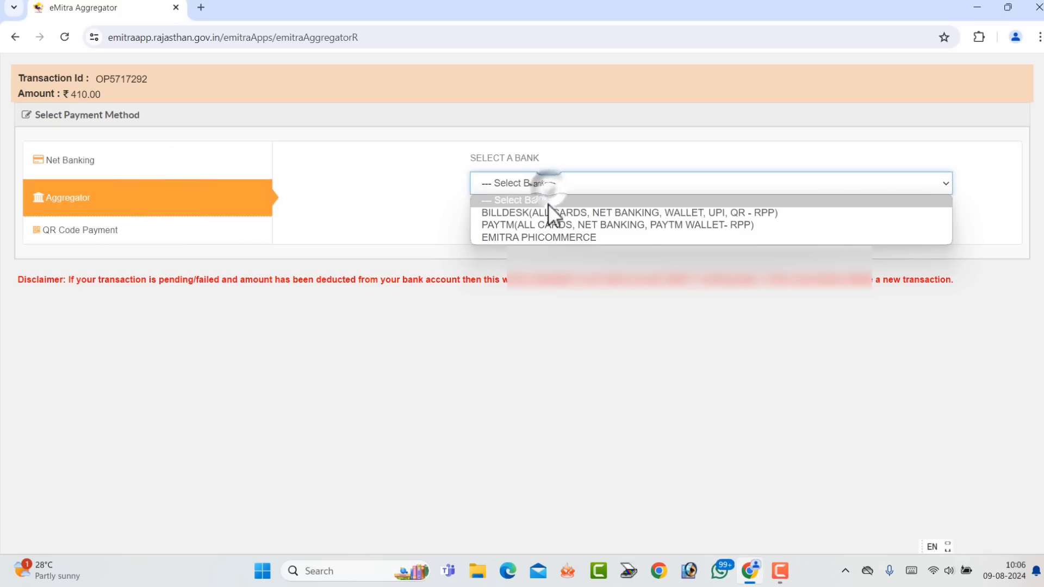
pyautogui.click(516, 212)
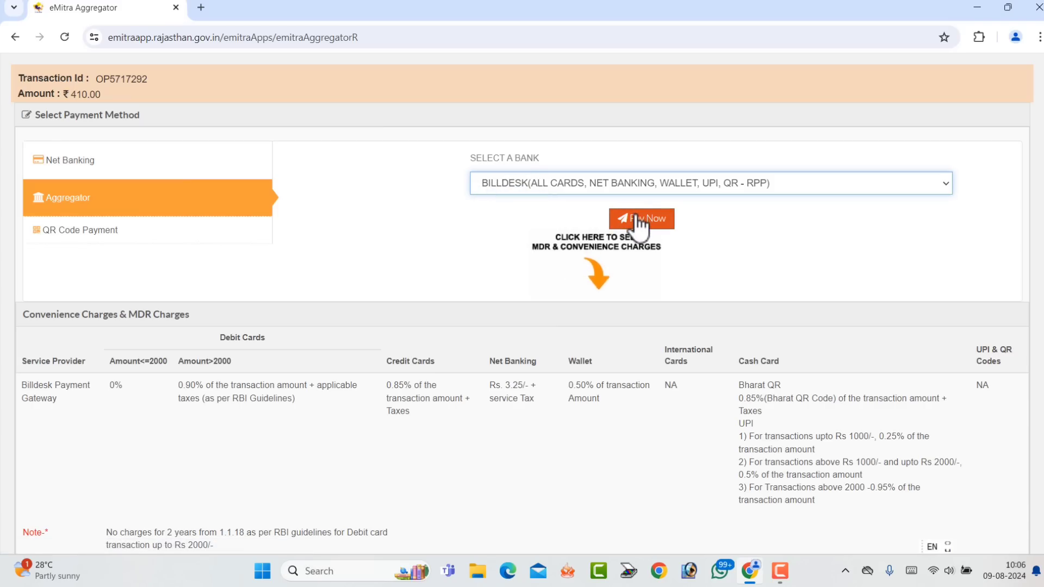
pyautogui.click(202, 234)
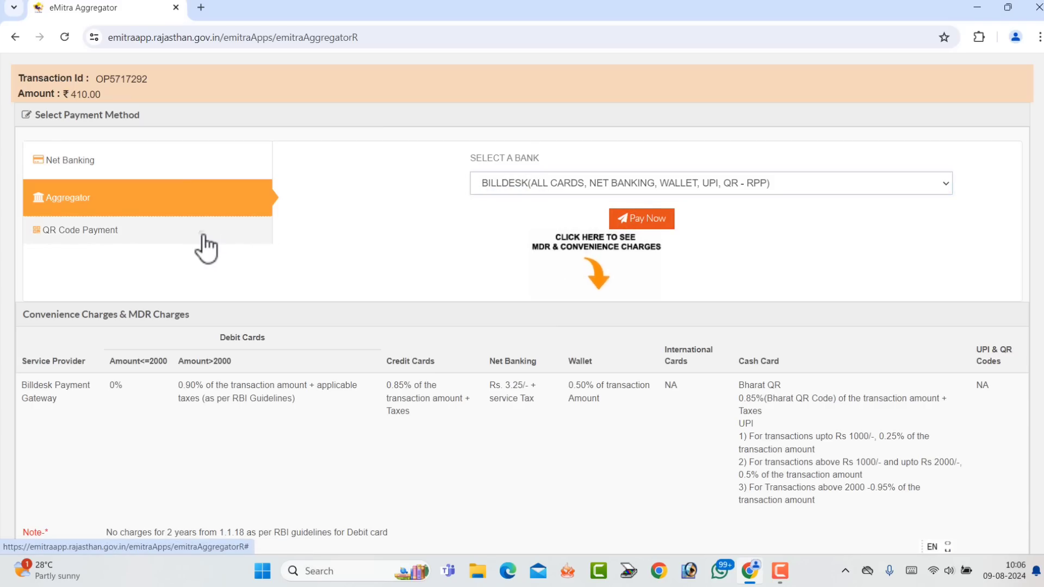
pyautogui.click(547, 187)
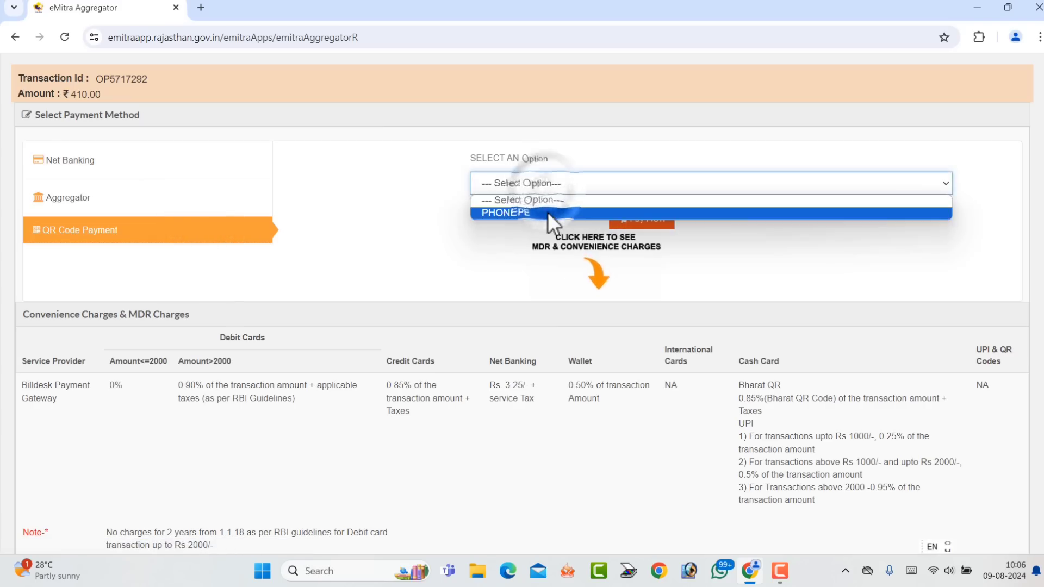
pyautogui.click(547, 212)
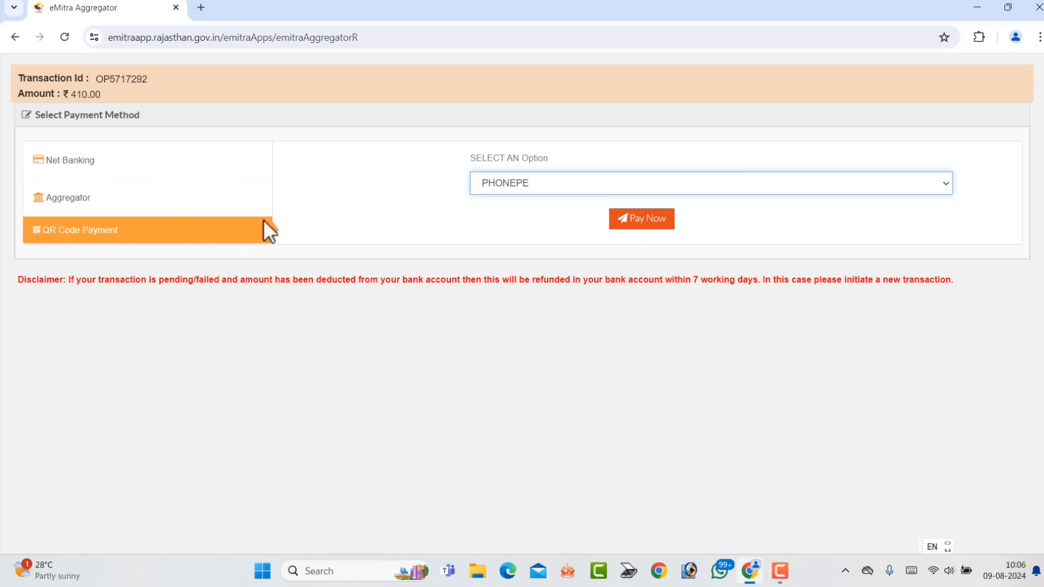
# Choose Aggregator with BILLDESK and start the ₹410 payment.
pyautogui.click(173, 197)
pyautogui.click(501, 187)
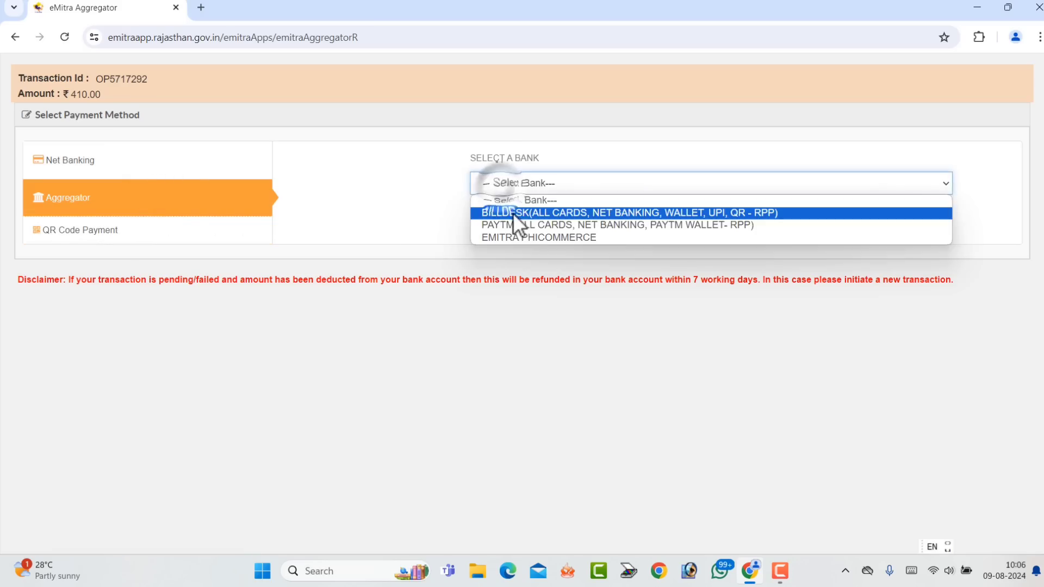
pyautogui.click(513, 212)
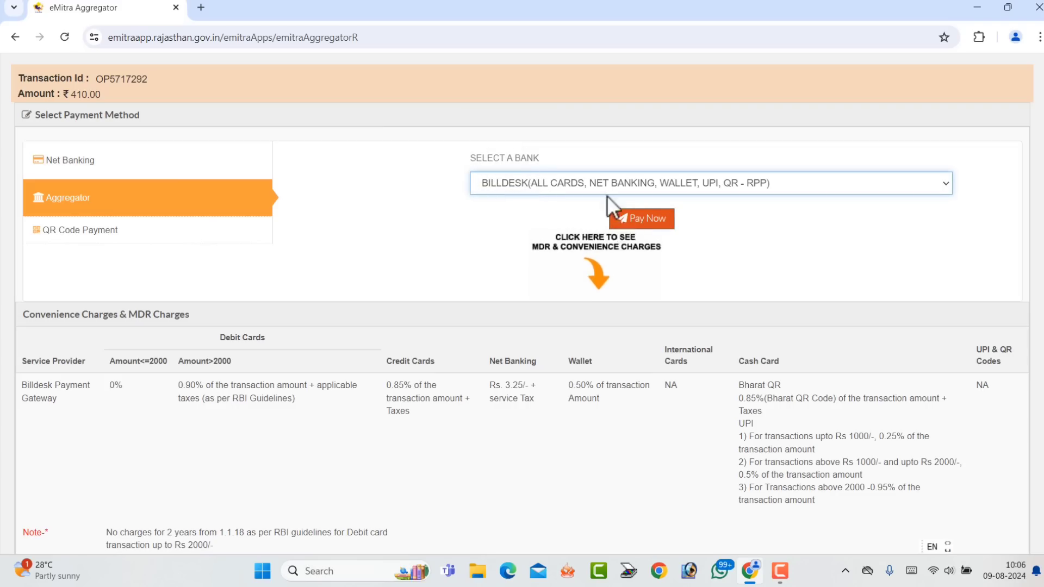
pyautogui.click(623, 224)
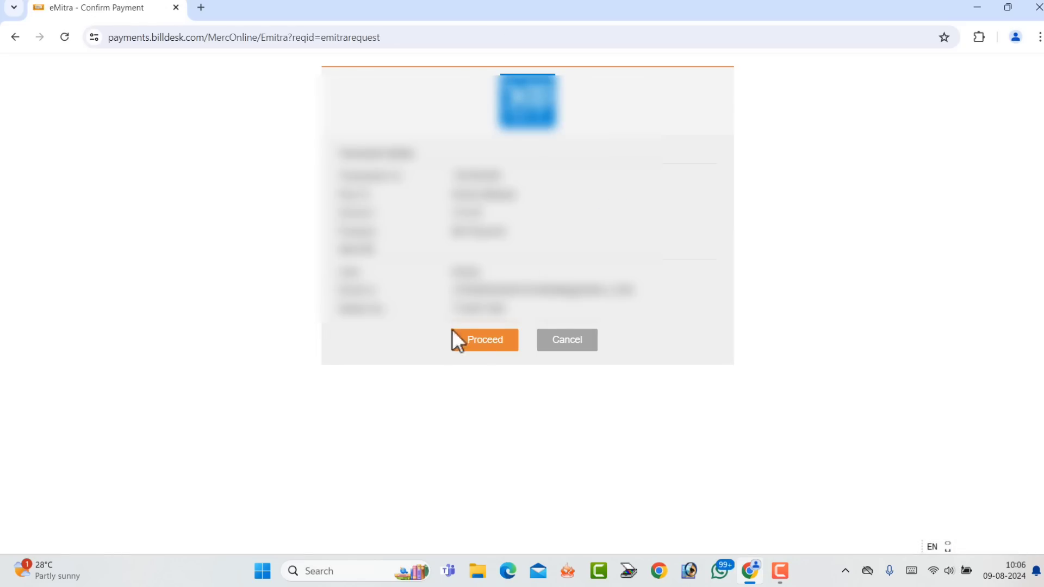
# Proceed to BillDesk, browse its wallet, net banking and card options, then close the checkout.
pyautogui.click(473, 342)
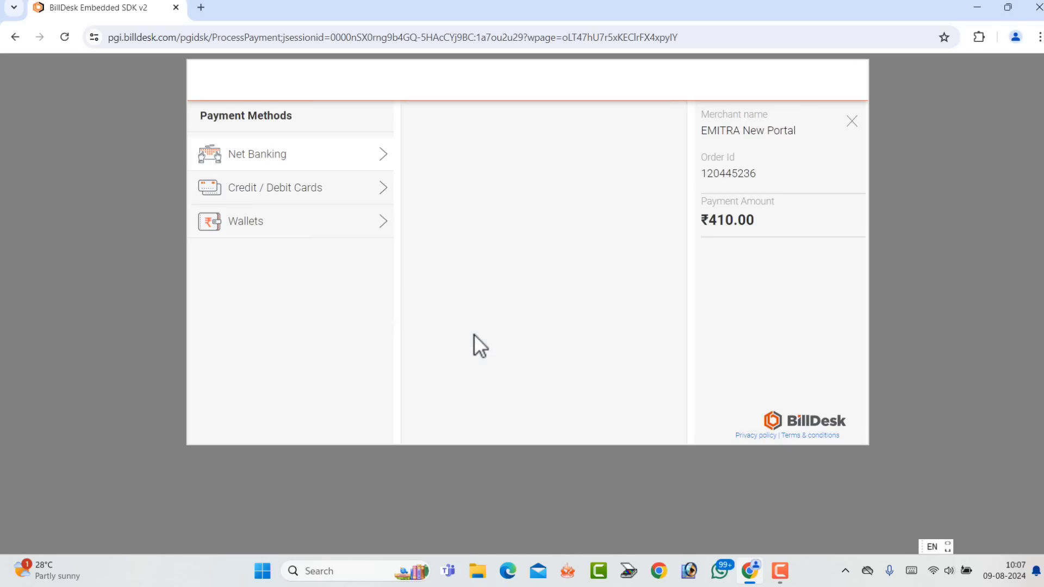
pyautogui.click(295, 226)
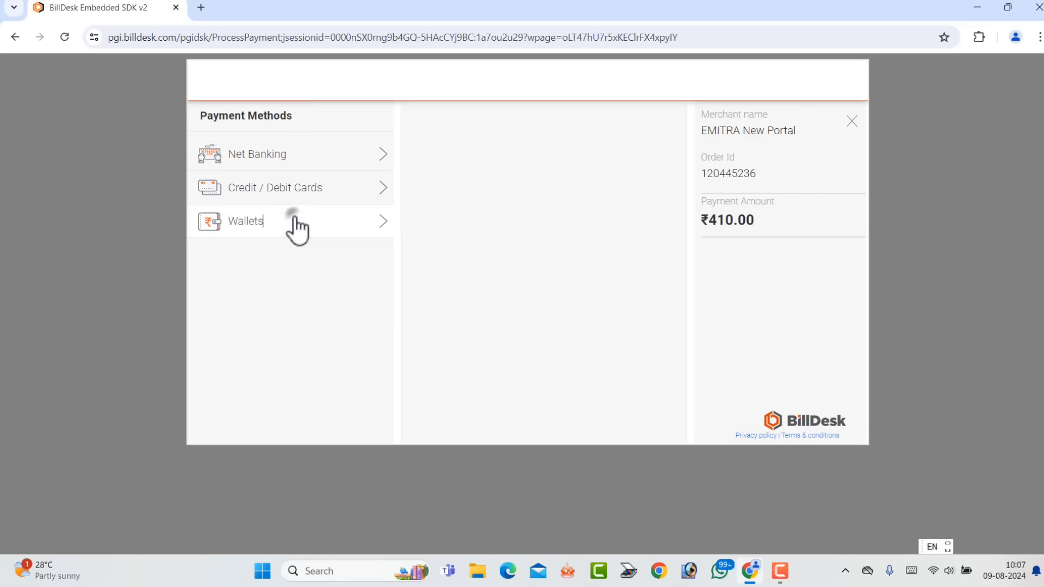
pyautogui.click(305, 157)
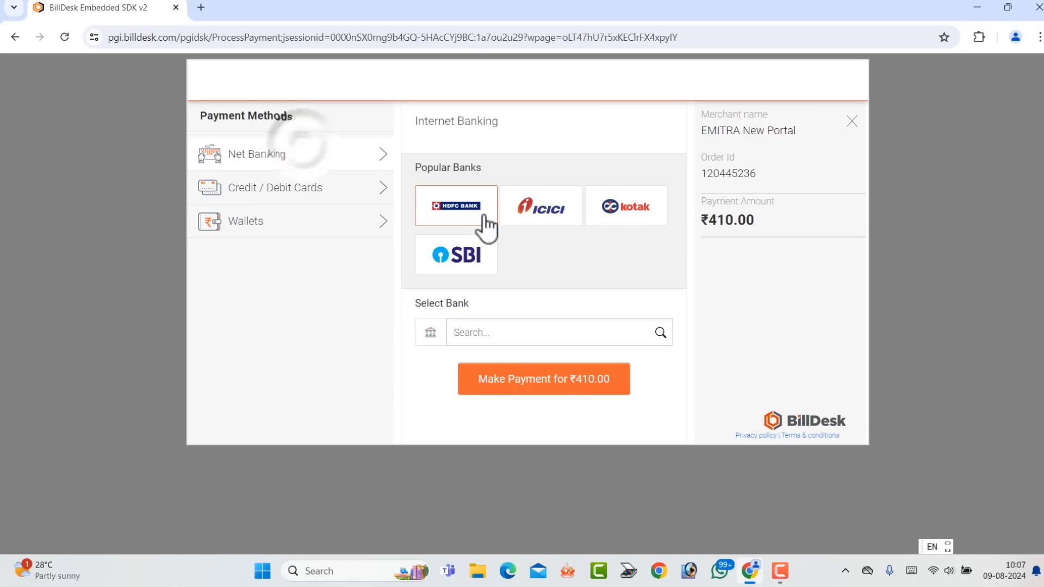
pyautogui.click(491, 329)
pyautogui.scroll(-5, 460, 385)
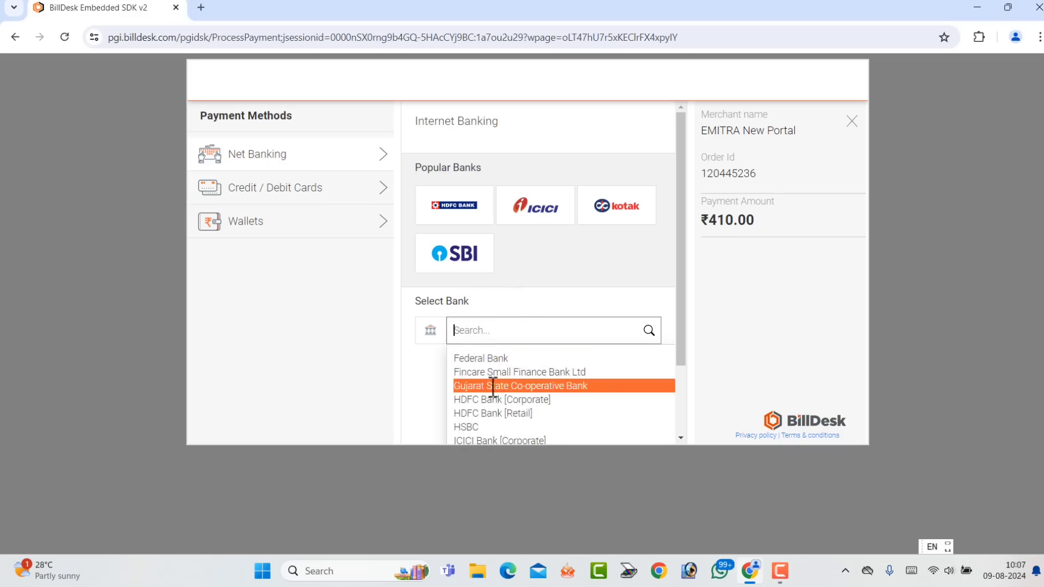
pyautogui.scroll(5, 459, 385)
pyautogui.click(425, 389)
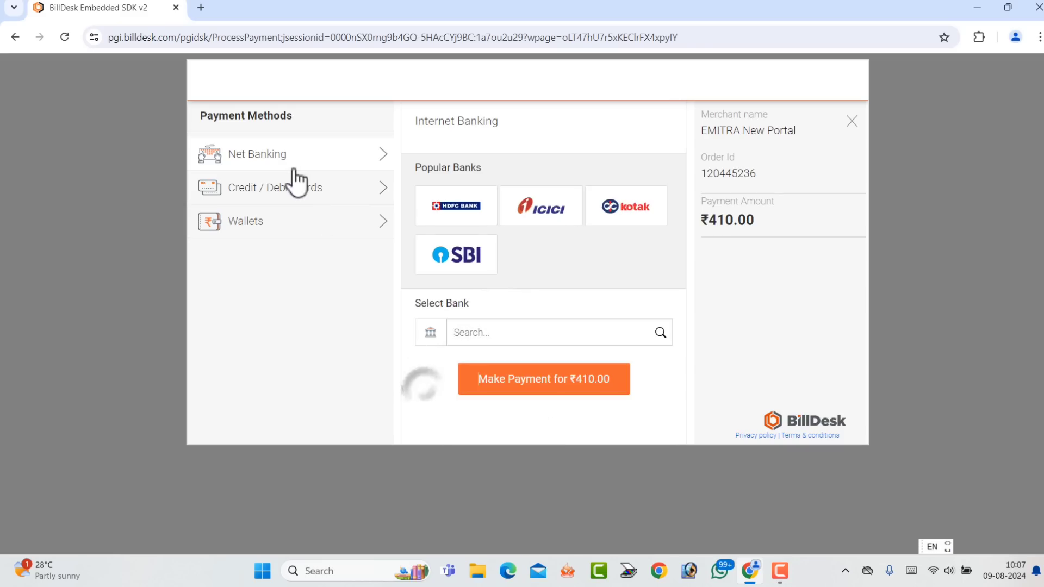
pyautogui.click(304, 182)
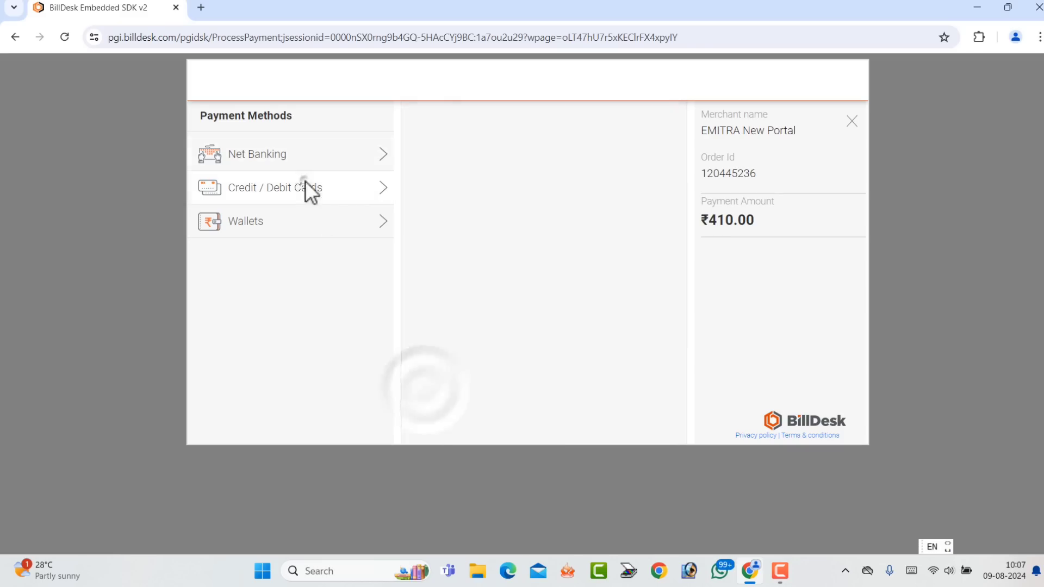
pyautogui.click(323, 231)
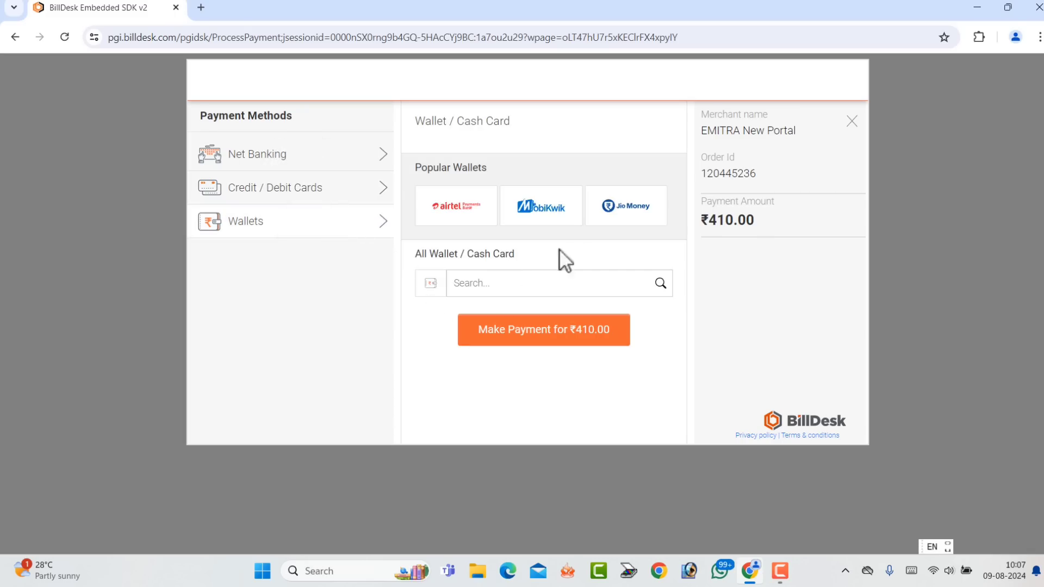
pyautogui.click(852, 122)
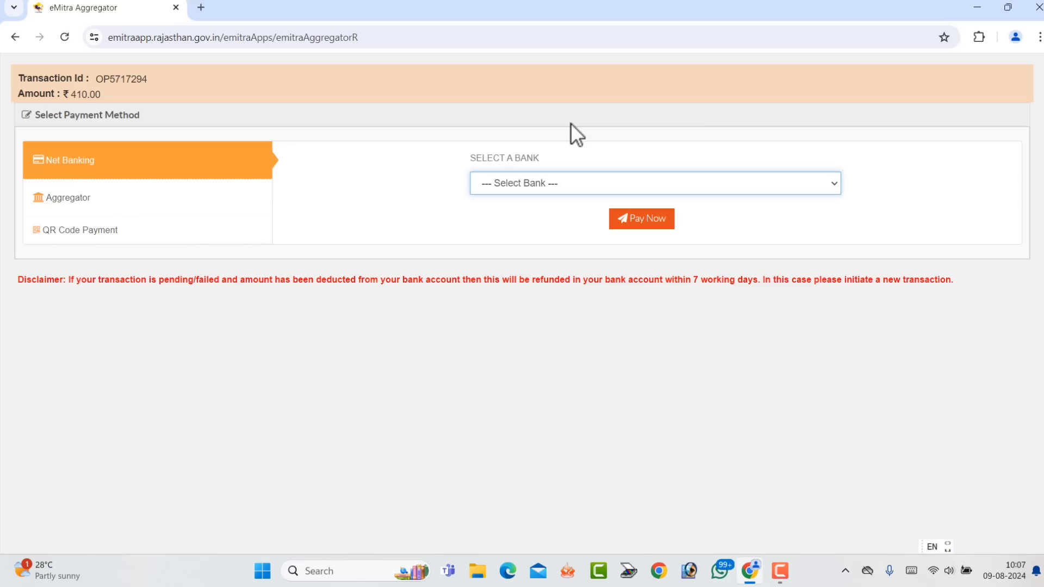
# Pay the ₹410 by QR Code with PHONEPE and display the UPI QR for scanning.
pyautogui.click(80, 231)
pyautogui.click(576, 185)
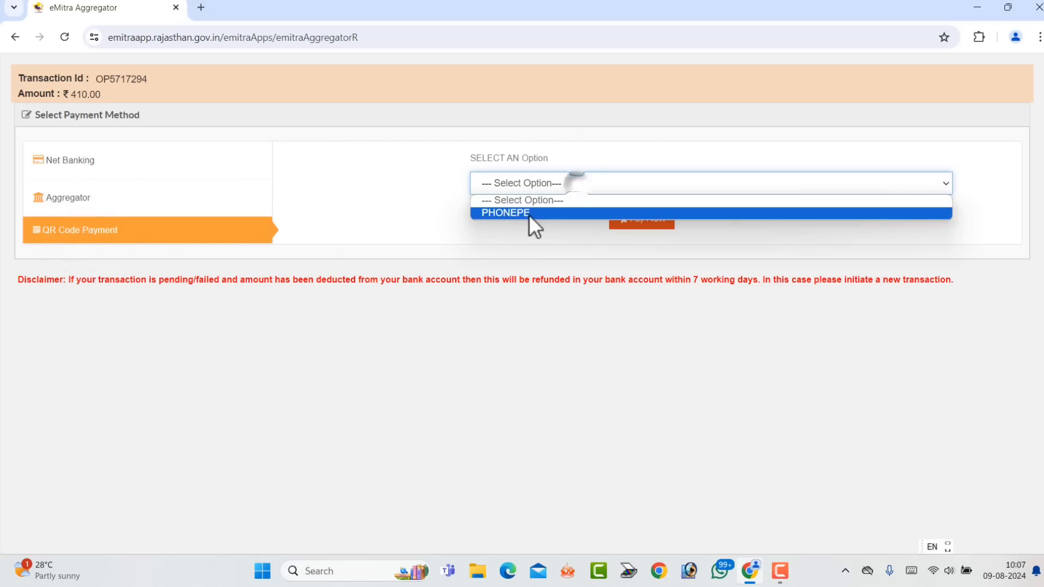
pyautogui.click(527, 213)
pyautogui.click(622, 220)
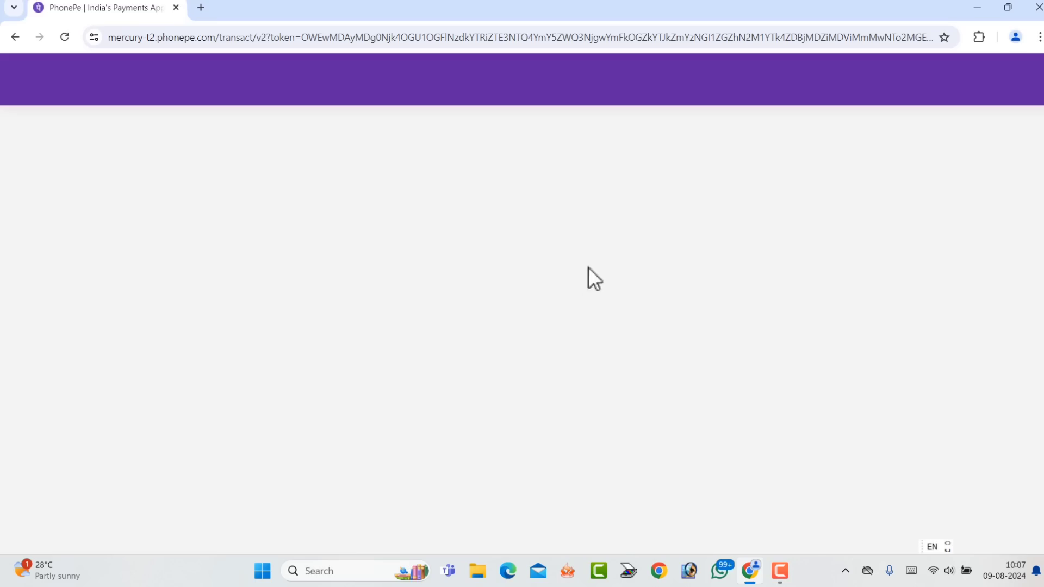
pyautogui.click(523, 281)
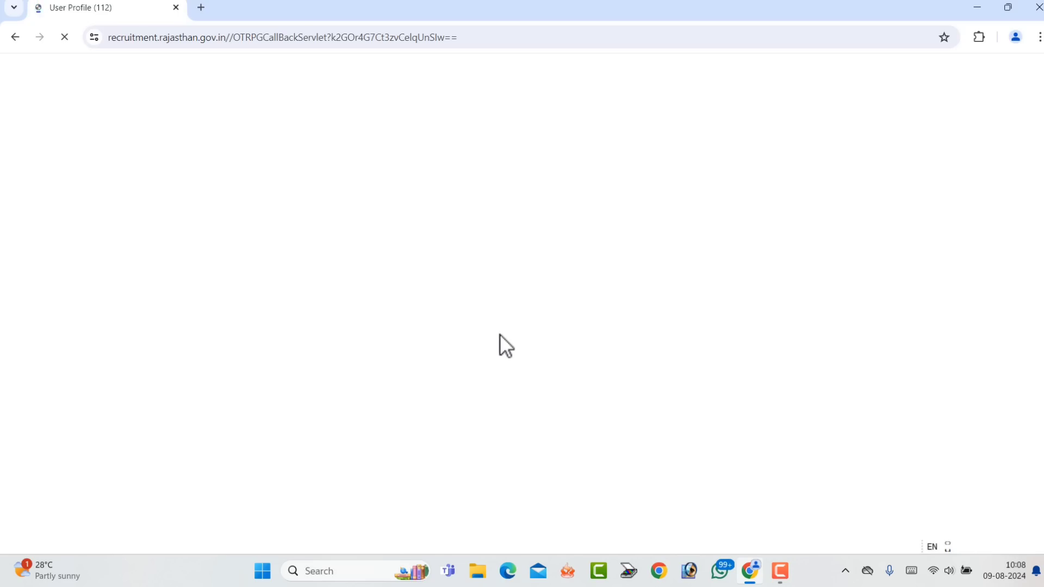
# Dismiss the 'Transaction Successfully Done At Emitra' alert with OK.
pyautogui.click(781, 570)
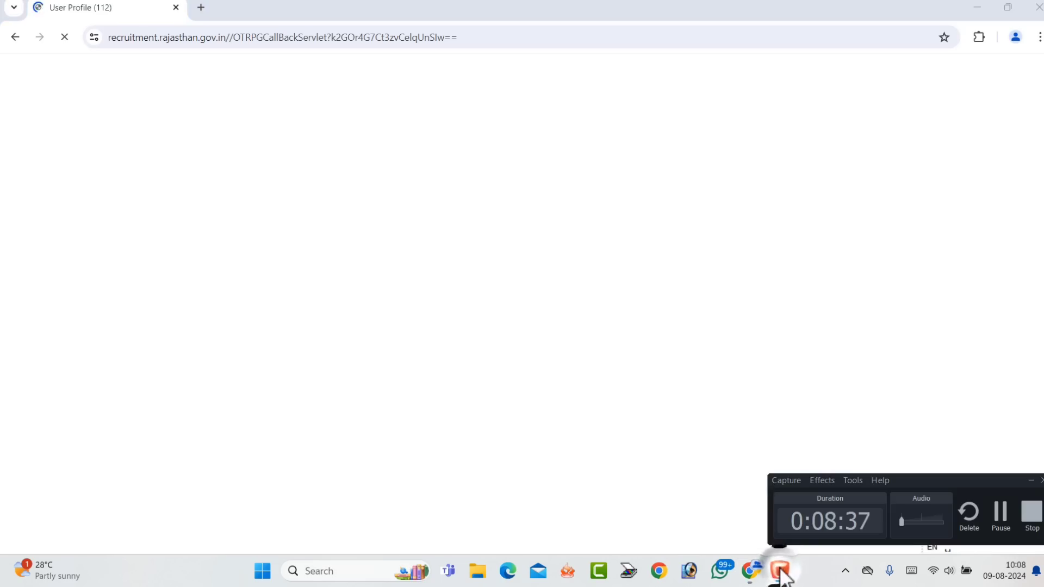
pyautogui.click(780, 570)
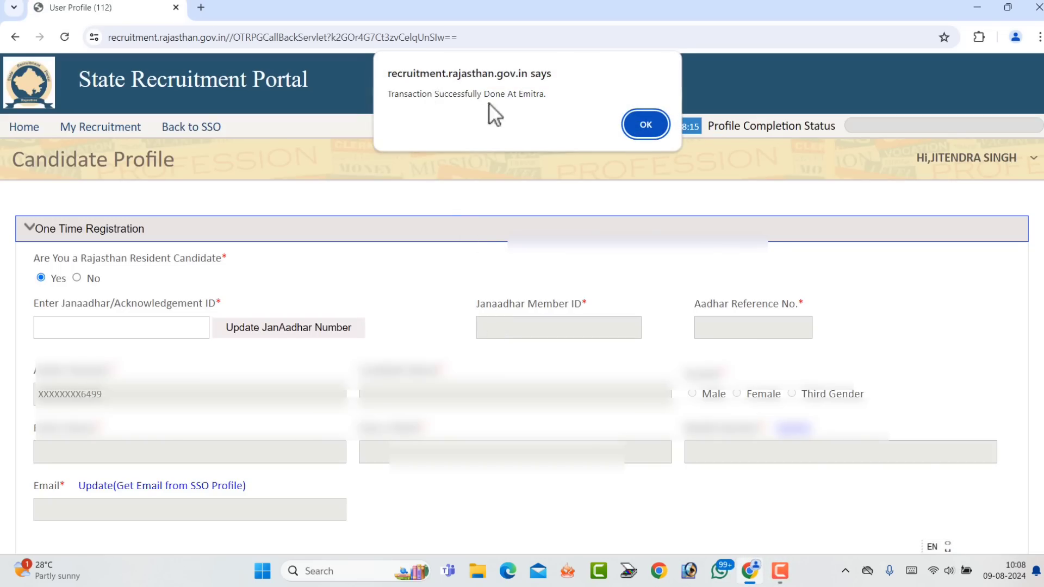
pyautogui.click(645, 126)
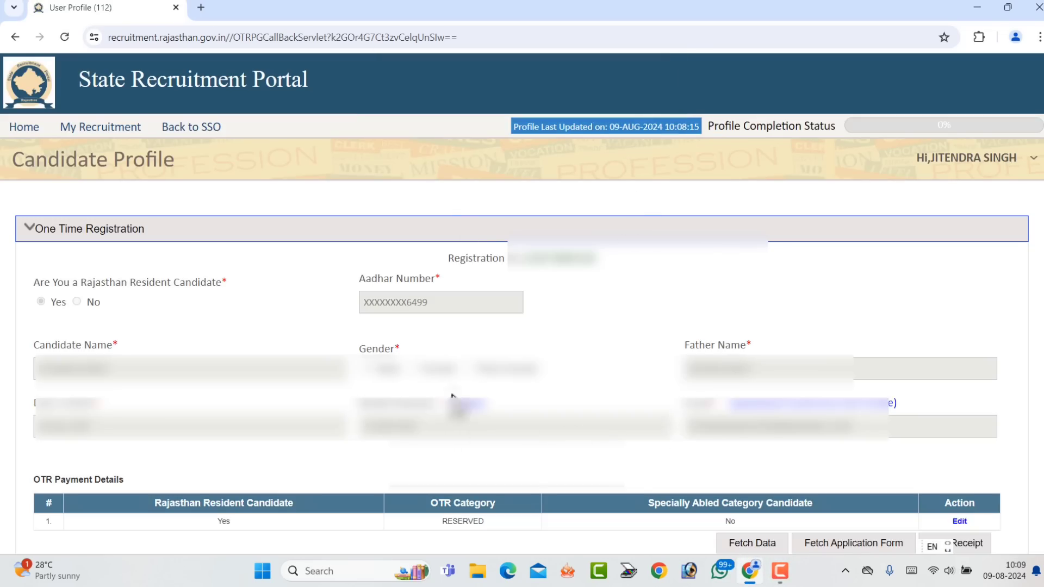
# Confirm the OTR Payment Details row shows resident Yes and category RESERVED.
pyautogui.scroll(-5, 489, 326)
pyautogui.moveTo(194, 168); pyautogui.dragTo(527, 169)
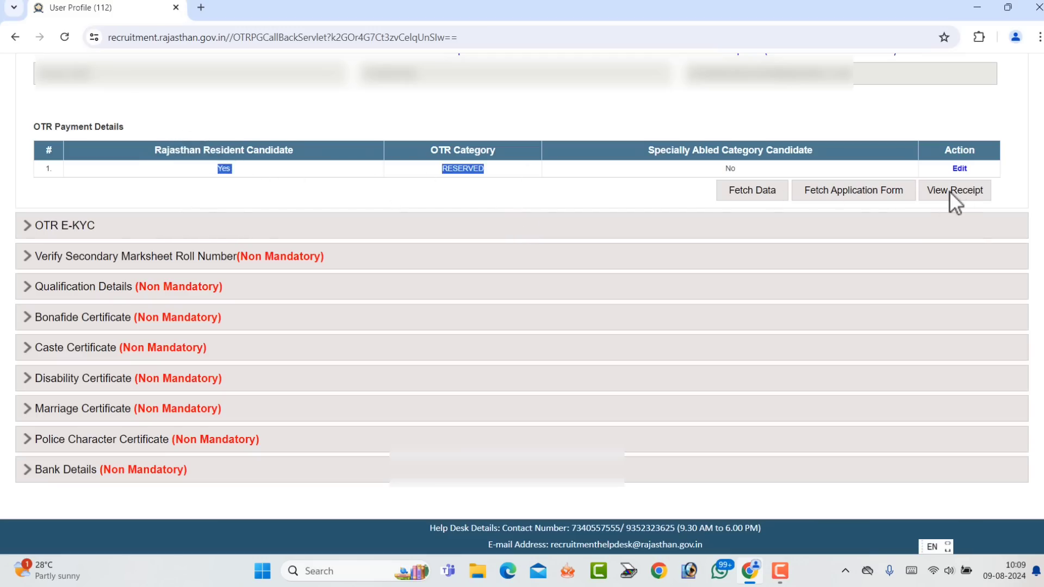
pyautogui.click(644, 192)
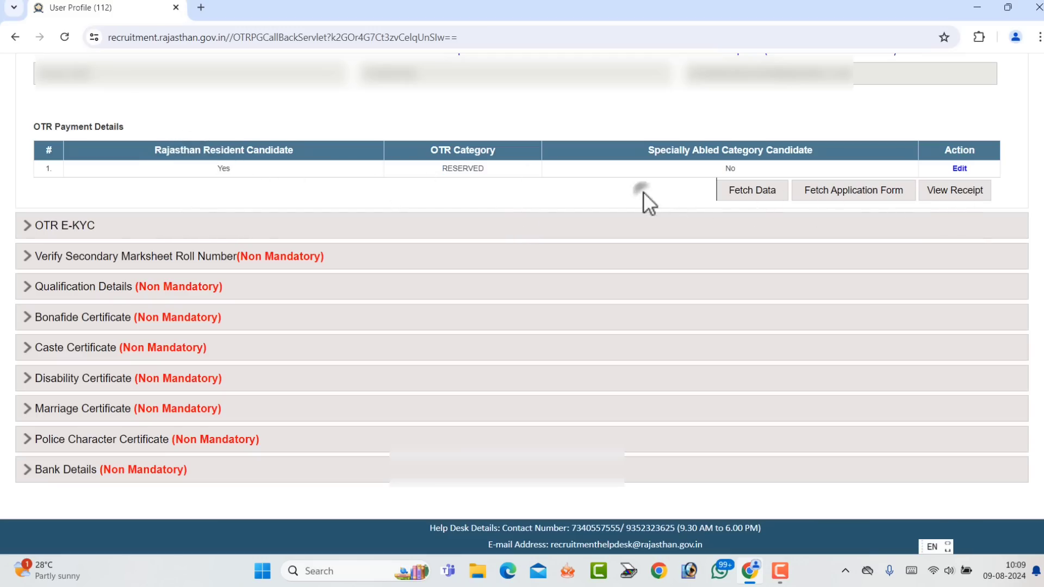
# Capture a webcam photo into the OTR E-KYC Live Photo slot, allowing camera access while visiting the site.
pyautogui.click(72, 227)
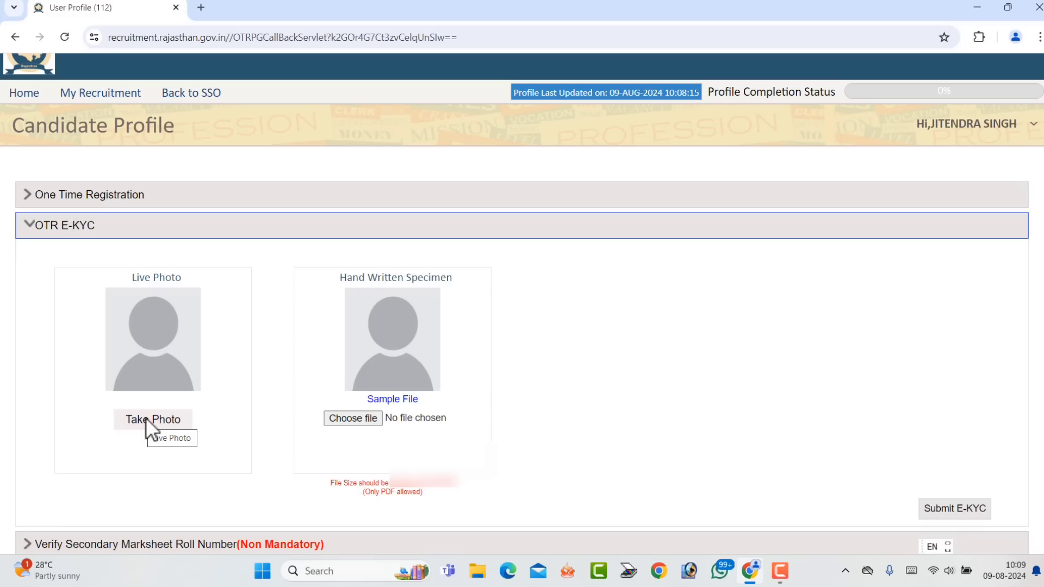
pyautogui.click(145, 417)
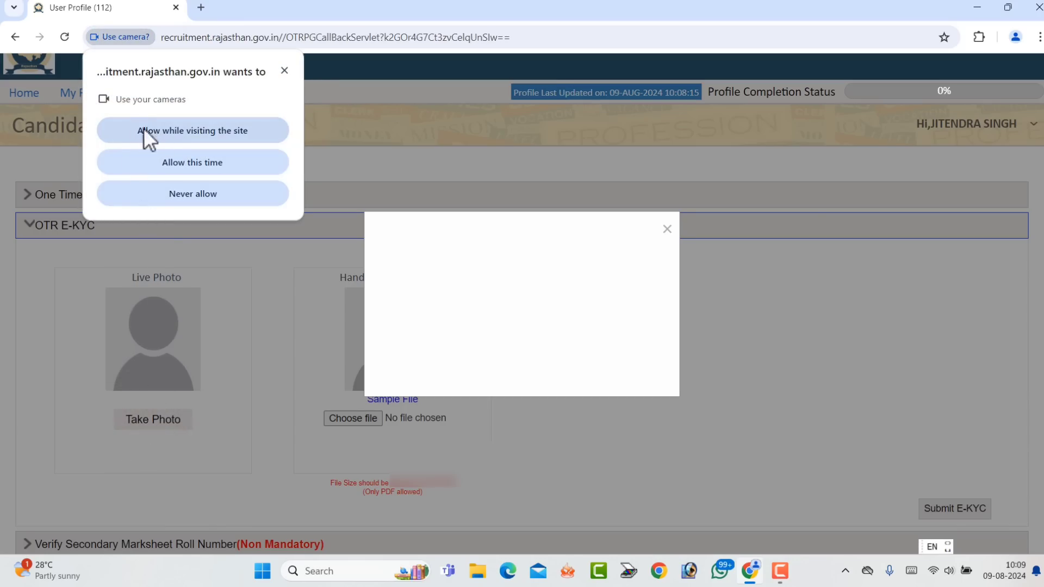
pyautogui.click(178, 131)
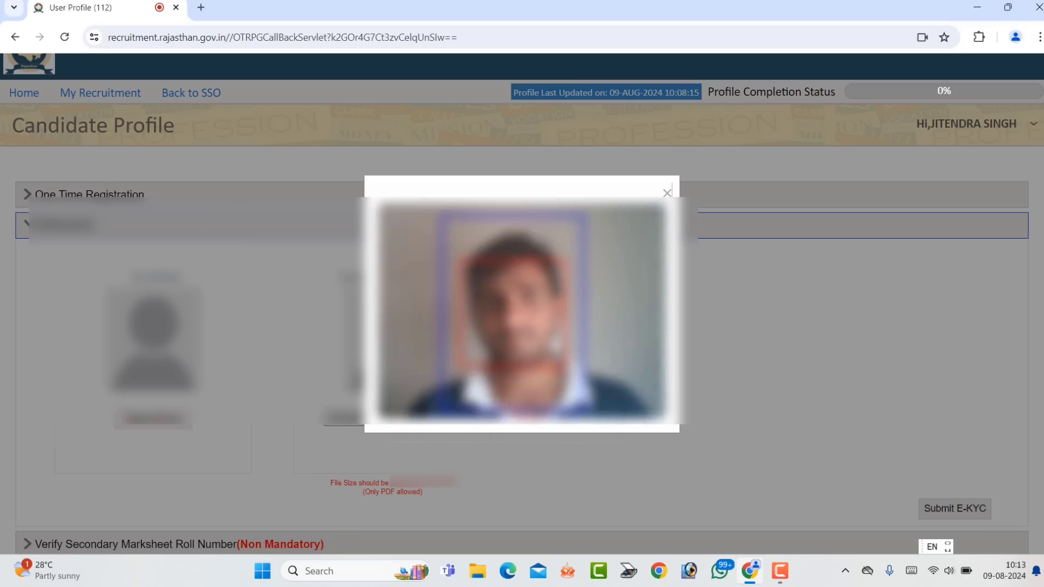
pyautogui.click(555, 345)
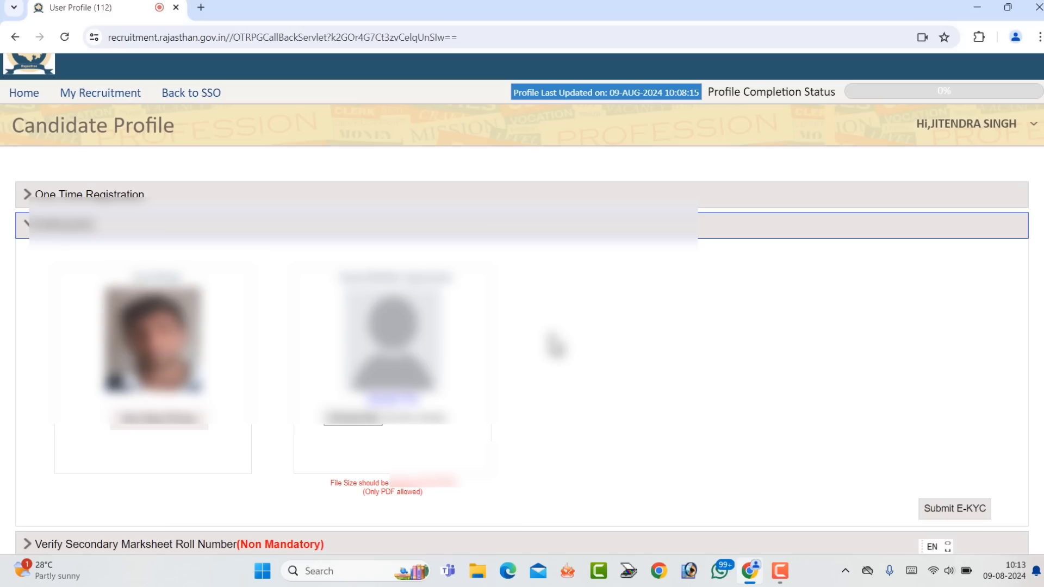
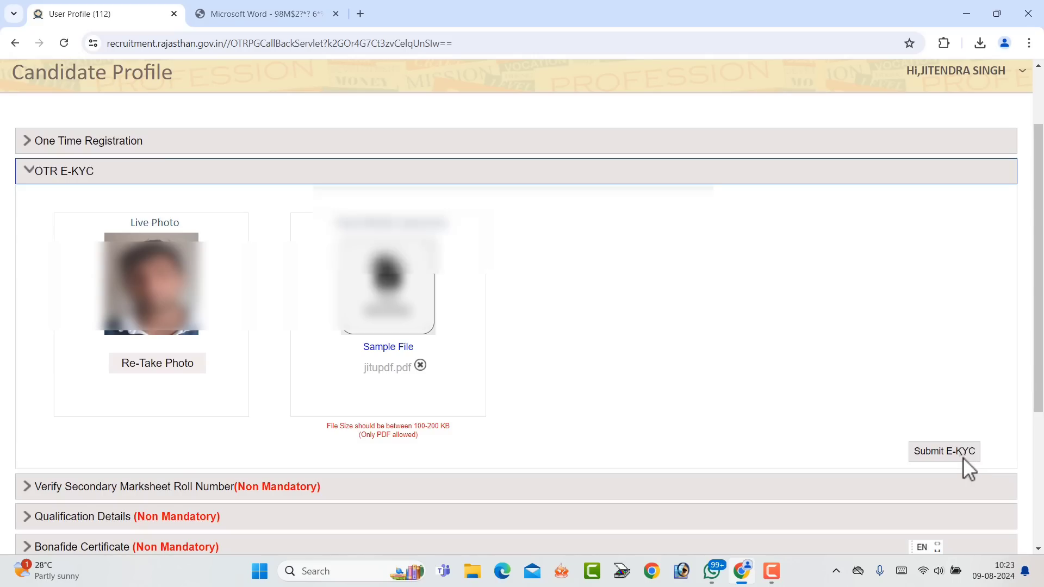
# Submit the E-KYC to bring up the confirmation with the live photo and handwritten specimen.
pyautogui.click(944, 452)
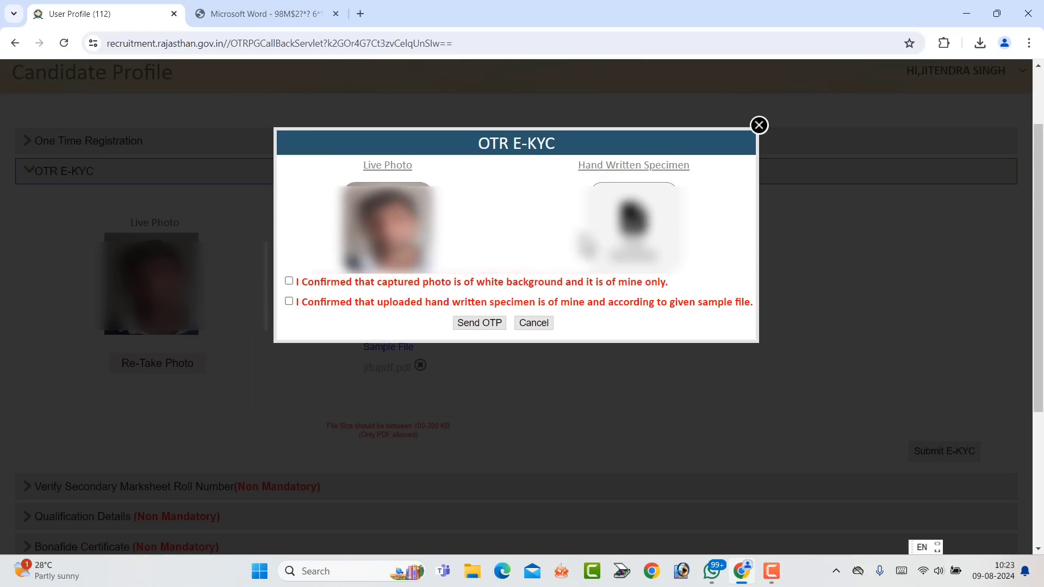
# Confirm the handwritten specimen is your own, verify the E-KYC by OTP, and acknowledge the success alert.
pyautogui.click(289, 301)
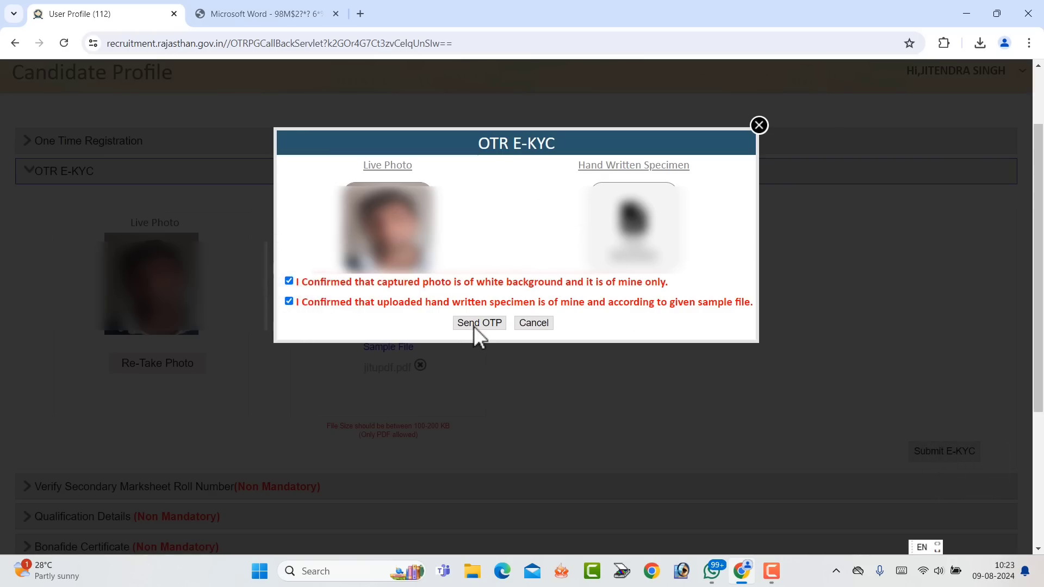
pyautogui.click(474, 325)
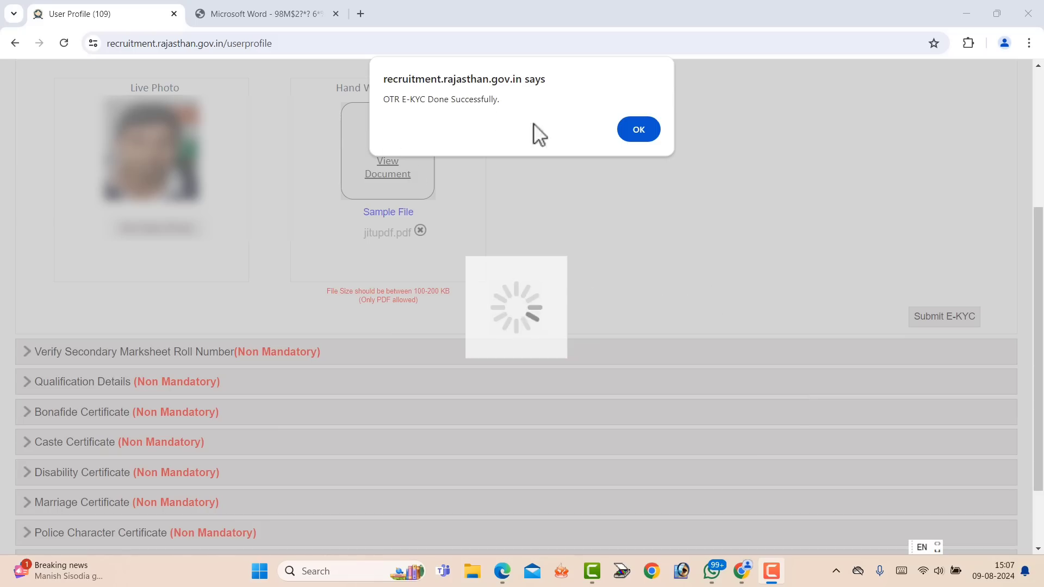
pyautogui.click(647, 140)
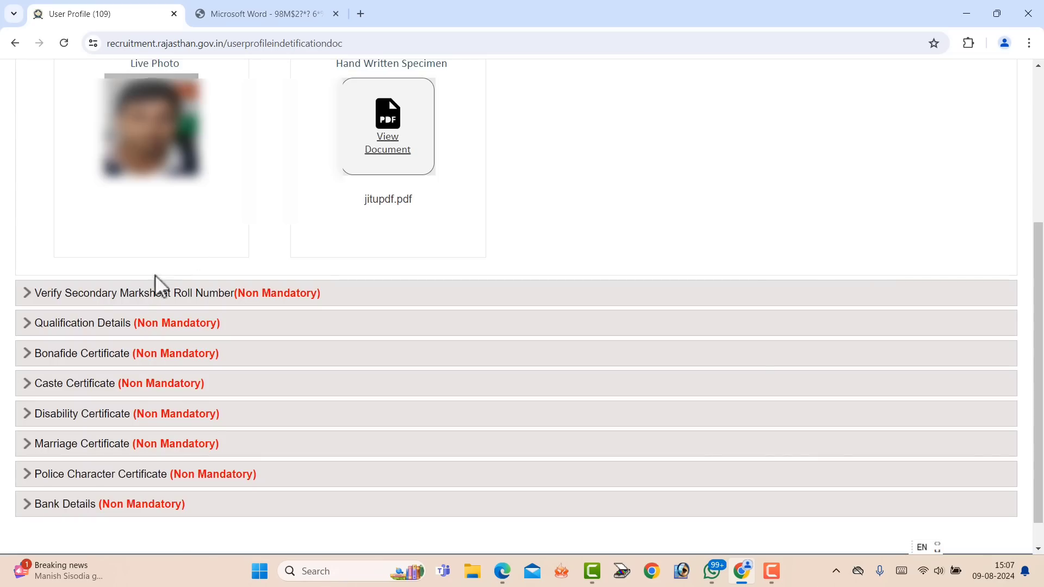
pyautogui.click(91, 299)
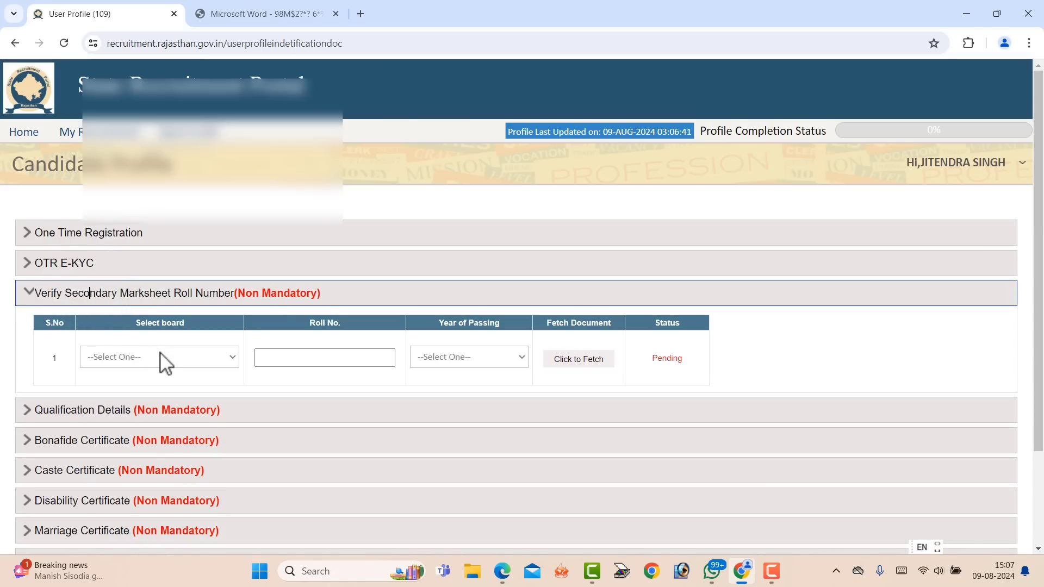
pyautogui.moveTo(236, 297); pyautogui.dragTo(329, 305)
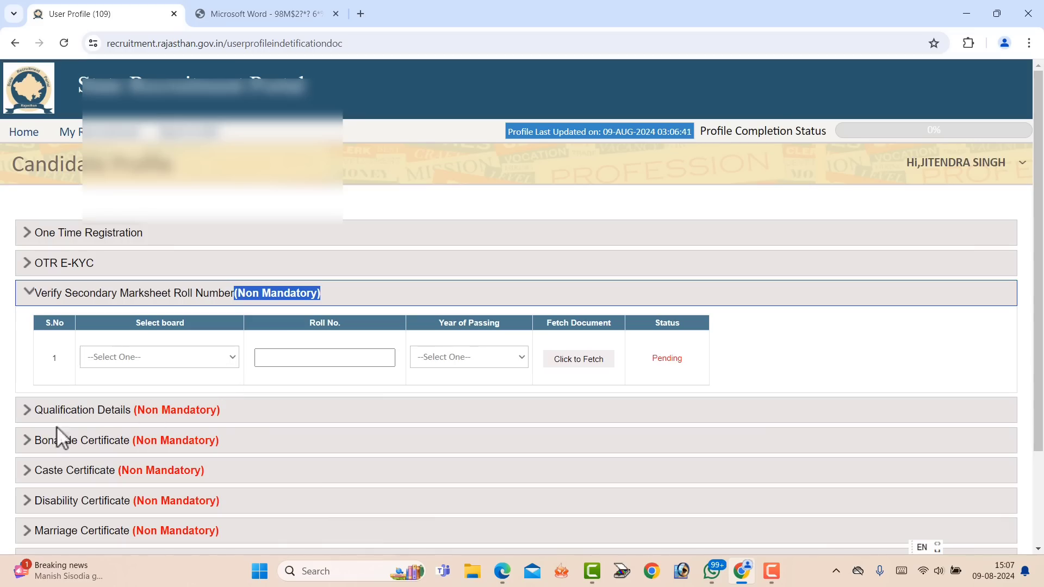
pyautogui.click(48, 413)
pyautogui.scroll(-4, 304, 470)
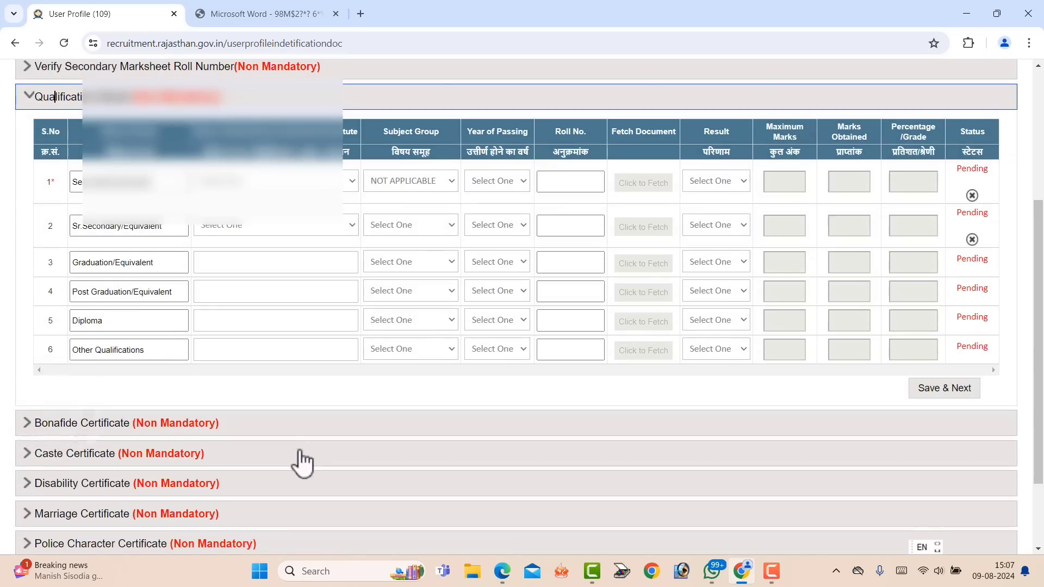
pyautogui.scroll(-2, 141, 456)
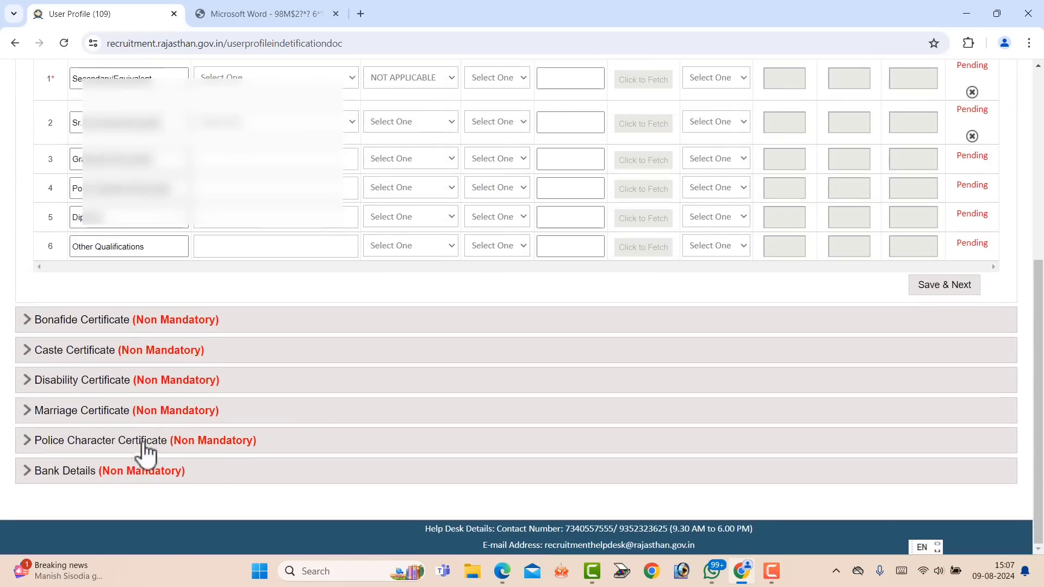
pyautogui.click(96, 375)
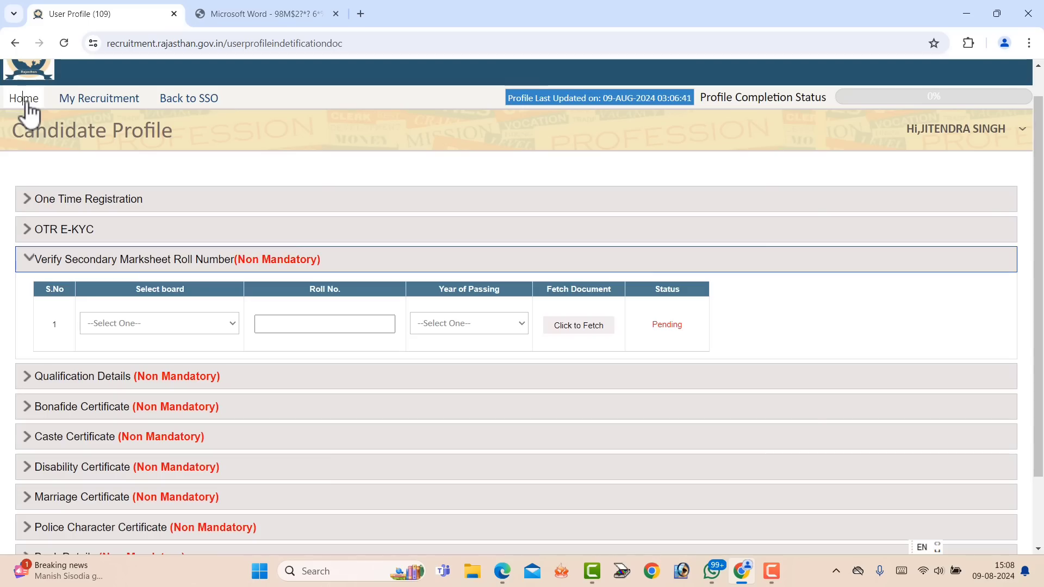
pyautogui.click(26, 101)
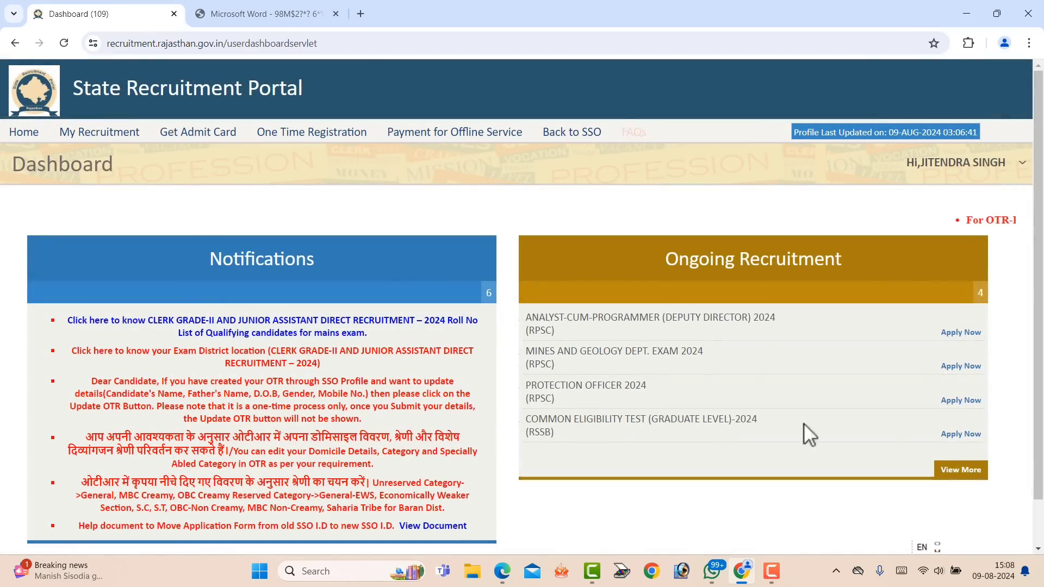
# Apply for COMMON ELIGIBILITY TEST (GRADUATE LEVEL) and proceed past the OTR Data Review.
pyautogui.click(960, 435)
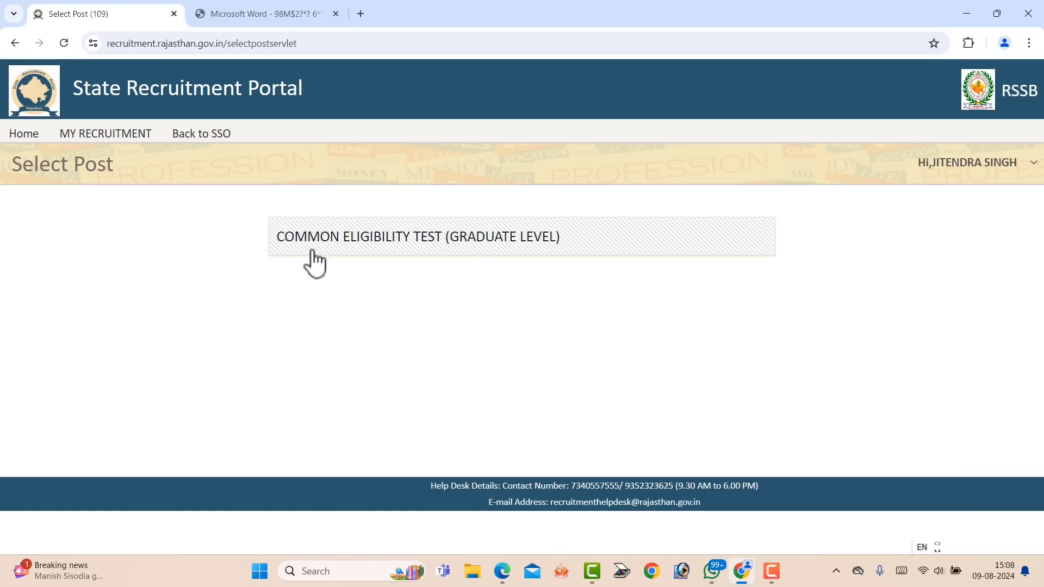
pyautogui.click(411, 230)
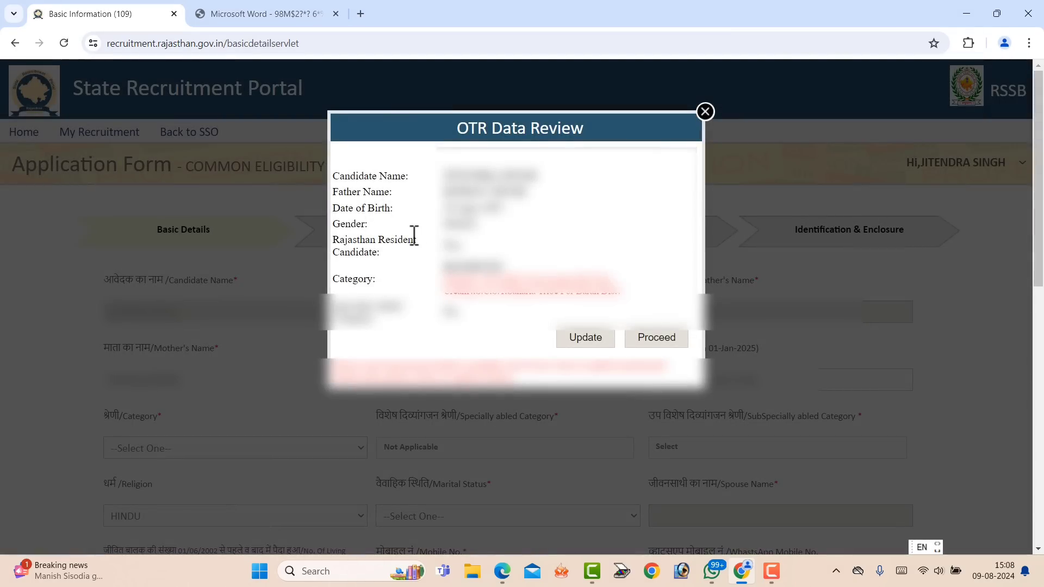
pyautogui.moveTo(445, 173); pyautogui.dragTo(614, 285)
pyautogui.click(449, 304)
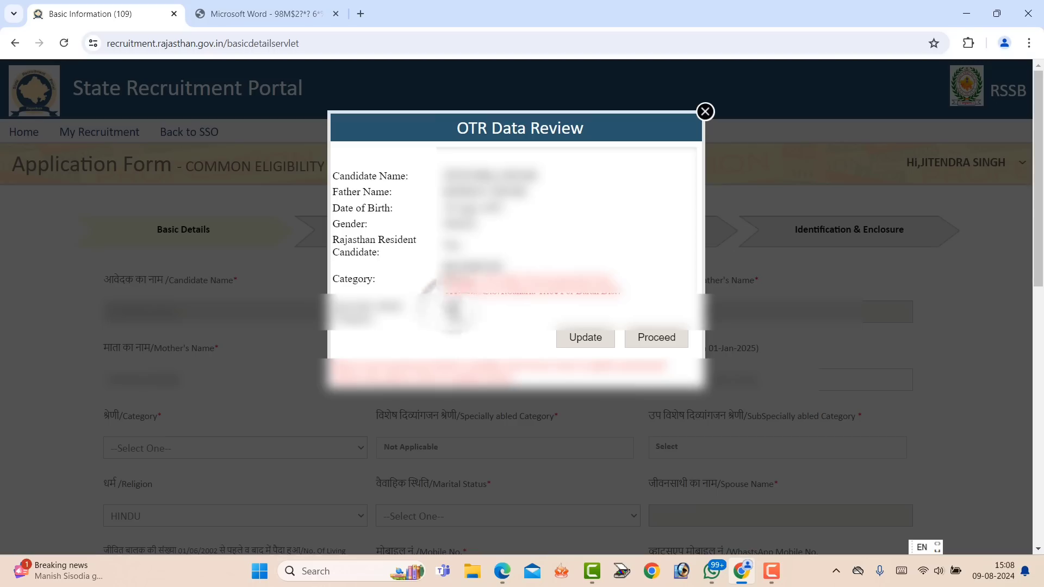
pyautogui.click(656, 346)
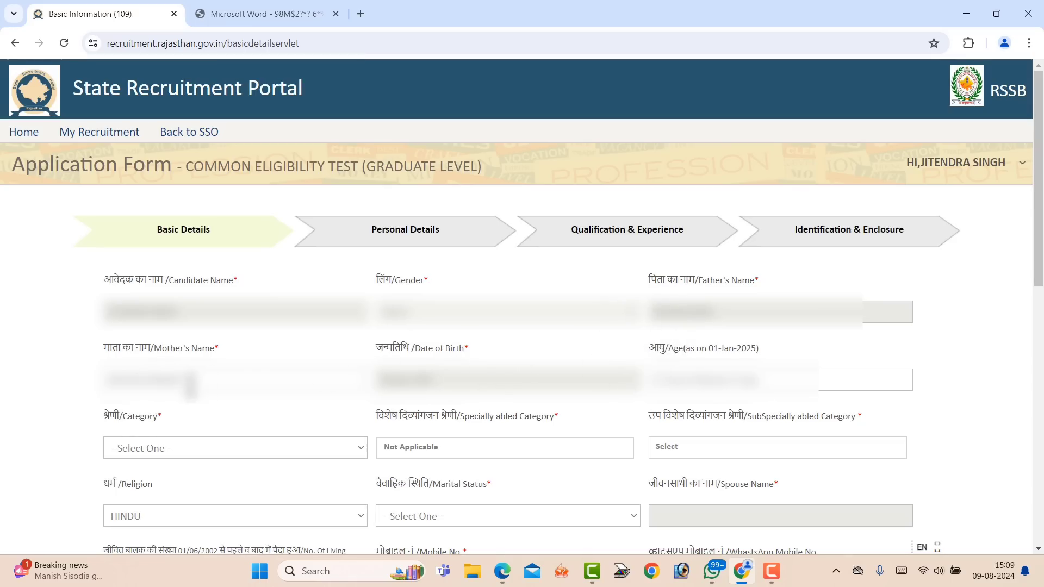
# Set Category to GENERAL - EWS, leaving Specially abled as Not Applicable.
pyautogui.moveTo(143, 347); pyautogui.dragTo(202, 349)
pyautogui.click(178, 448)
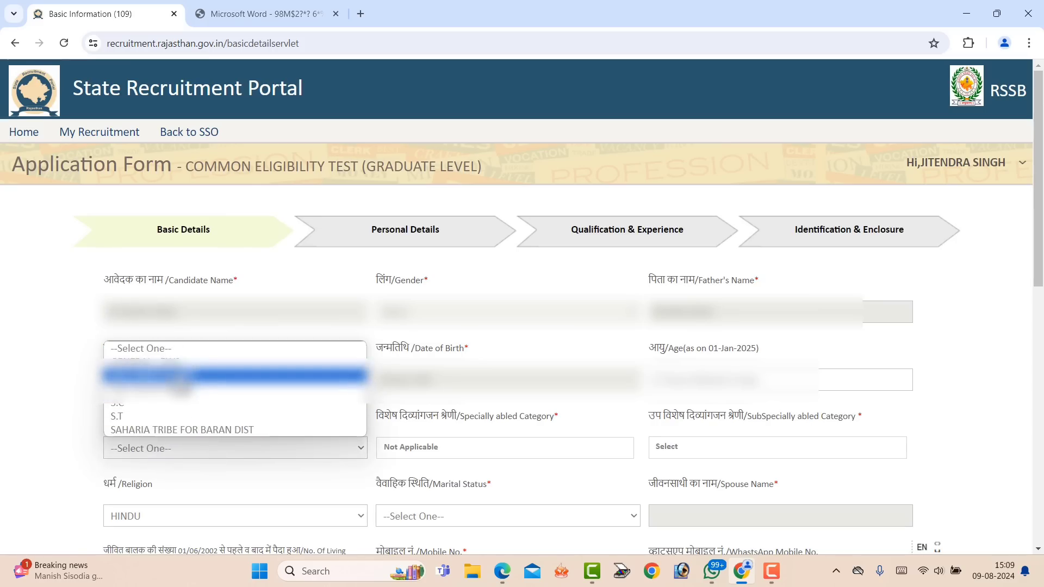
pyautogui.click(179, 361)
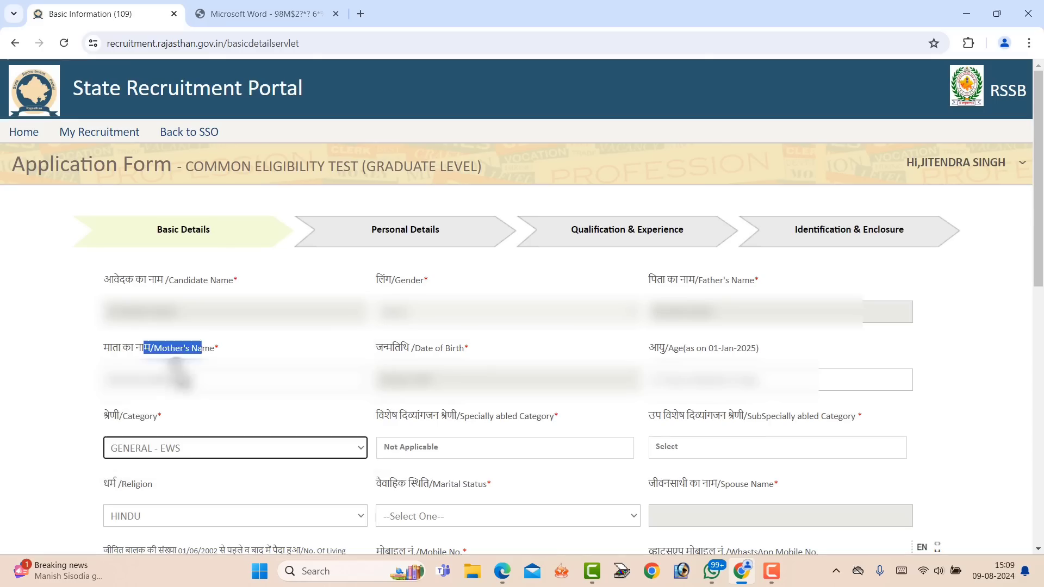
pyautogui.click(437, 455)
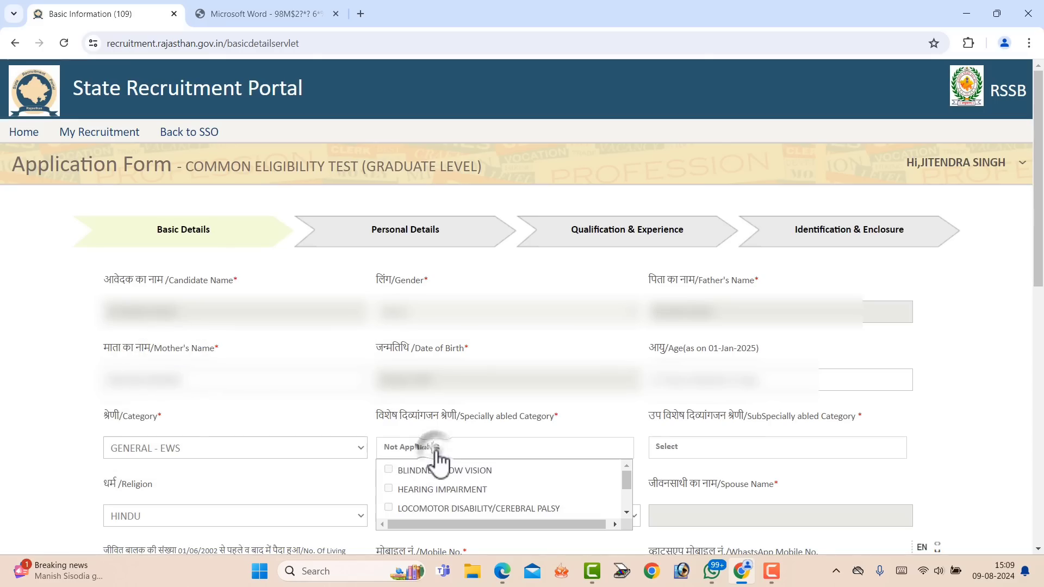
pyautogui.click(437, 455)
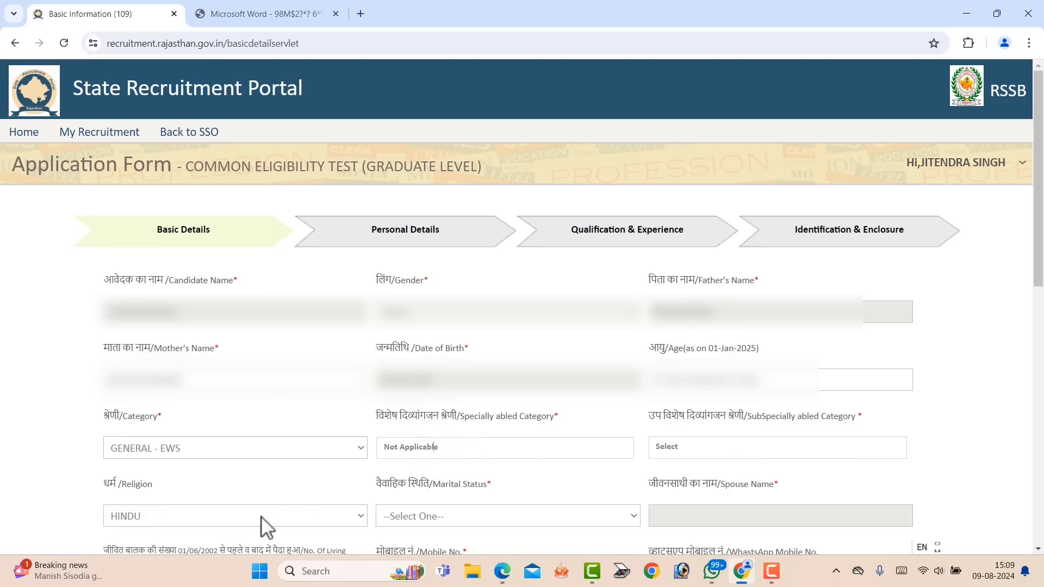
# Set Marital Status to Unmarried, after briefly switching it to Married.
pyautogui.click(454, 516)
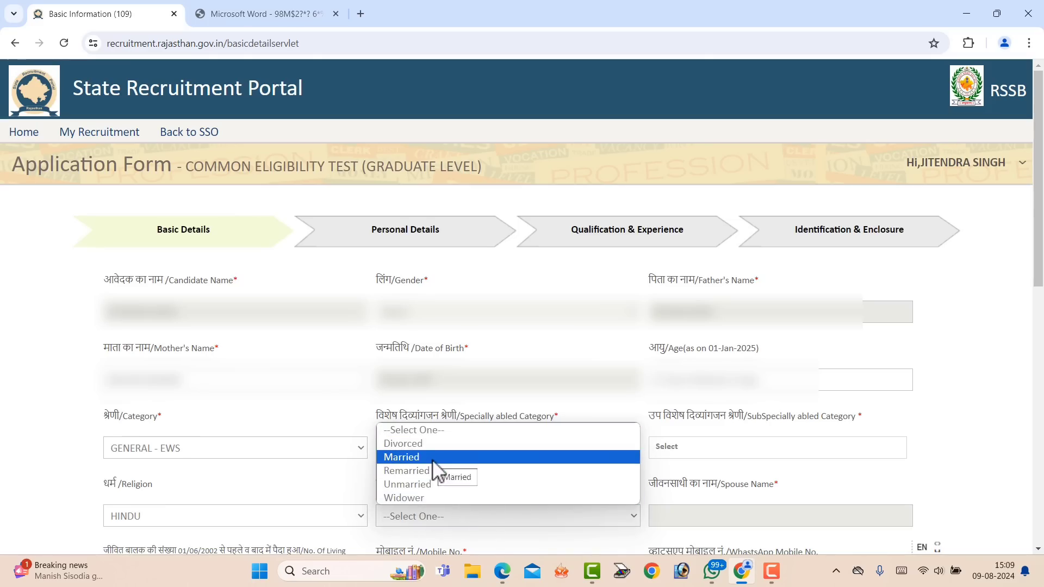
pyautogui.click(434, 485)
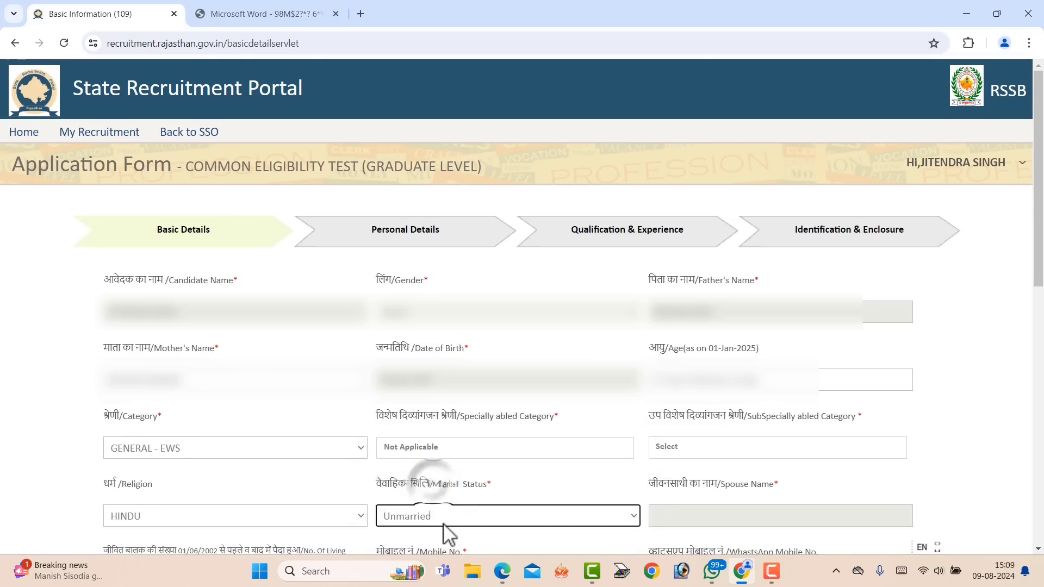
pyautogui.click(443, 519)
pyautogui.click(432, 457)
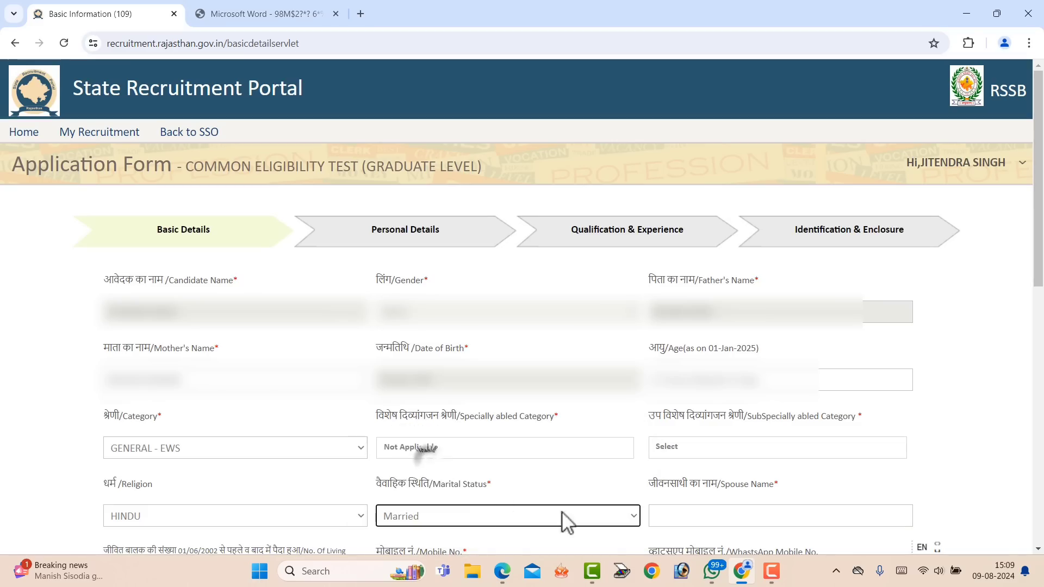
pyautogui.click(600, 515)
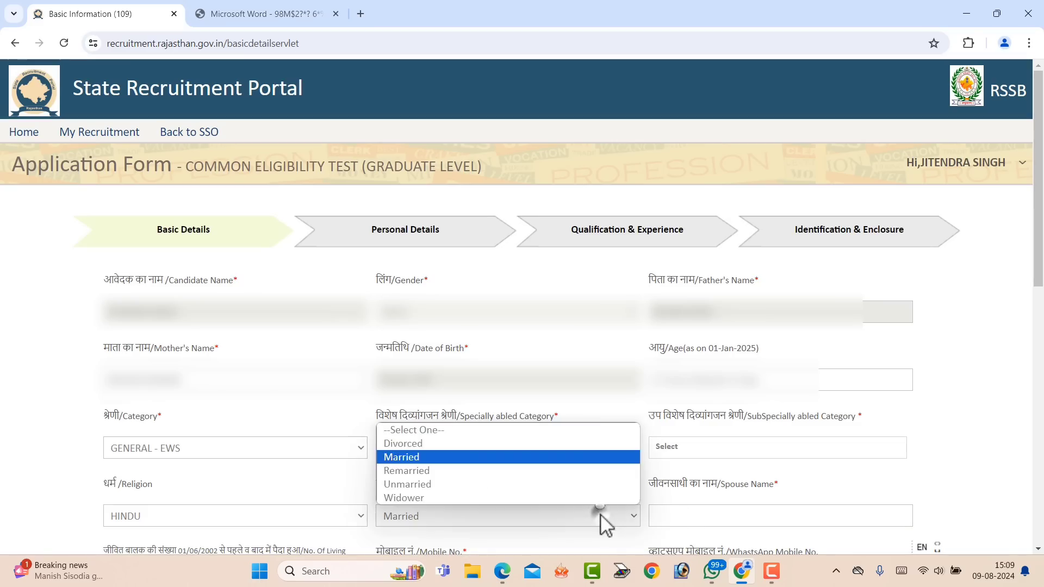
pyautogui.click(524, 486)
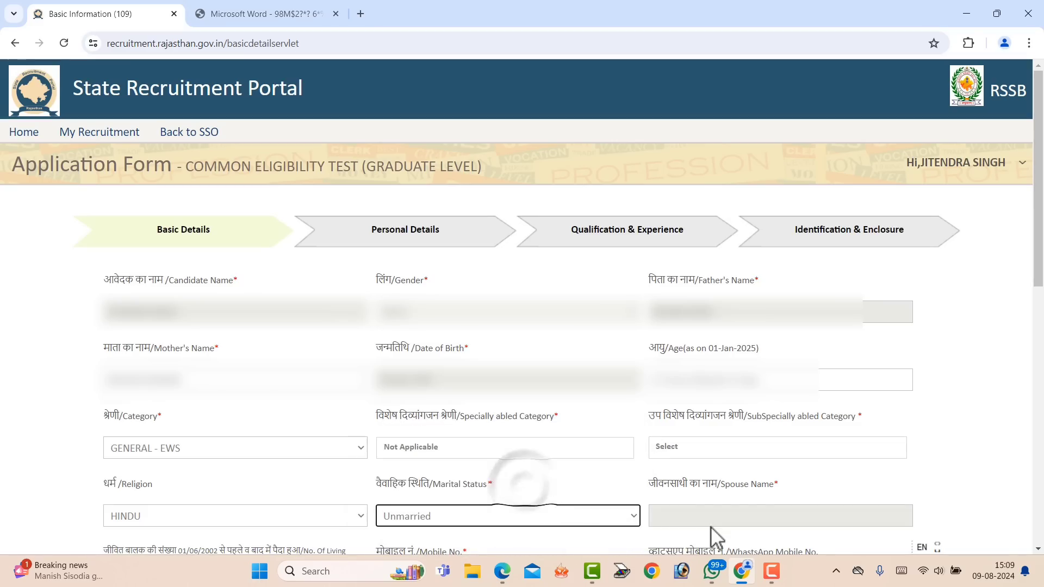
pyautogui.scroll(-8, 122, 76)
pyautogui.click(122, 74)
pyautogui.moveTo(124, 76); pyautogui.dragTo(226, 96)
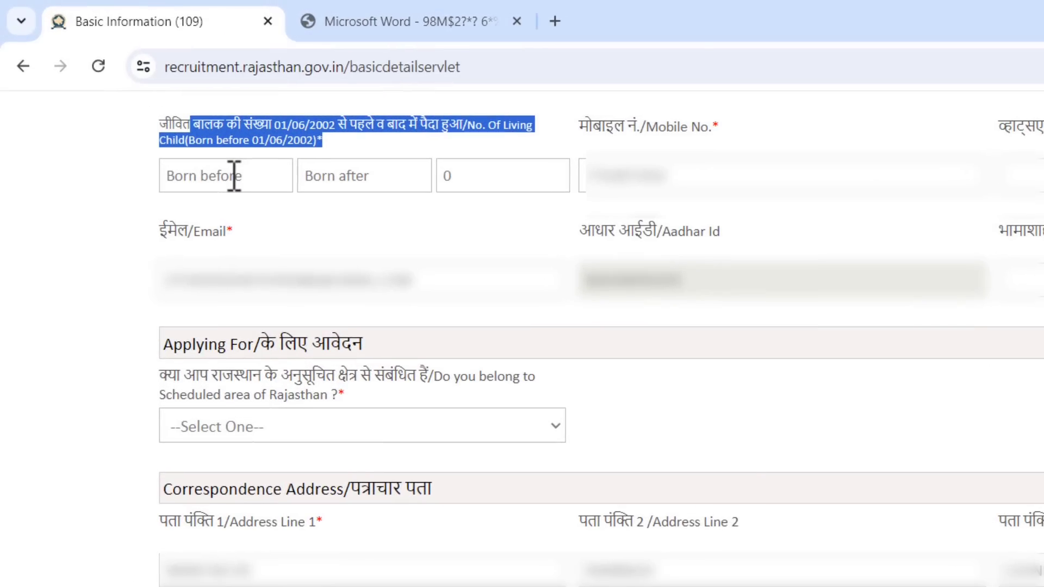
# Review the contact fields and answer No to the Scheduled-area question.
pyautogui.moveTo(253, 140); pyautogui.dragTo(351, 182)
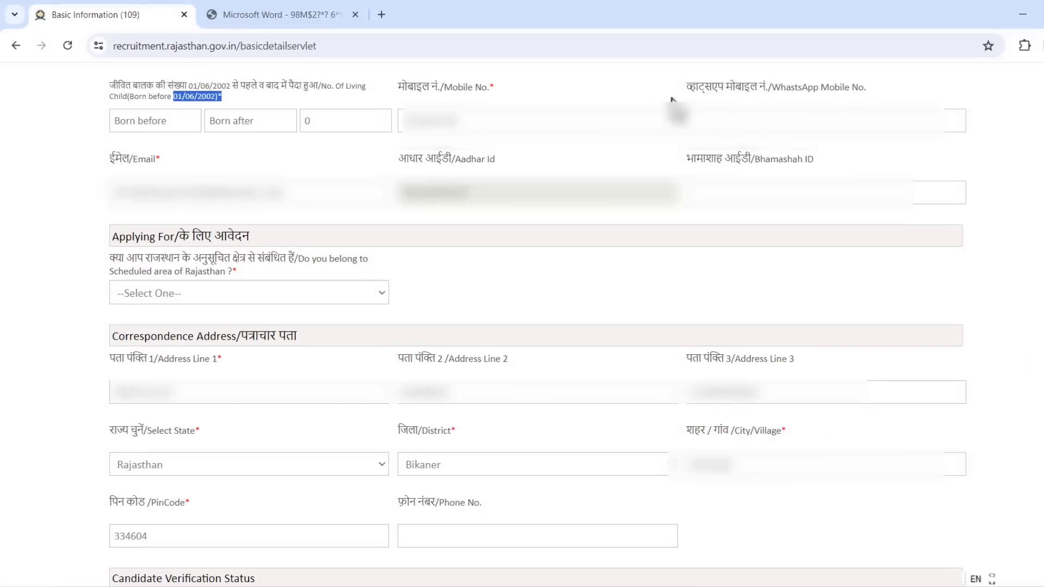
pyautogui.moveTo(686, 87); pyautogui.dragTo(780, 87)
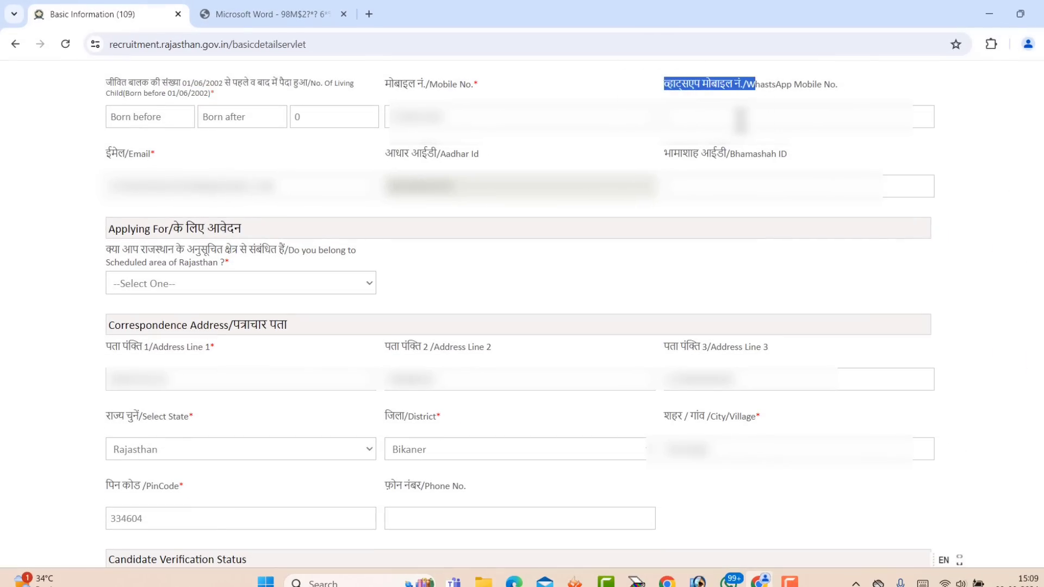
pyautogui.moveTo(100, 158); pyautogui.dragTo(173, 166)
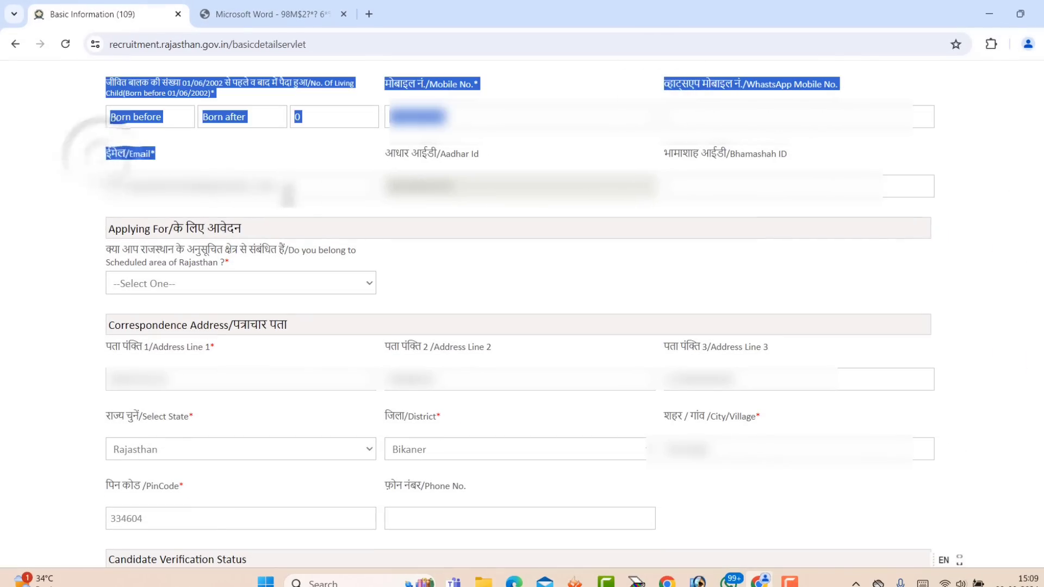
pyautogui.click(303, 208)
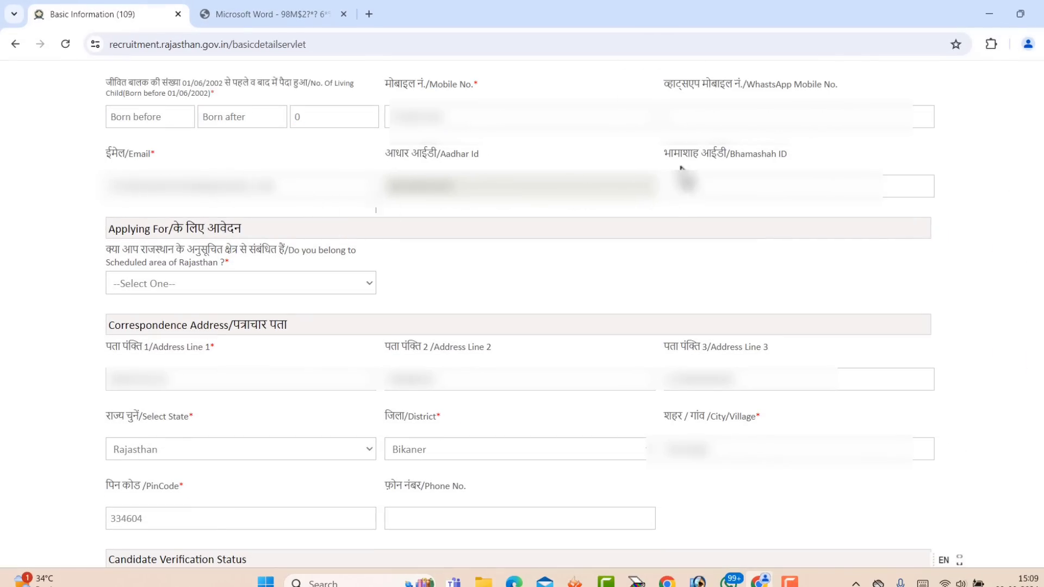
pyautogui.moveTo(675, 151); pyautogui.dragTo(727, 154)
pyautogui.moveTo(115, 260); pyautogui.dragTo(213, 276)
pyautogui.click(203, 288)
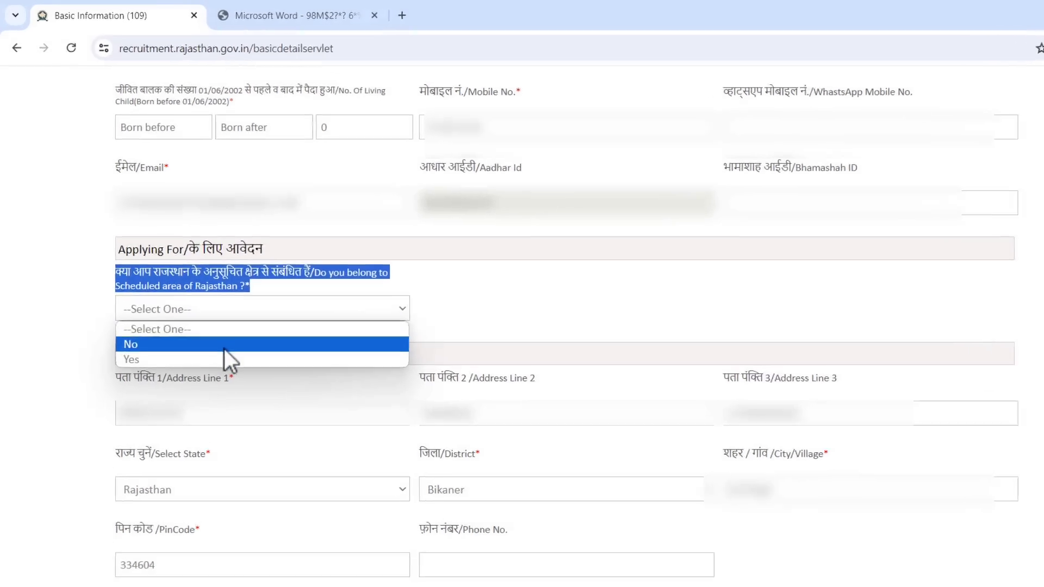
pyautogui.click(205, 316)
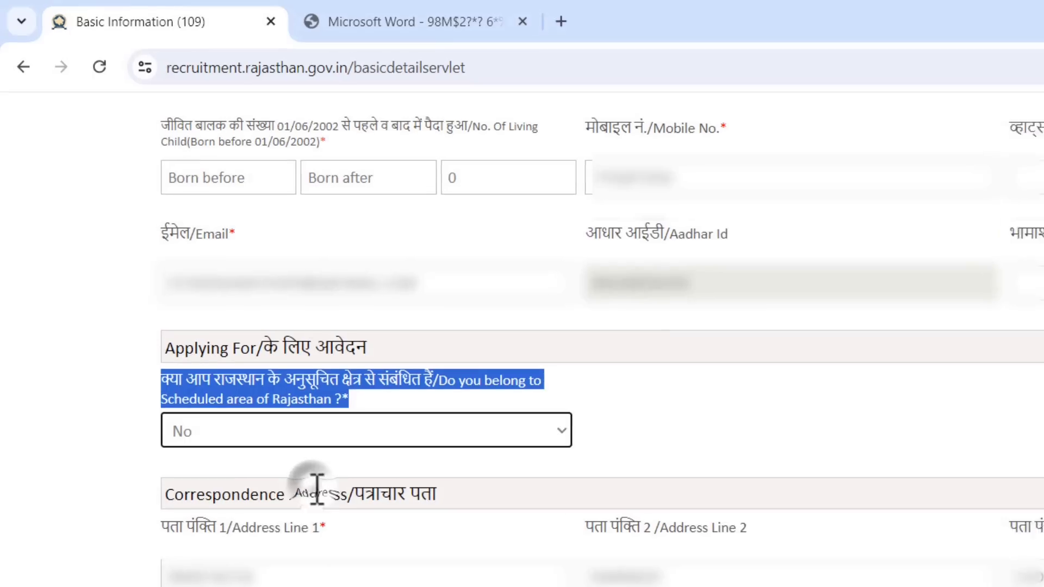
# Review the remaining prefilled basic-detail fields.
pyautogui.click(326, 466)
pyautogui.click(292, 443)
pyautogui.click(296, 443)
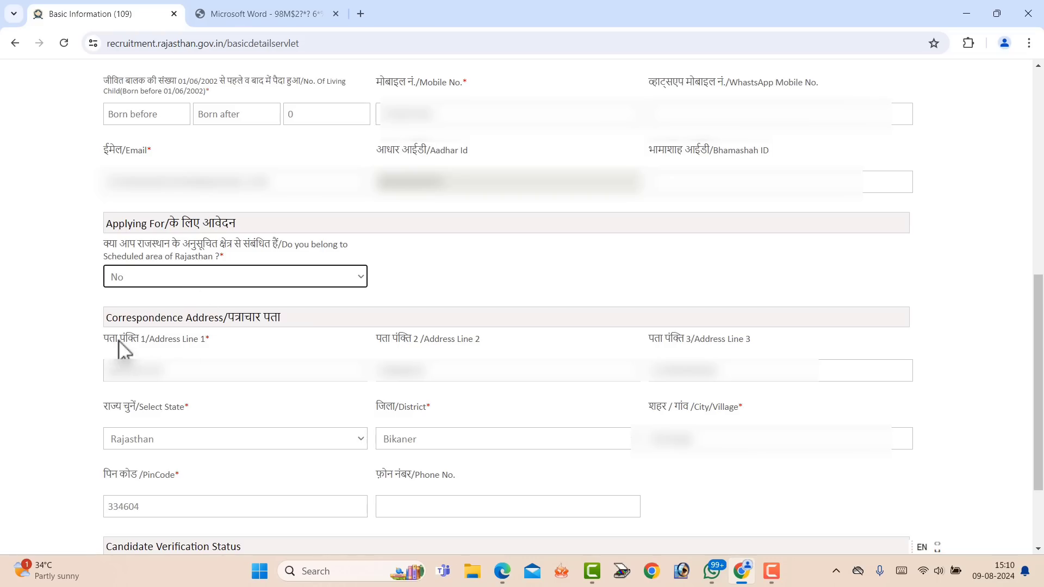
pyautogui.moveTo(117, 338); pyautogui.dragTo(192, 337)
pyautogui.moveTo(399, 339); pyautogui.dragTo(480, 340)
pyautogui.moveTo(671, 338); pyautogui.dragTo(721, 339)
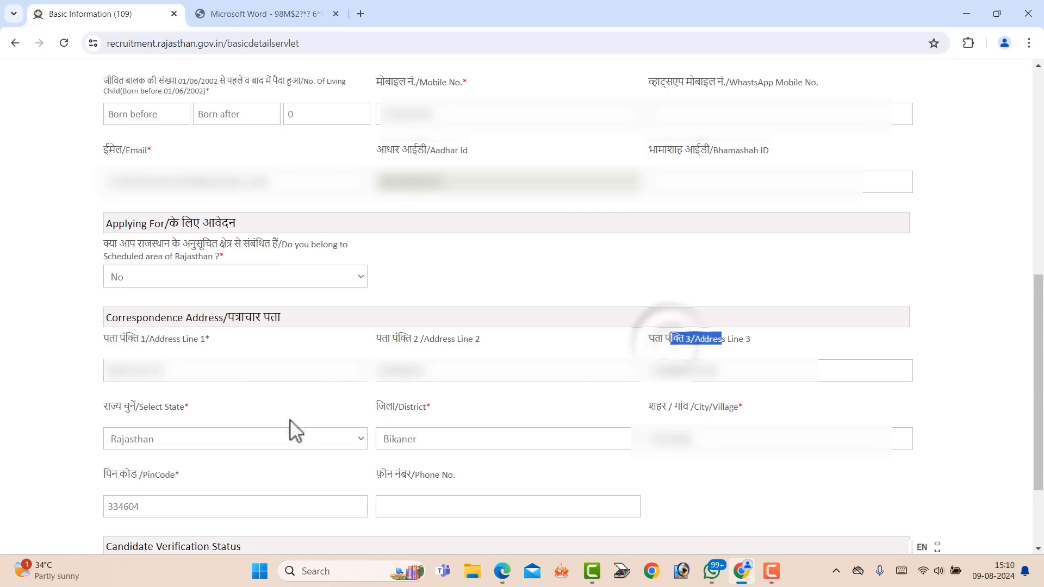
pyautogui.doubleClick(151, 436)
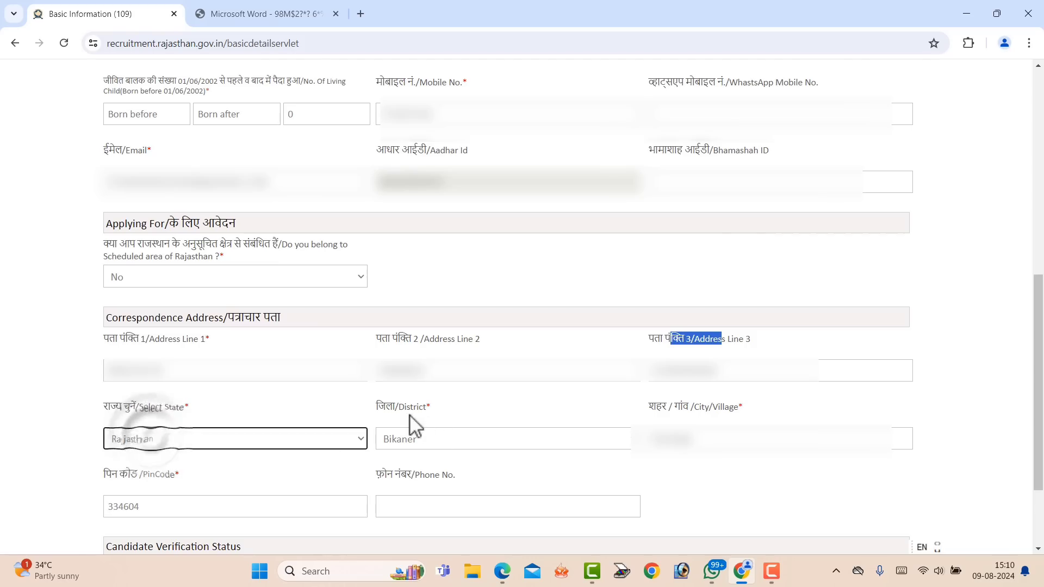
pyautogui.moveTo(404, 407); pyautogui.dragTo(449, 420)
pyautogui.moveTo(660, 406); pyautogui.dragTo(683, 417)
pyautogui.moveTo(103, 472); pyautogui.dragTo(220, 481)
pyautogui.click(225, 481)
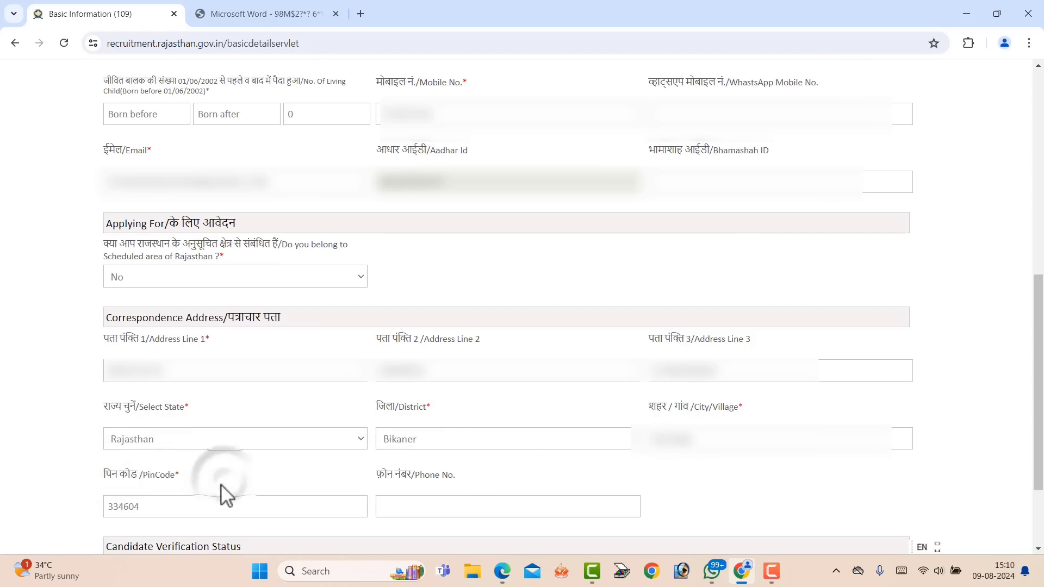
# Submit the basic details and confirm the mobile number and email are correct.
pyautogui.scroll(-2, 580, 463)
pyautogui.click(875, 494)
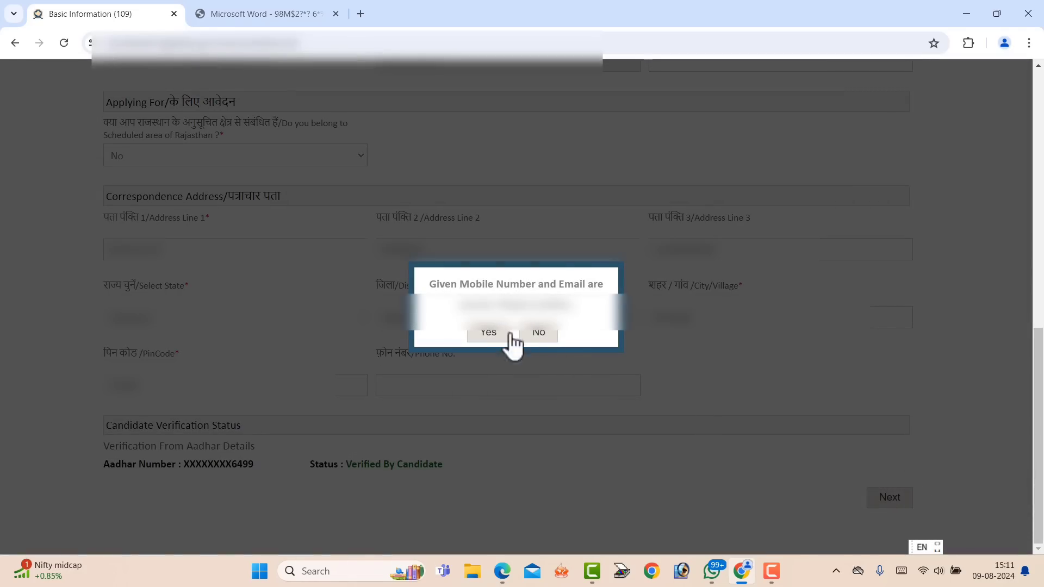
pyautogui.click(489, 332)
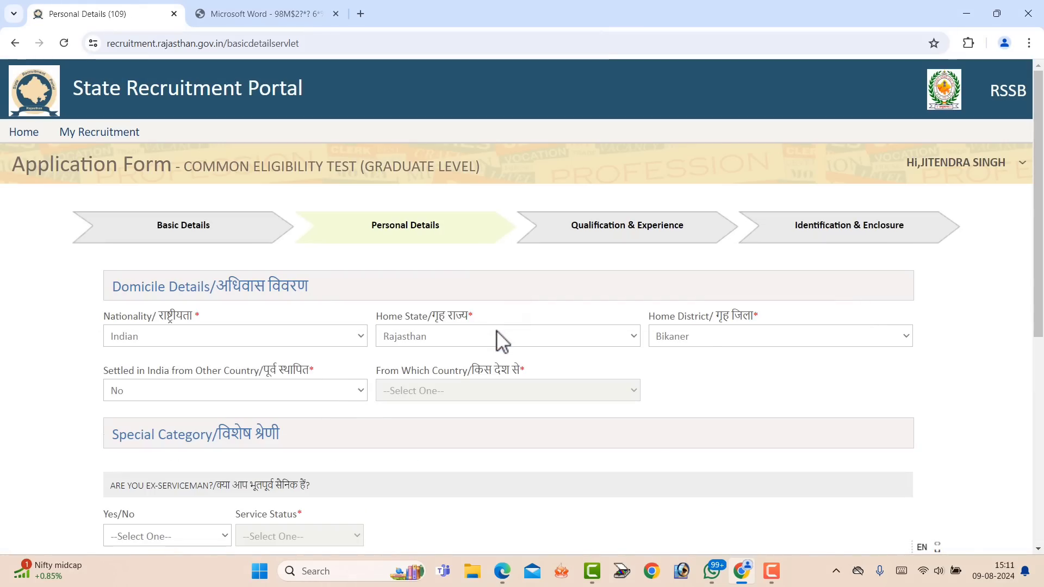
pyautogui.click(213, 332)
# Answer No to the ex-serviceman and sports person questions.
pyautogui.click(213, 333)
pyautogui.click(477, 337)
pyautogui.click(478, 338)
pyautogui.click(704, 342)
pyautogui.click(706, 344)
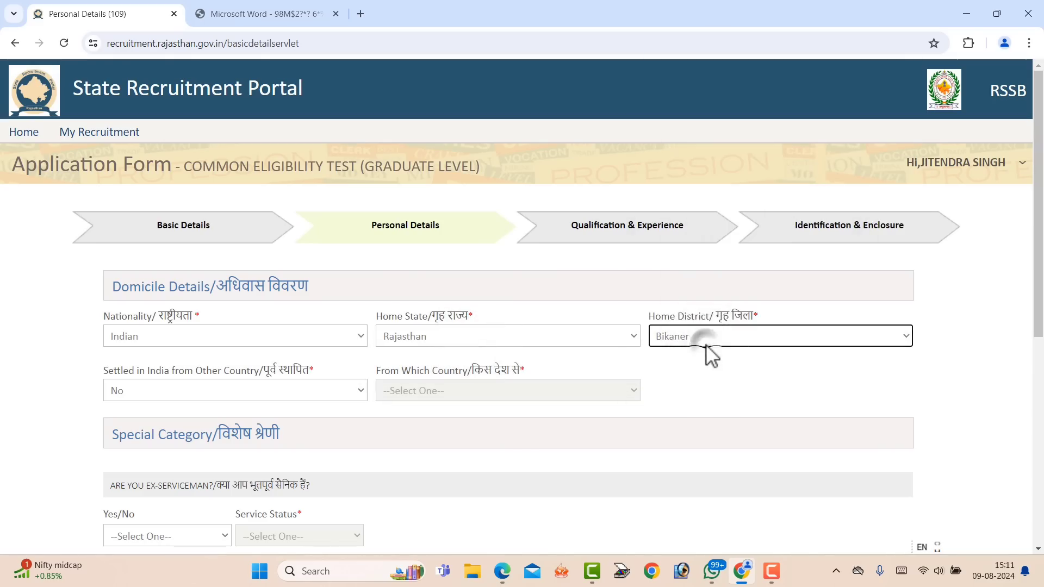
pyautogui.click(705, 343)
pyautogui.click(706, 343)
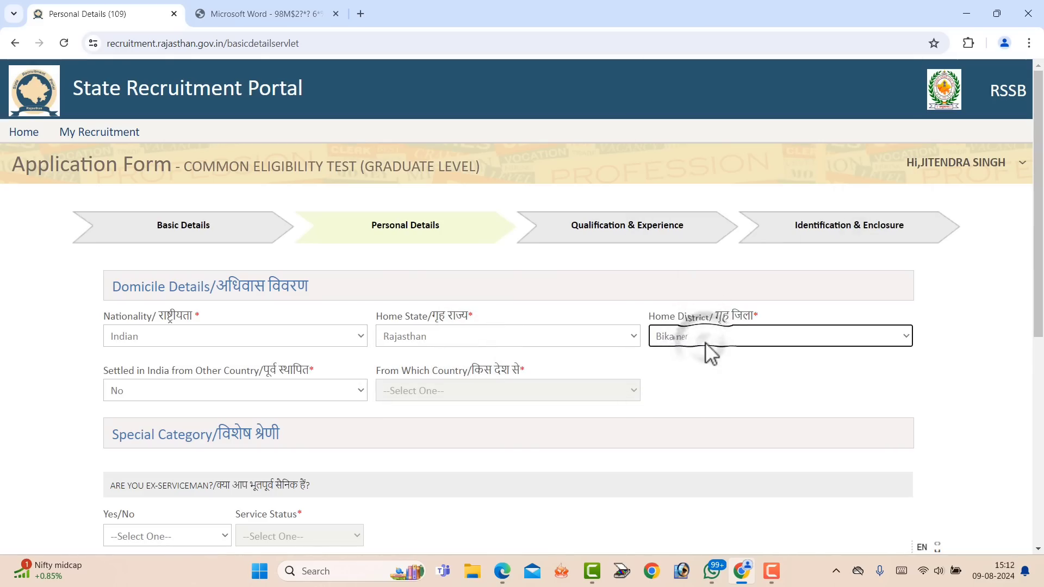
pyautogui.moveTo(1042, 276); pyautogui.dragTo(1022, 445)
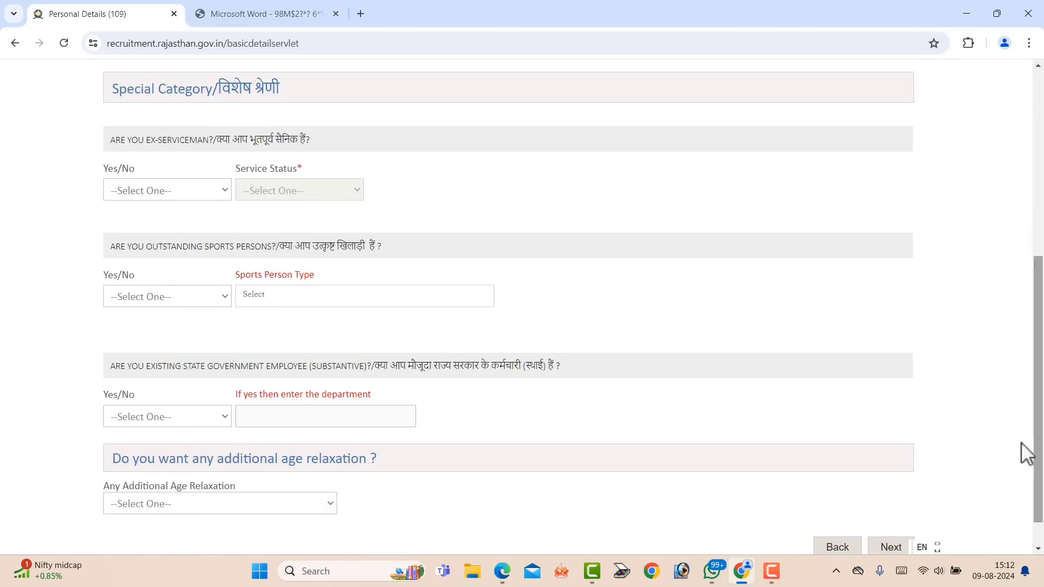
pyautogui.click(191, 188)
pyautogui.click(173, 224)
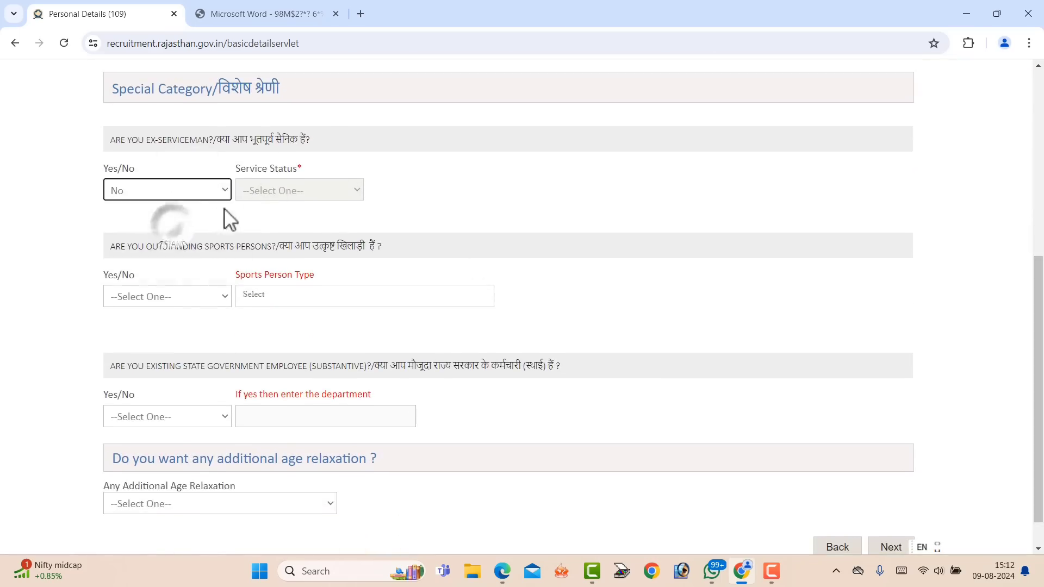
pyautogui.click(157, 300)
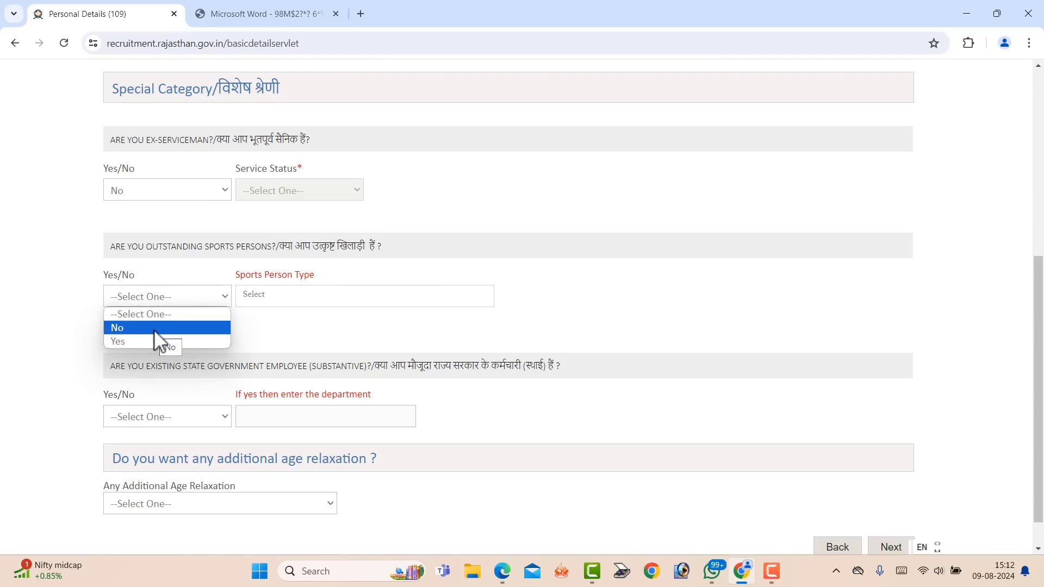
pyautogui.click(154, 329)
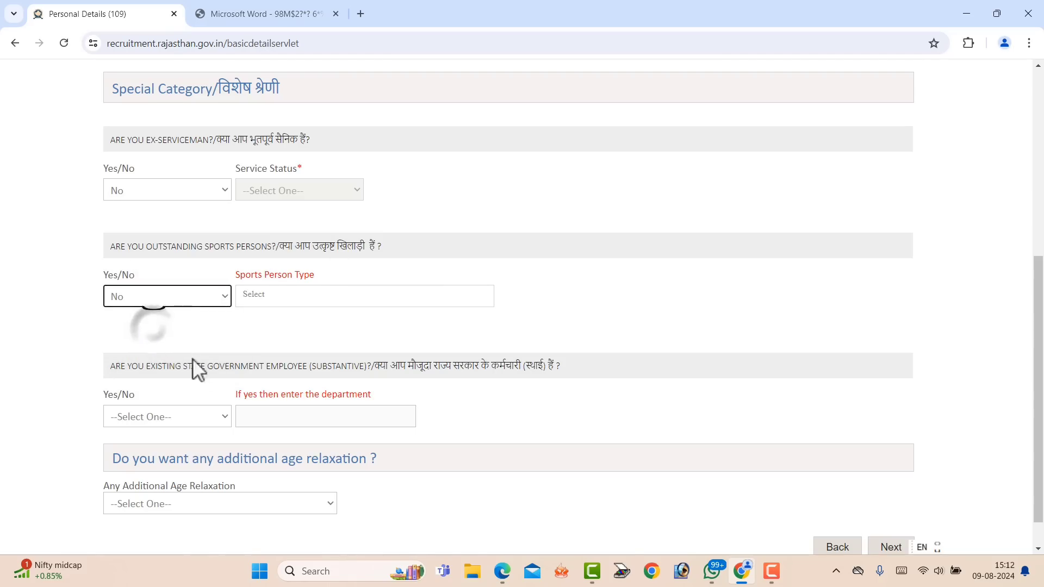
# Answer No to the state-employee question, set age relaxation to NOT APPLICABLE, and continue.
pyautogui.click(120, 416)
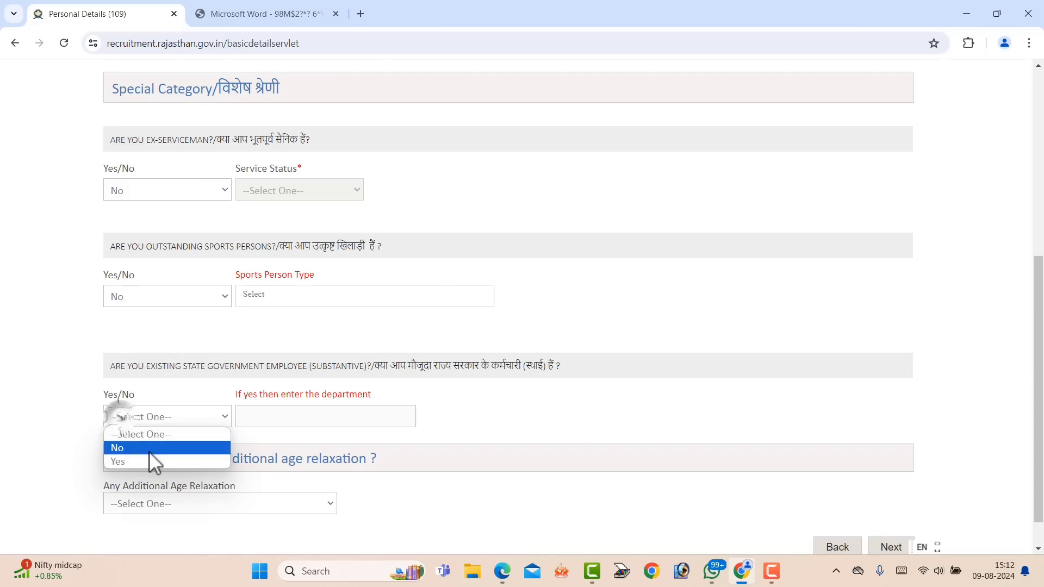
pyautogui.click(151, 453)
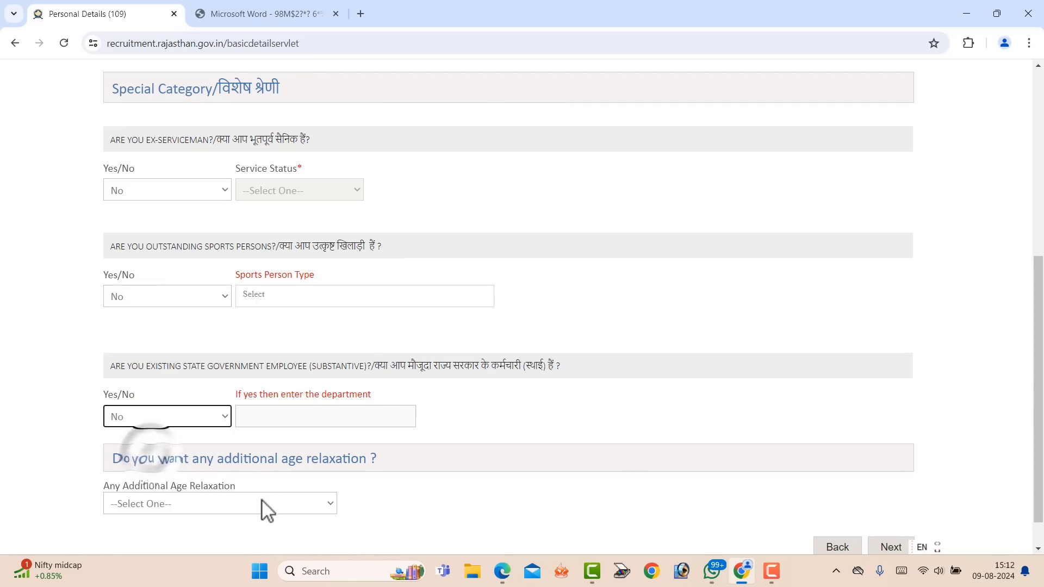
pyautogui.click(260, 503)
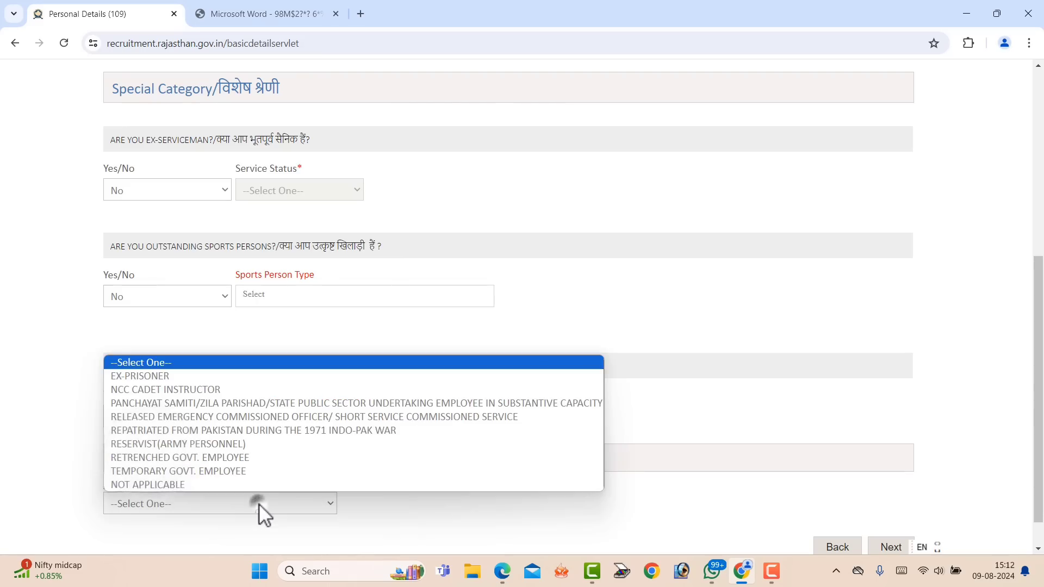
pyautogui.click(193, 485)
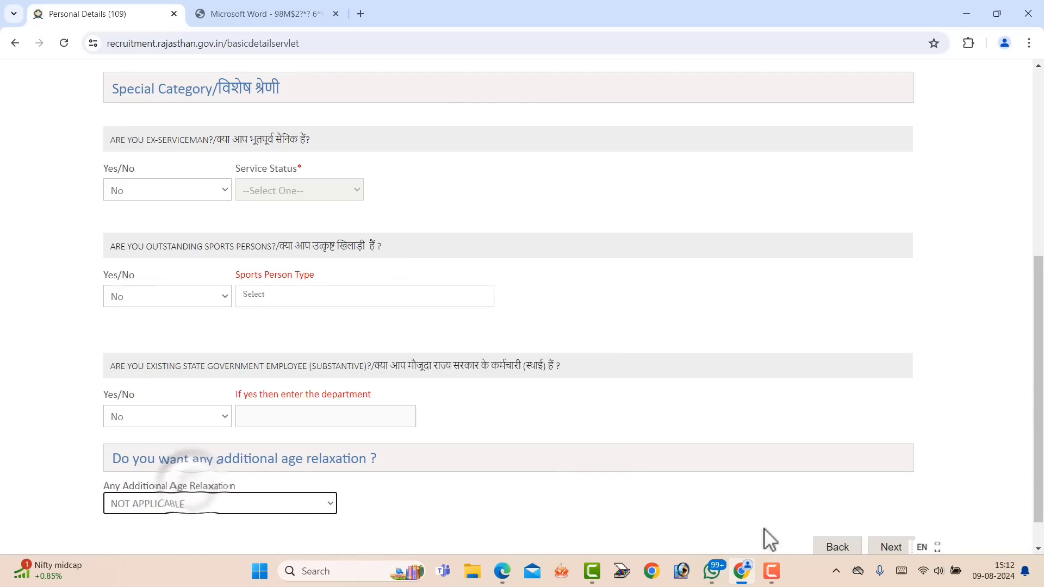
pyautogui.click(894, 541)
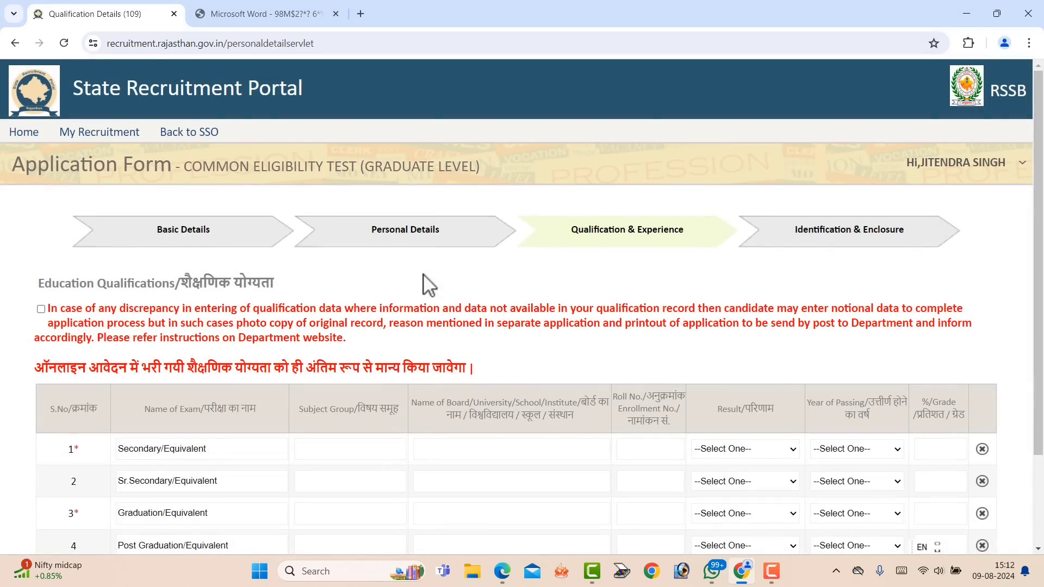
# Accept the notional-data discrepancy notice on the qualifications page.
pyautogui.scroll(-2, 412, 269)
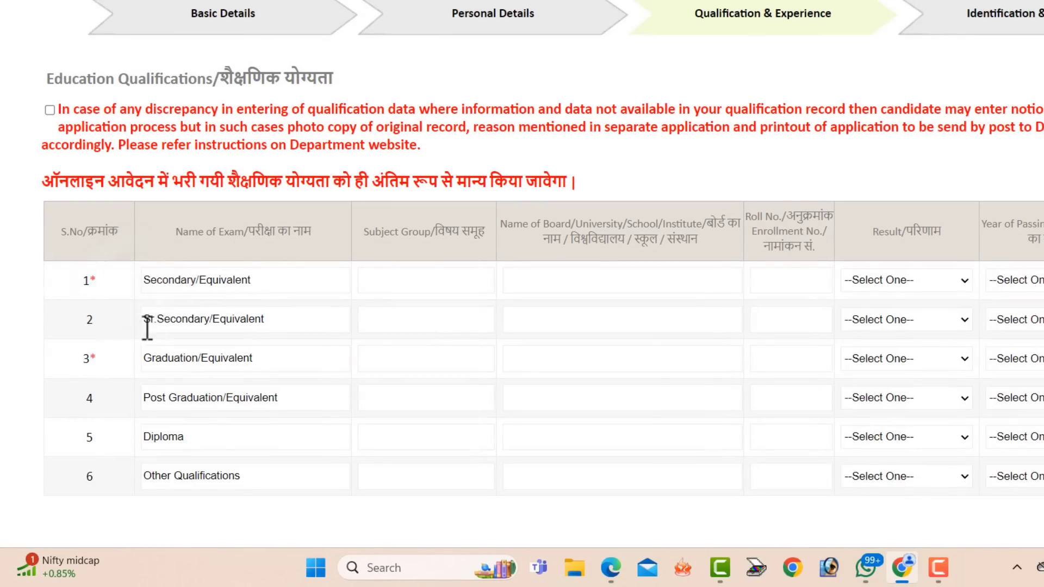
pyautogui.moveTo(143, 320); pyautogui.dragTo(205, 322)
pyautogui.moveTo(156, 357); pyautogui.dragTo(259, 359)
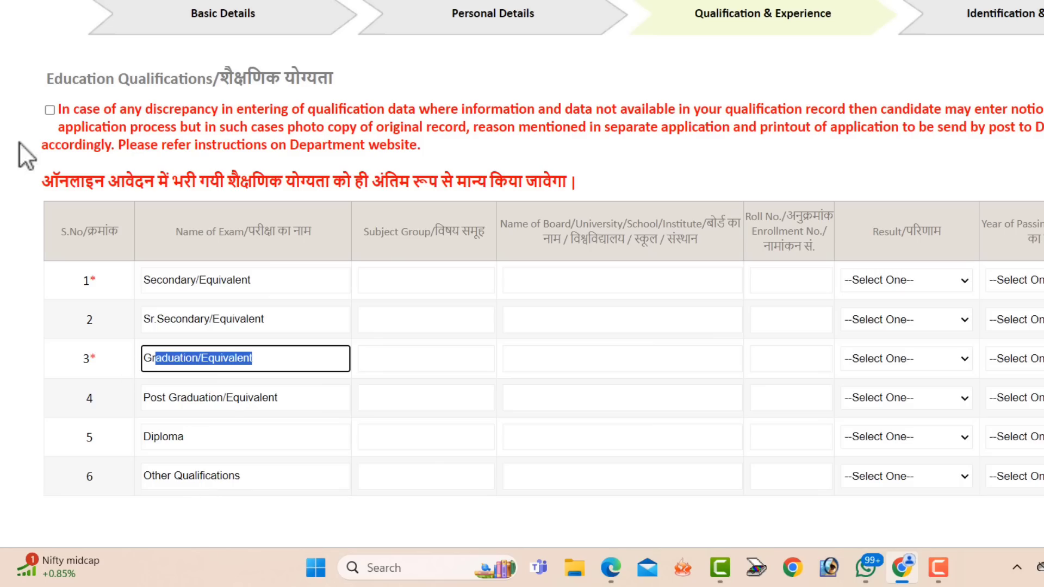
pyautogui.click(49, 110)
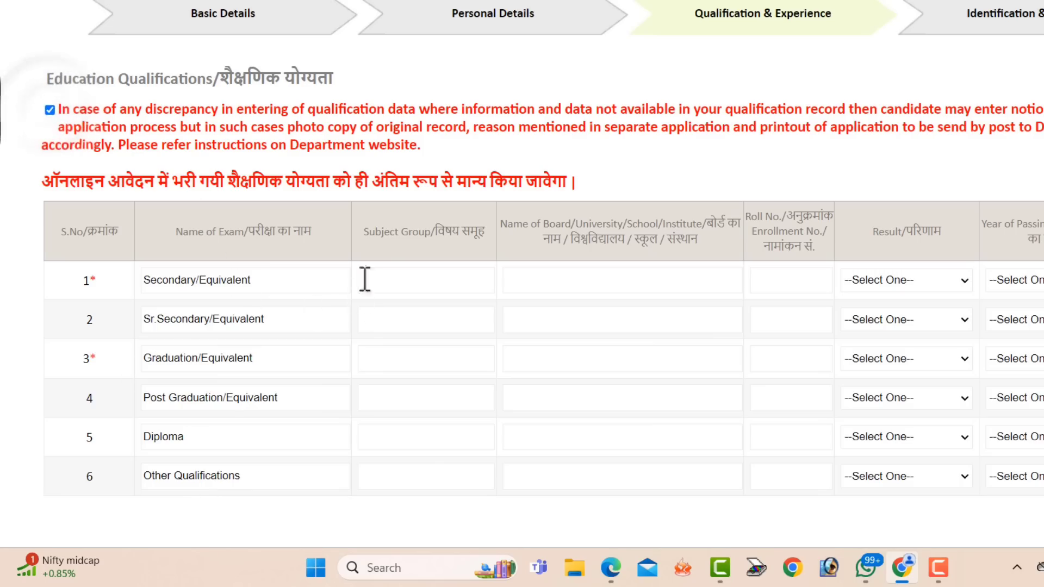
# Fill the Secondary row: BSER board, Percentage result type, passed 2013, 64.17%.
pyautogui.doubleClick(391, 233)
pyautogui.click(388, 280)
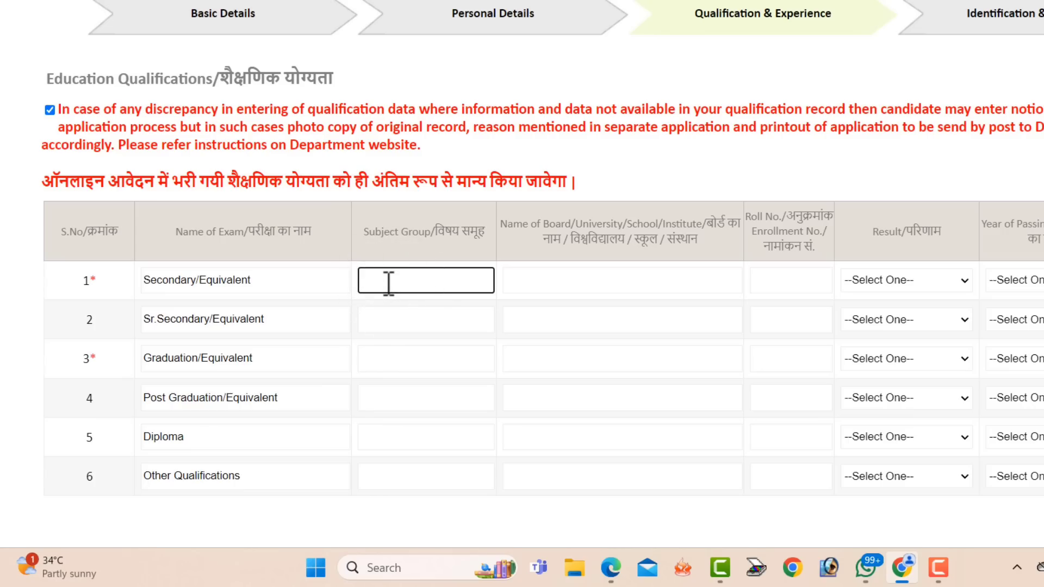
pyautogui.moveTo(199, 280); pyautogui.dragTo(207, 280)
pyautogui.click(563, 288)
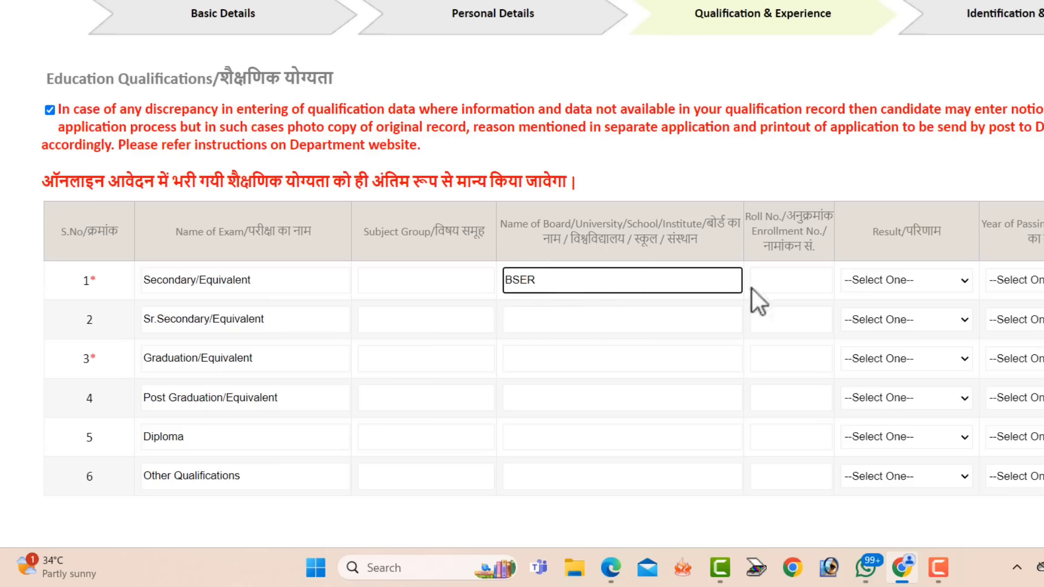
pyautogui.moveTo(771, 229); pyautogui.dragTo(787, 231)
pyautogui.click(903, 281)
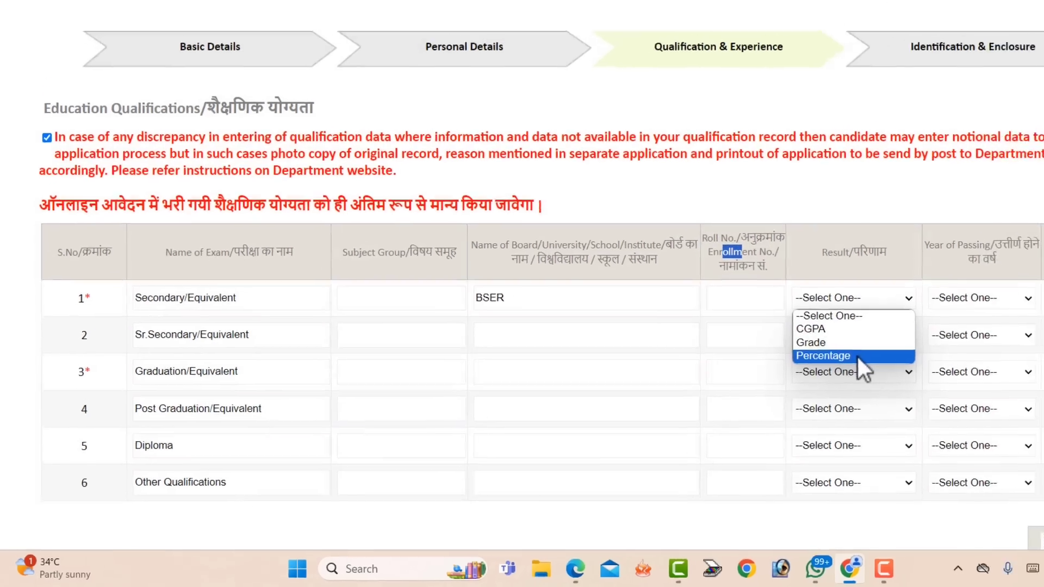
pyautogui.click(905, 341)
pyautogui.click(864, 329)
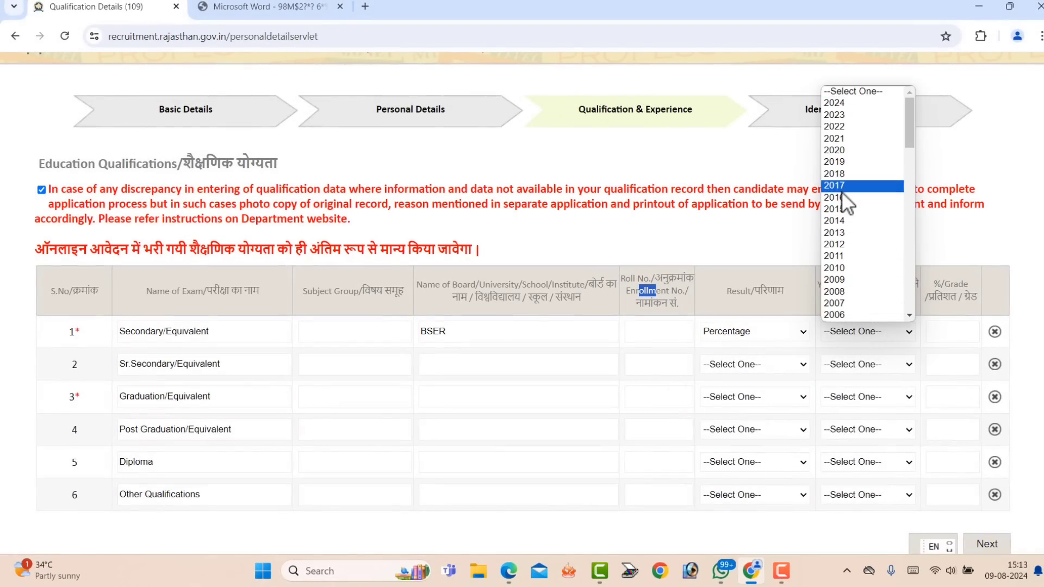
pyautogui.click(850, 233)
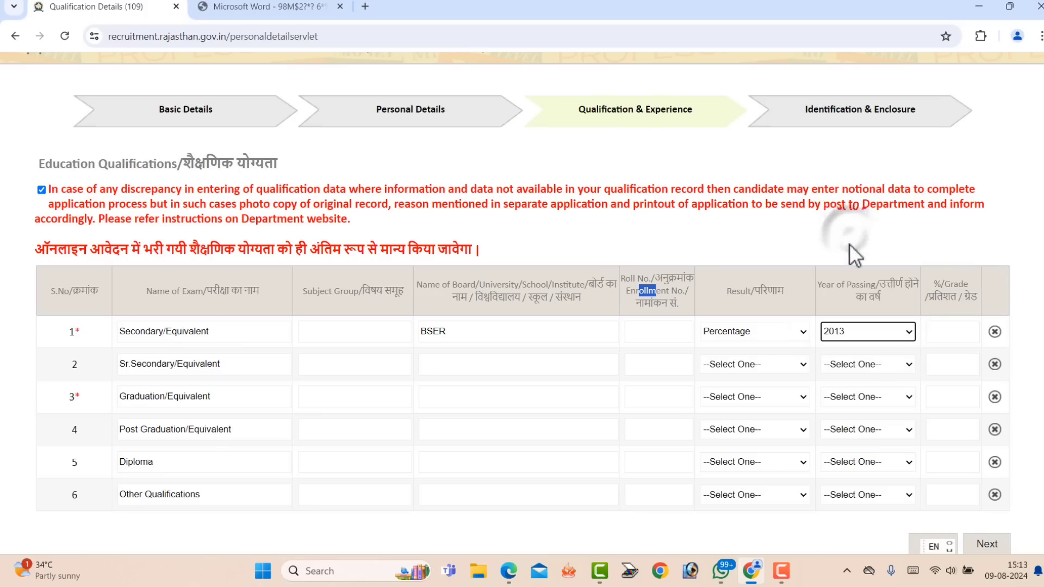
pyautogui.click(929, 330)
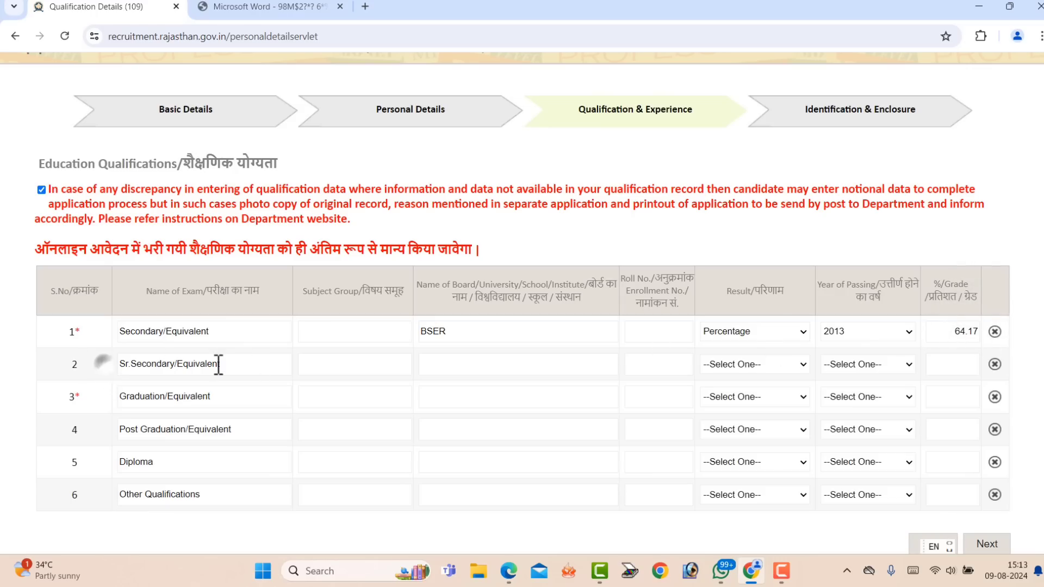
pyautogui.moveTo(161, 397); pyautogui.dragTo(343, 391)
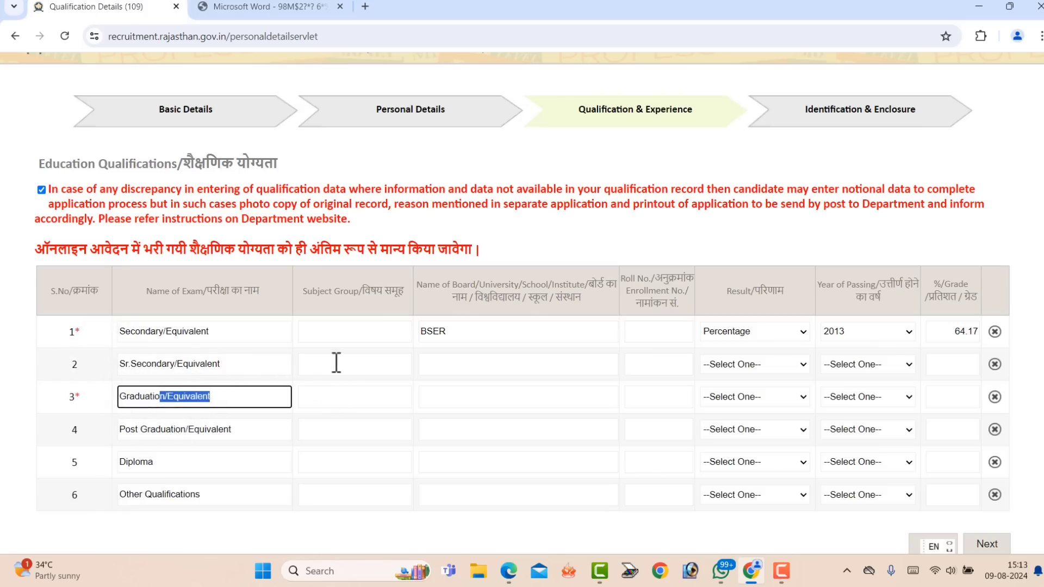
# Enter 'S' as the Secondary subject group and continue to Identification & Enclosure.
pyautogui.click(336, 362)
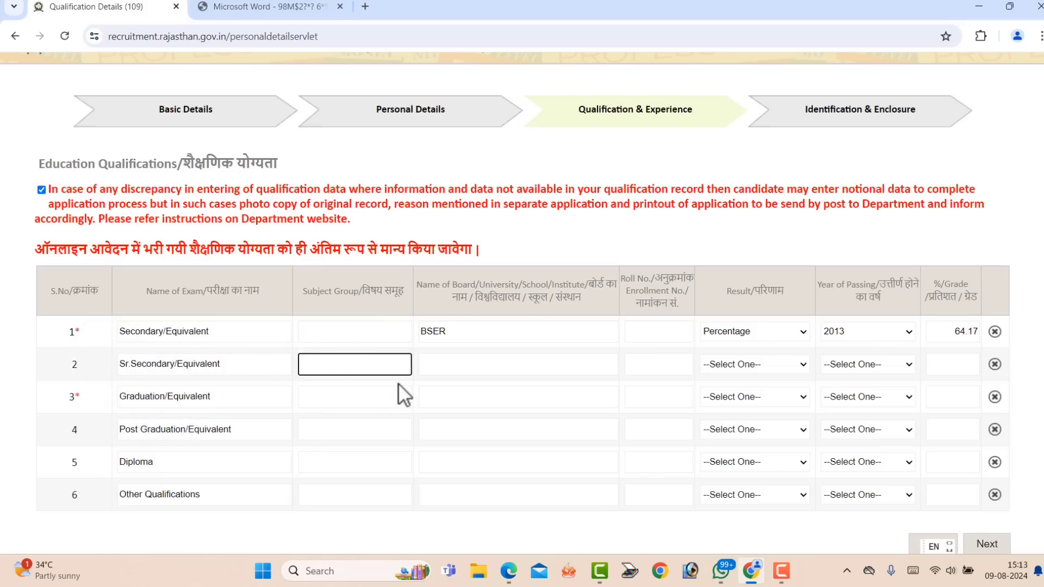
pyautogui.click(352, 397)
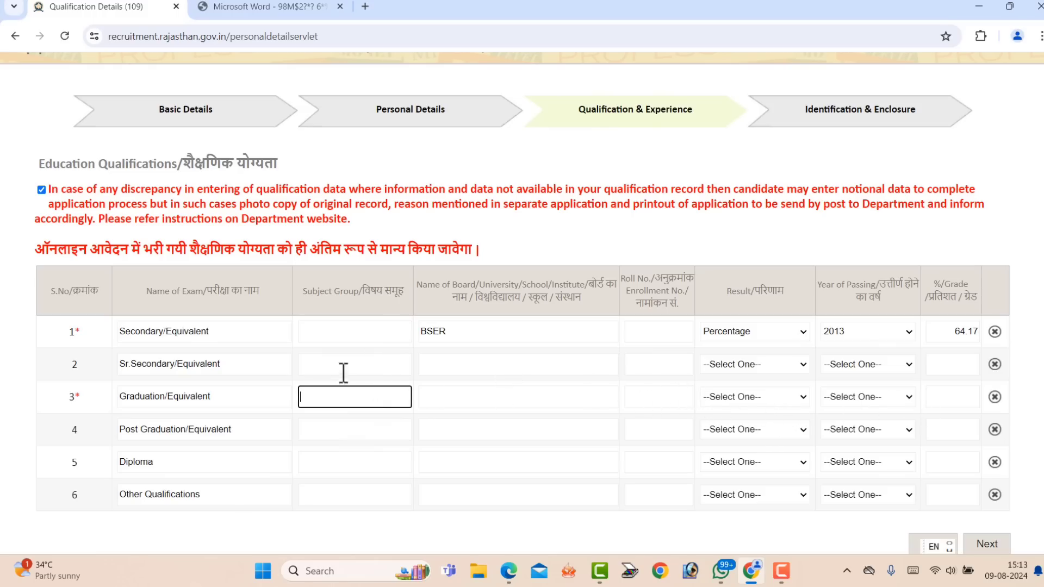
pyautogui.click(357, 337)
pyautogui.write('S')
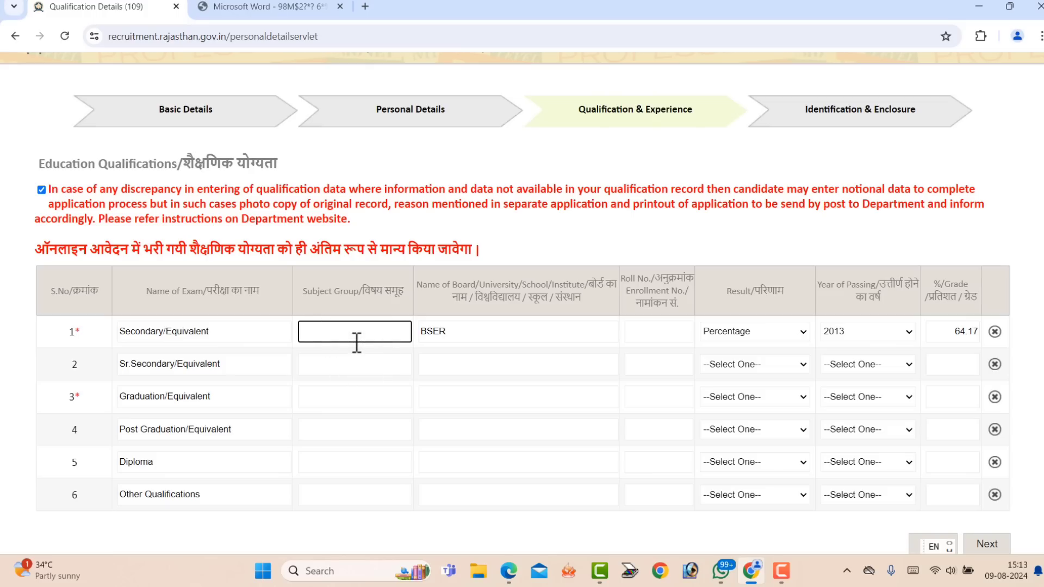
pyautogui.click(987, 544)
pyautogui.scroll(-3, 493, 346)
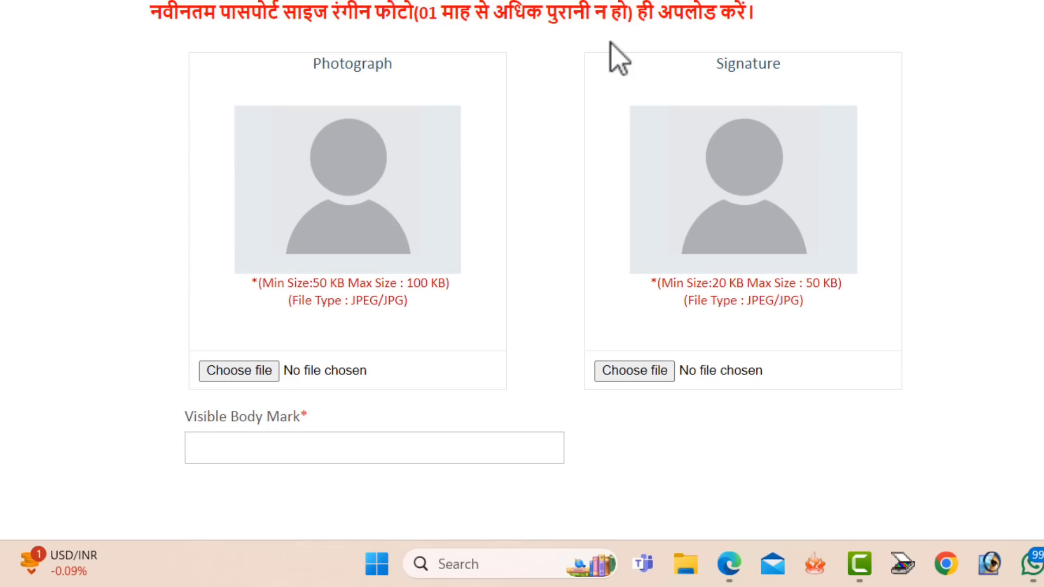
# Review the photo (50–100 KB) and signature (20–50 KB) limits, then enter 'no' for Visible Body Mark.
pyautogui.moveTo(591, 12); pyautogui.dragTo(639, 13)
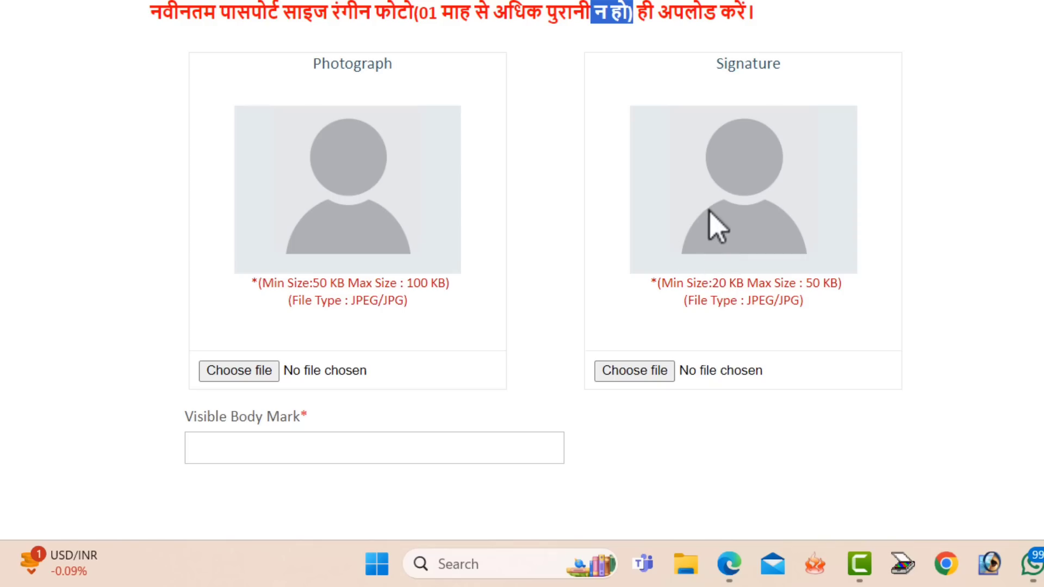
pyautogui.moveTo(308, 283); pyautogui.dragTo(456, 292)
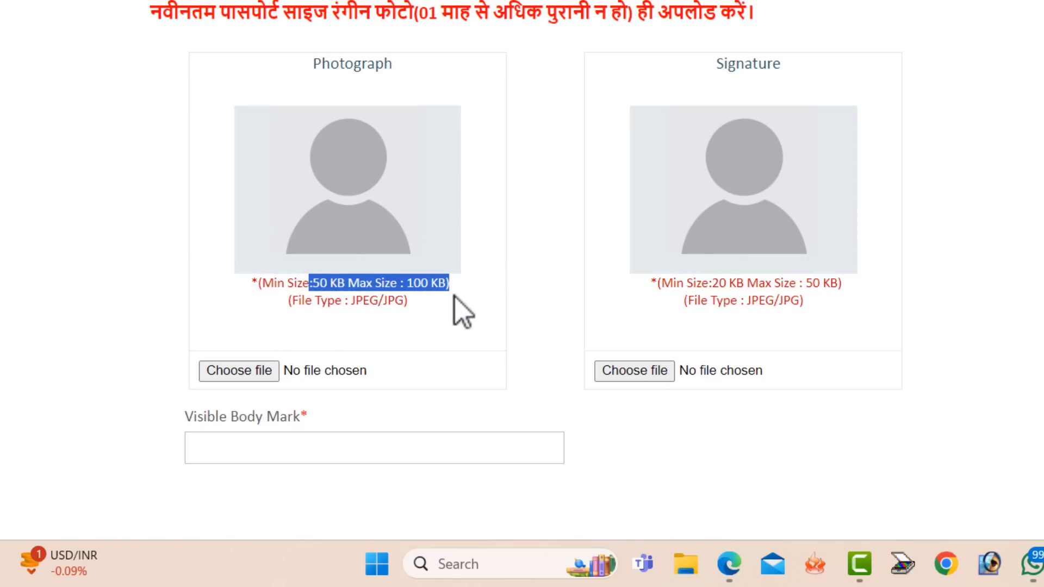
pyautogui.moveTo(701, 283); pyautogui.dragTo(862, 310)
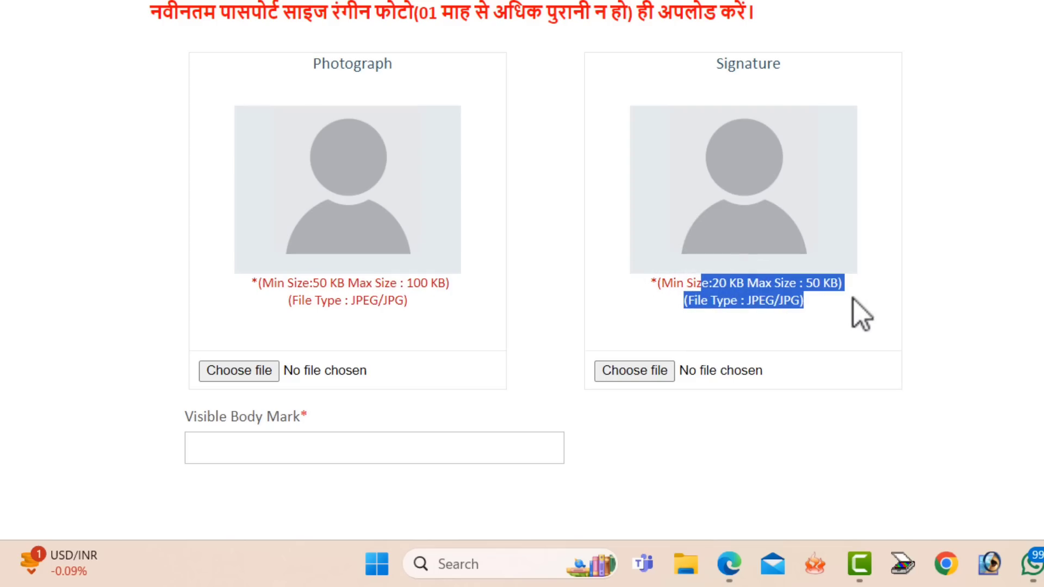
pyautogui.click(262, 449)
pyautogui.click(320, 492)
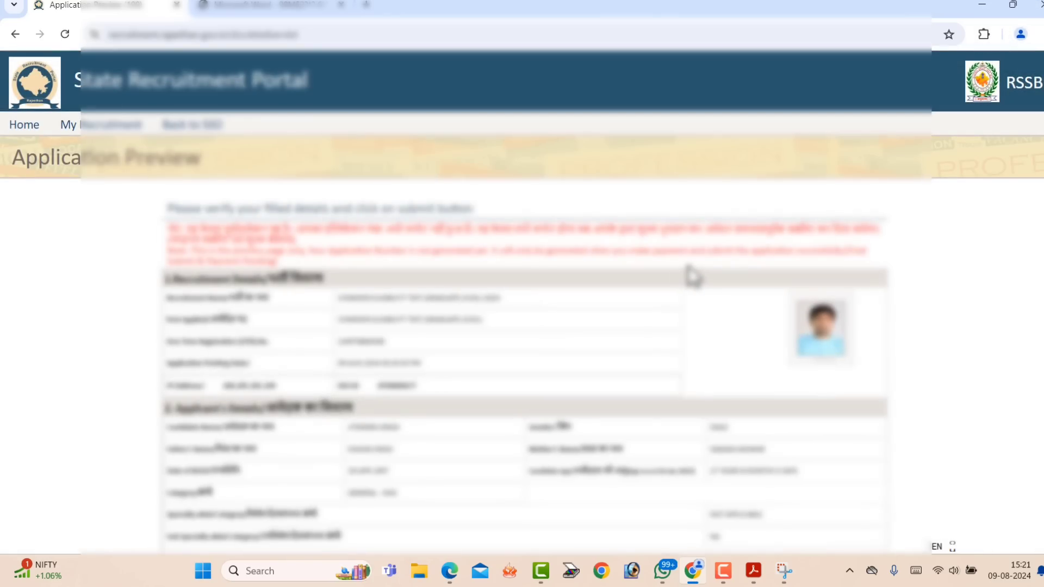
# Scroll through the preview and accept the declaration.
pyautogui.scroll(-4, 666, 277)
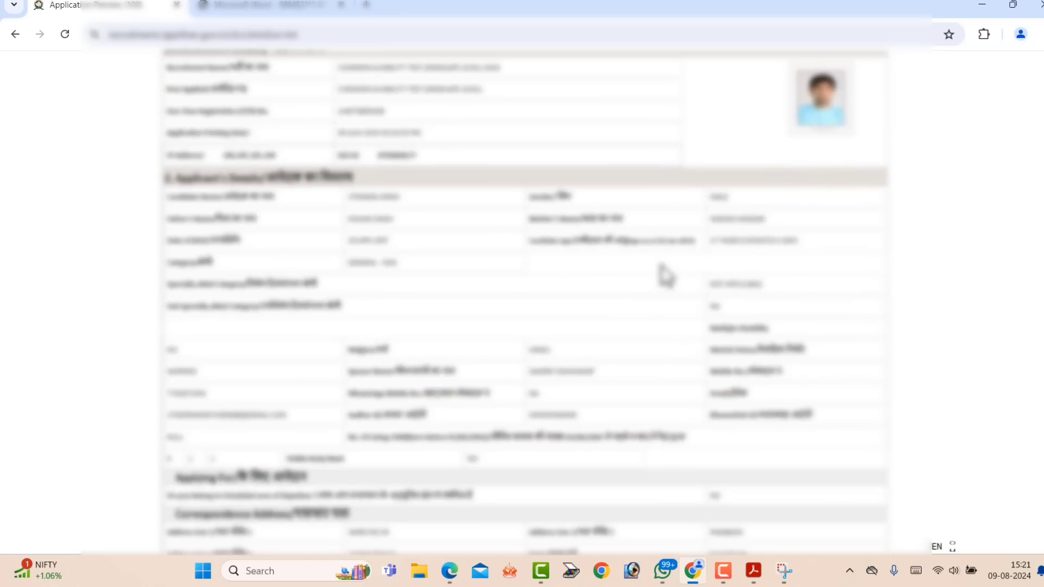
pyautogui.scroll(-4, 666, 276)
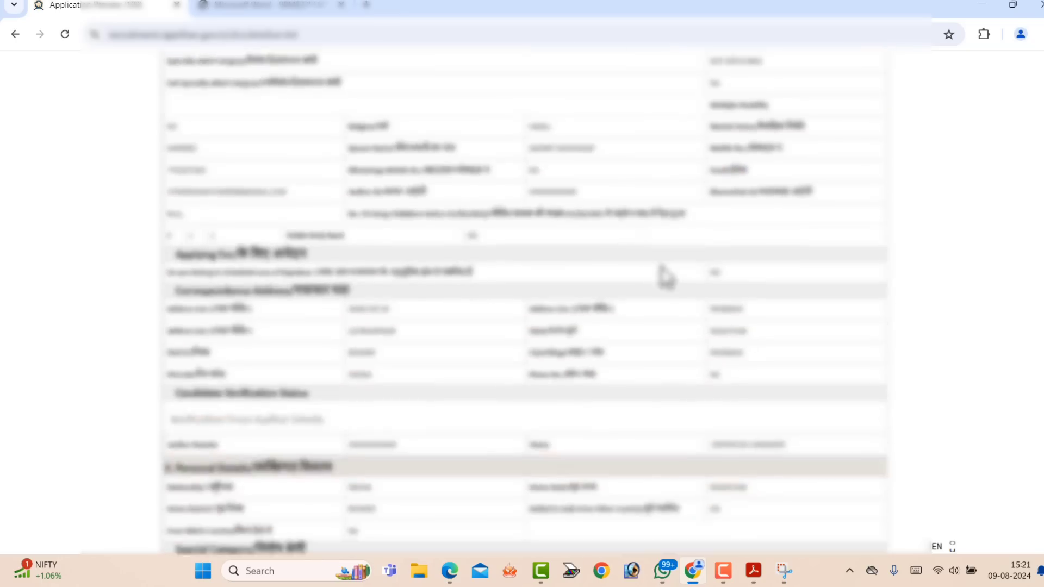
pyautogui.scroll(-4, 663, 277)
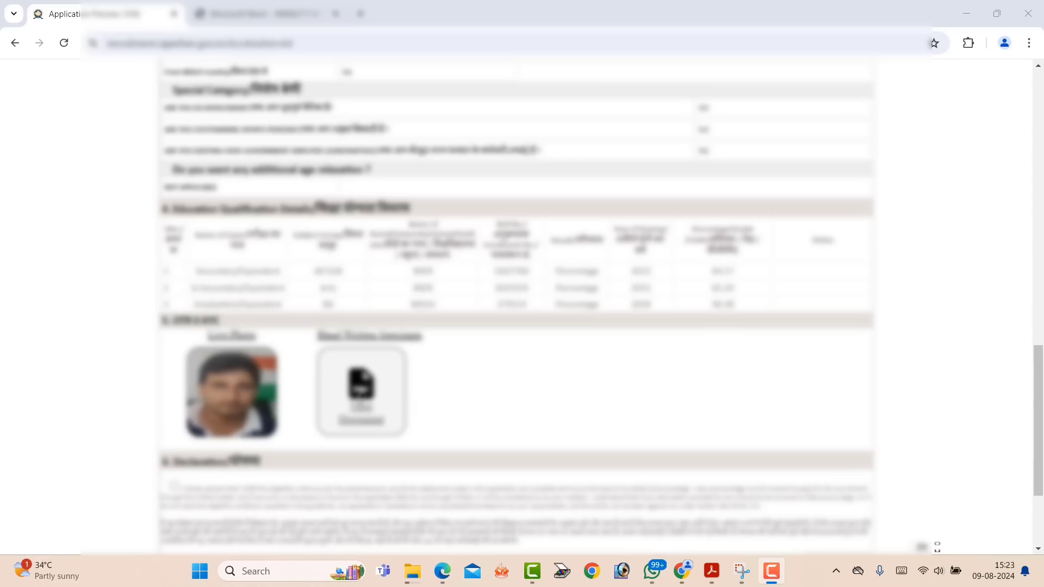
pyautogui.scroll(16, 535, 428)
pyautogui.scroll(-11, 478, 424)
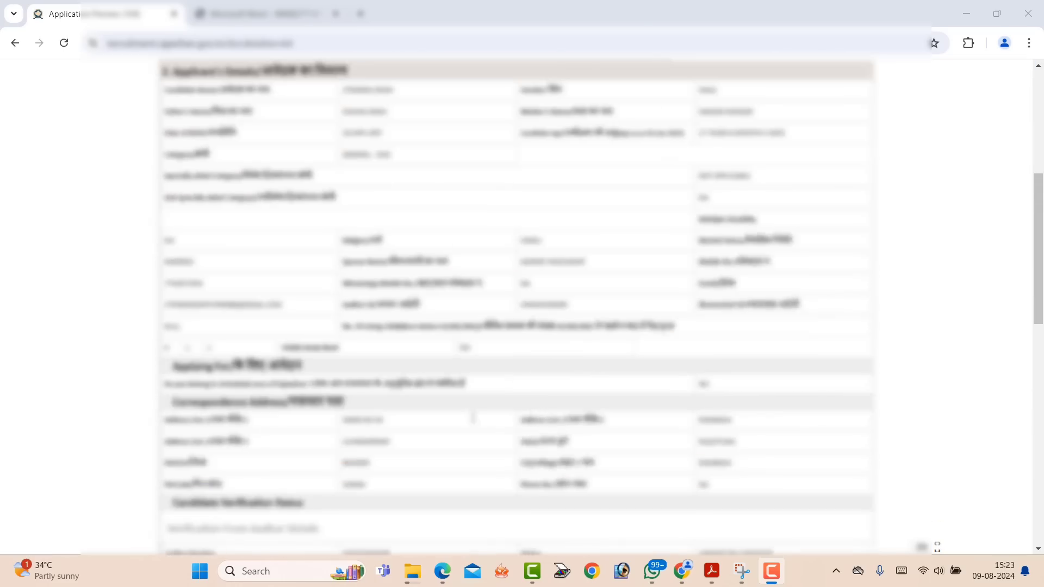
pyautogui.scroll(-7, 479, 423)
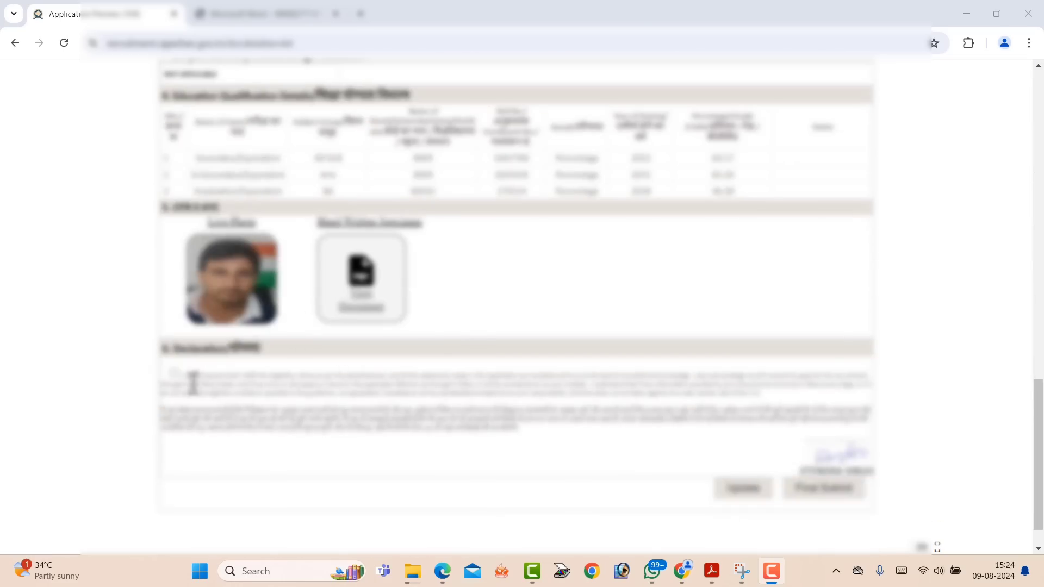
pyautogui.click(174, 374)
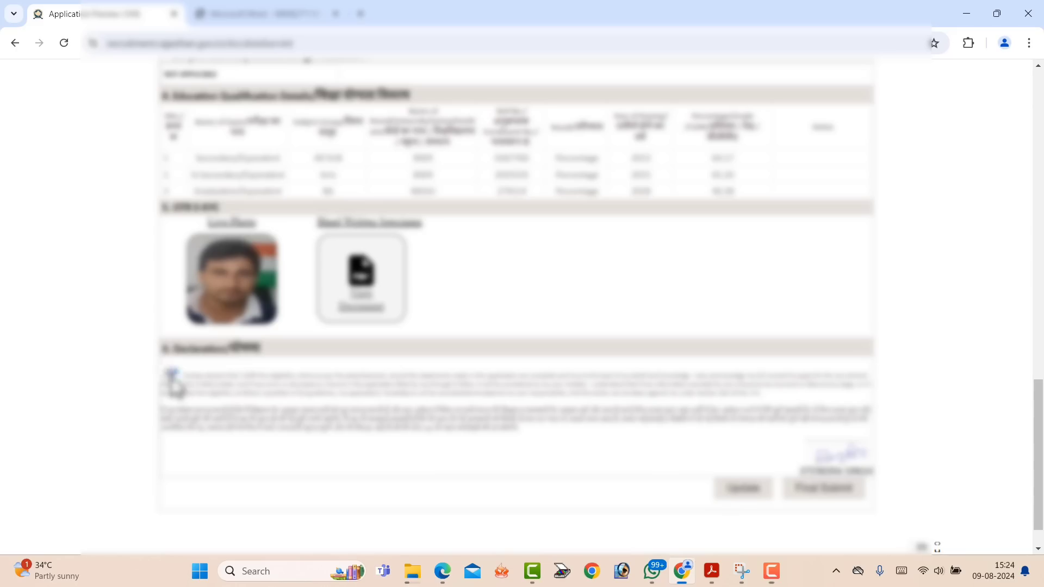
# Final-submit the application and open printing for the submitted form.
pyautogui.click(803, 489)
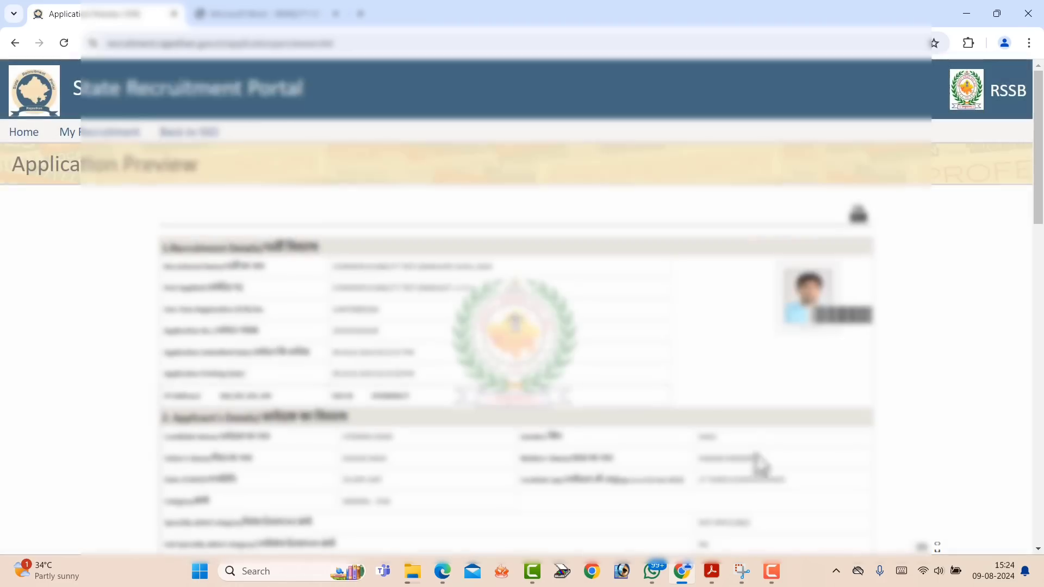
pyautogui.scroll(-5, 735, 356)
pyautogui.scroll(-13, 735, 362)
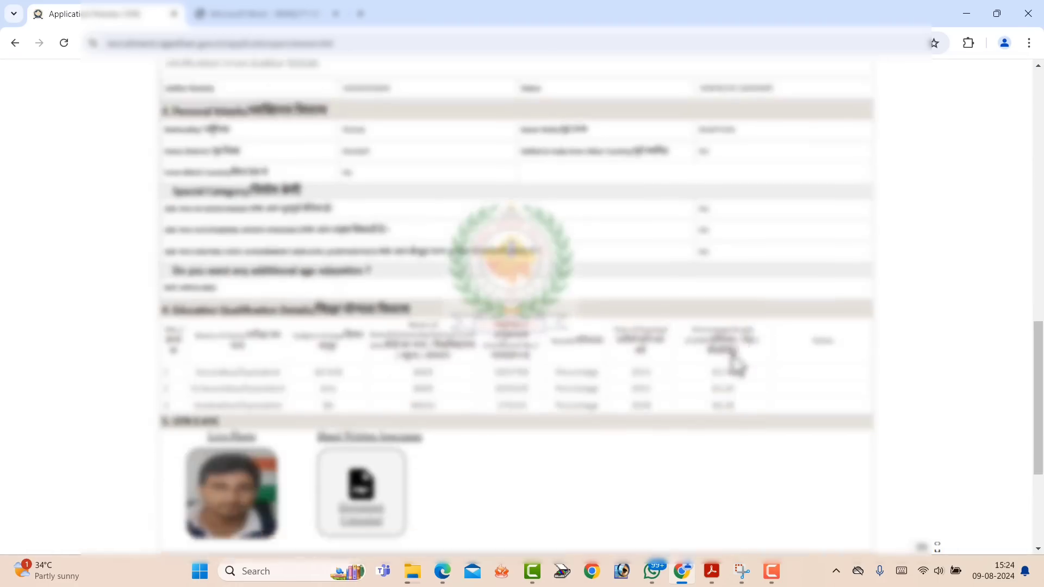
pyautogui.scroll(20, 707, 317)
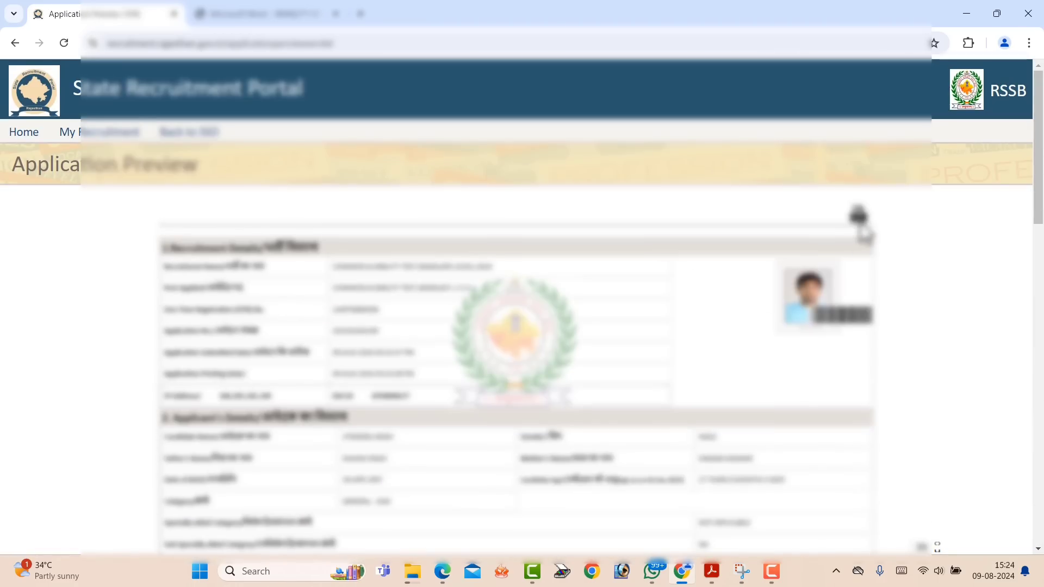
pyautogui.click(857, 217)
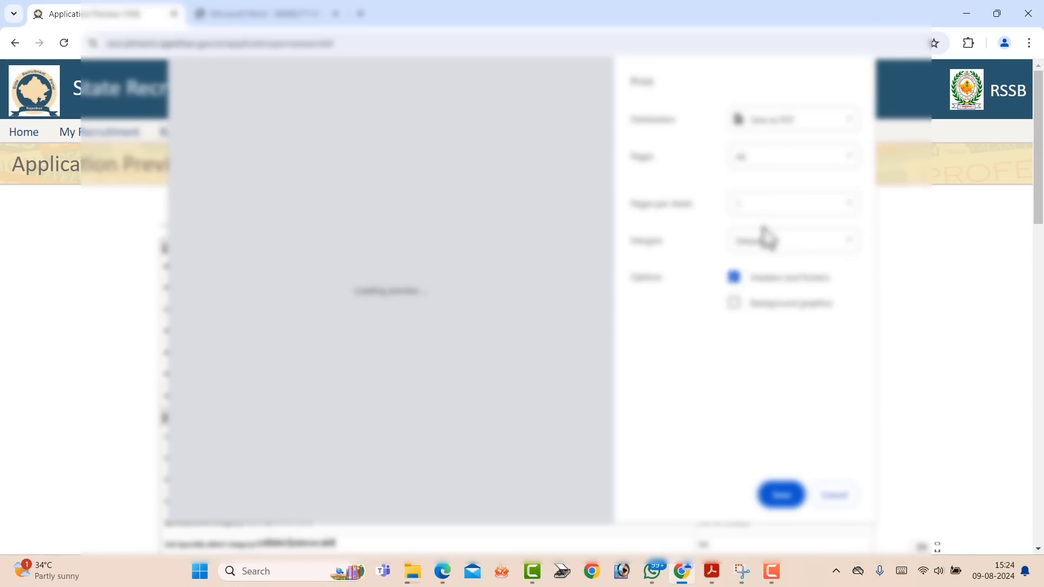
# Set Pages to Customised, with headers and footers toggled off and back on.
pyautogui.scroll(-6, 527, 349)
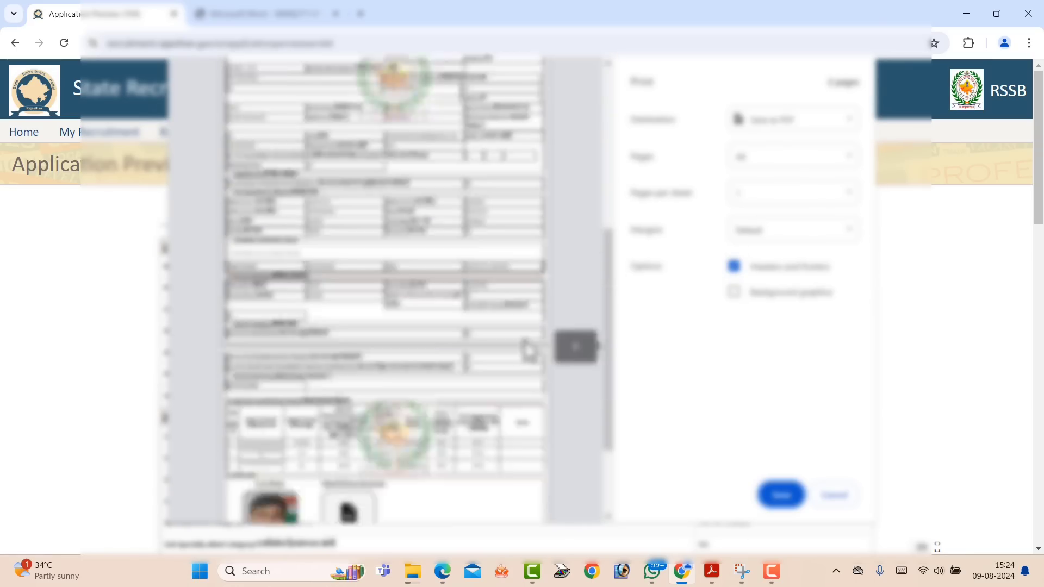
pyautogui.scroll(6, 526, 349)
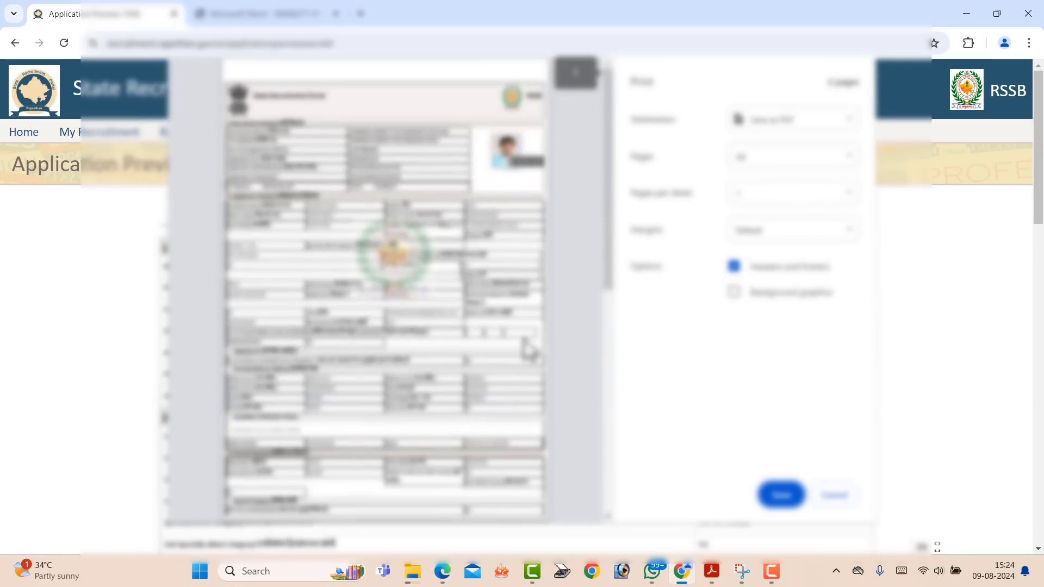
pyautogui.click(764, 168)
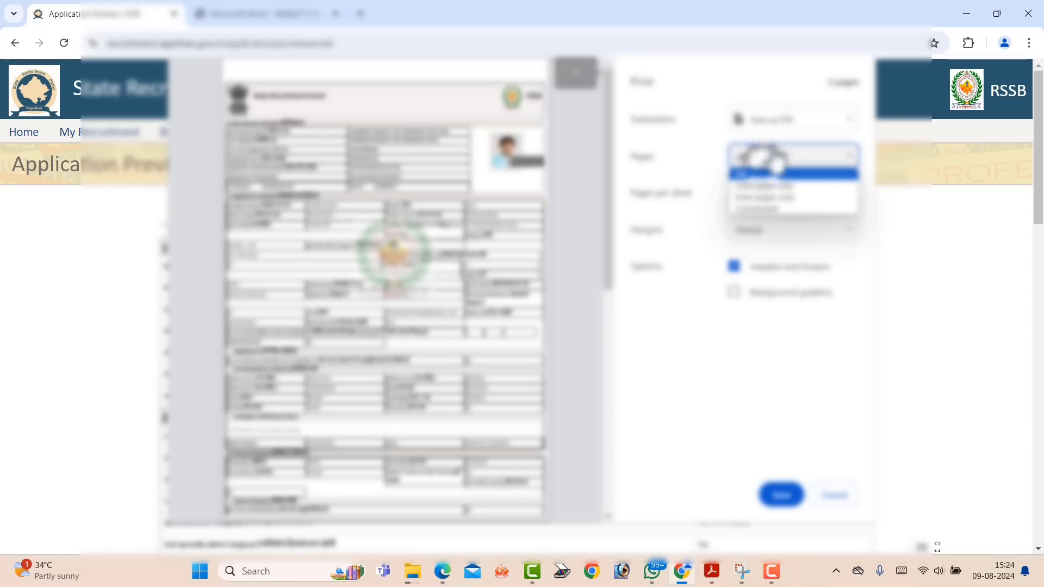
pyautogui.click(760, 211)
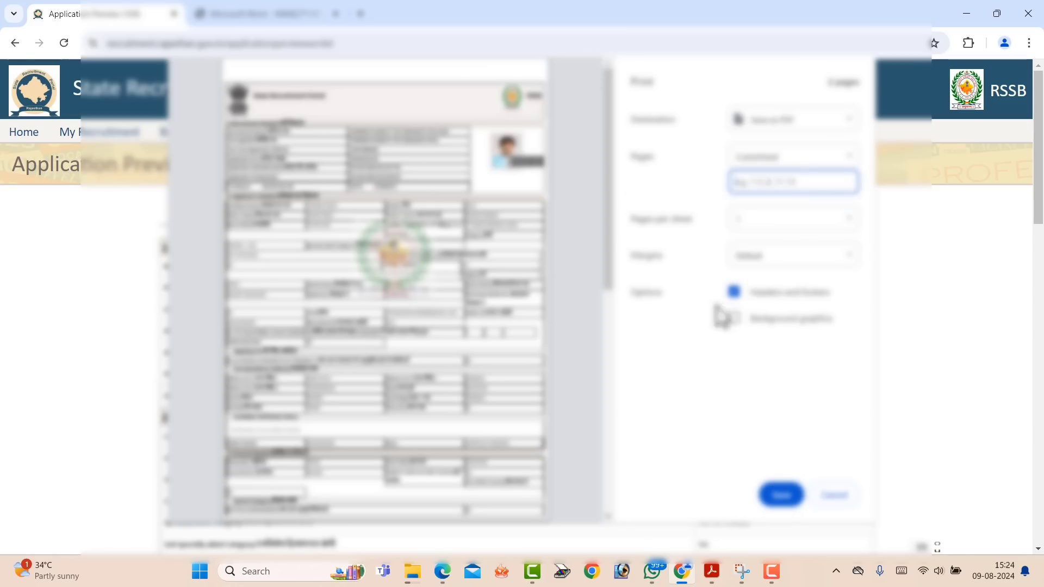
pyautogui.click(734, 293)
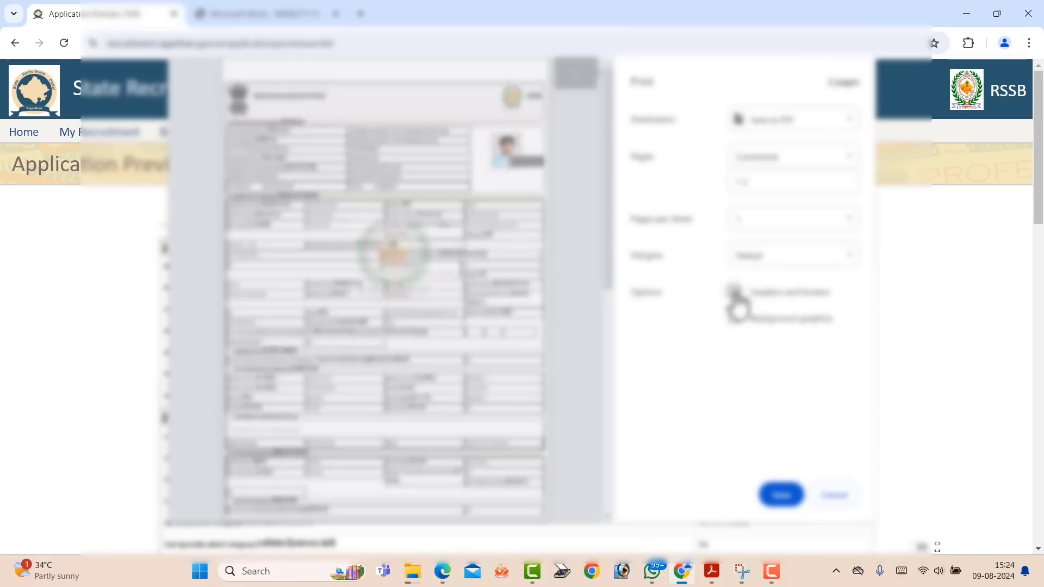
pyautogui.click(734, 296)
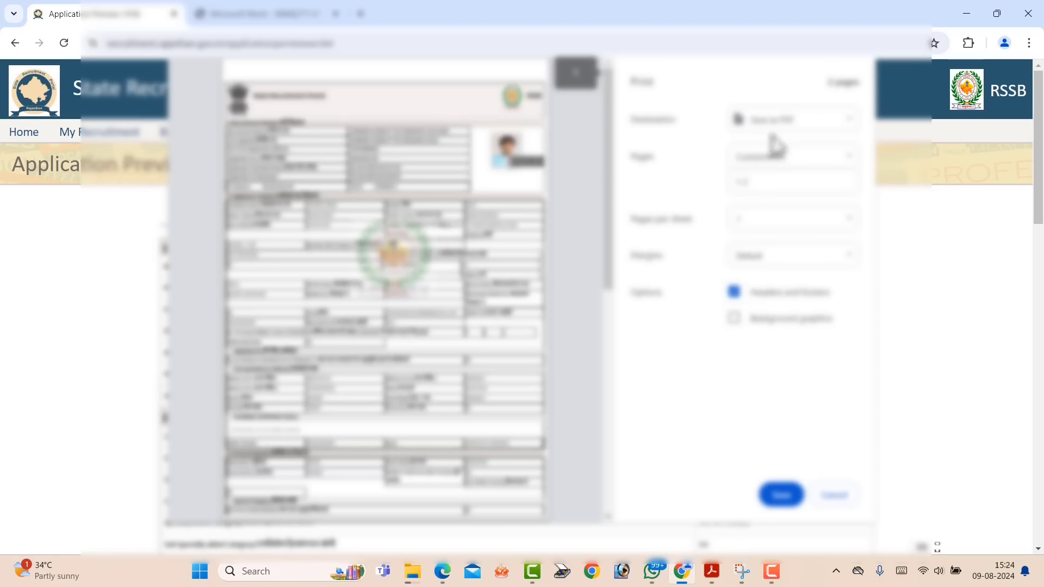
# Switch the destination to another printer and lower the custom scale to fit one sheet.
pyautogui.click(775, 120)
pyautogui.click(768, 133)
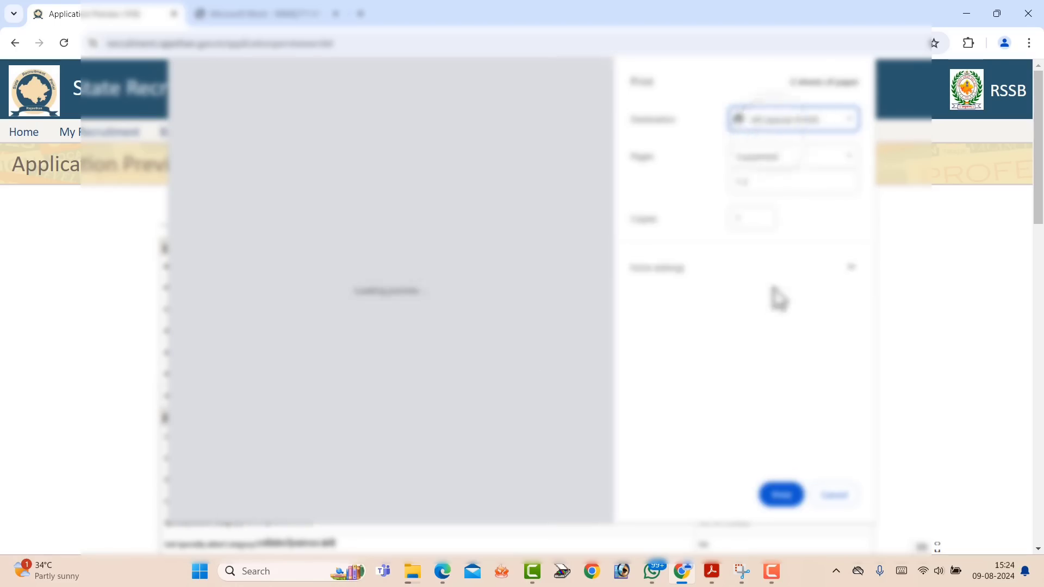
pyautogui.click(769, 270)
pyautogui.click(764, 454)
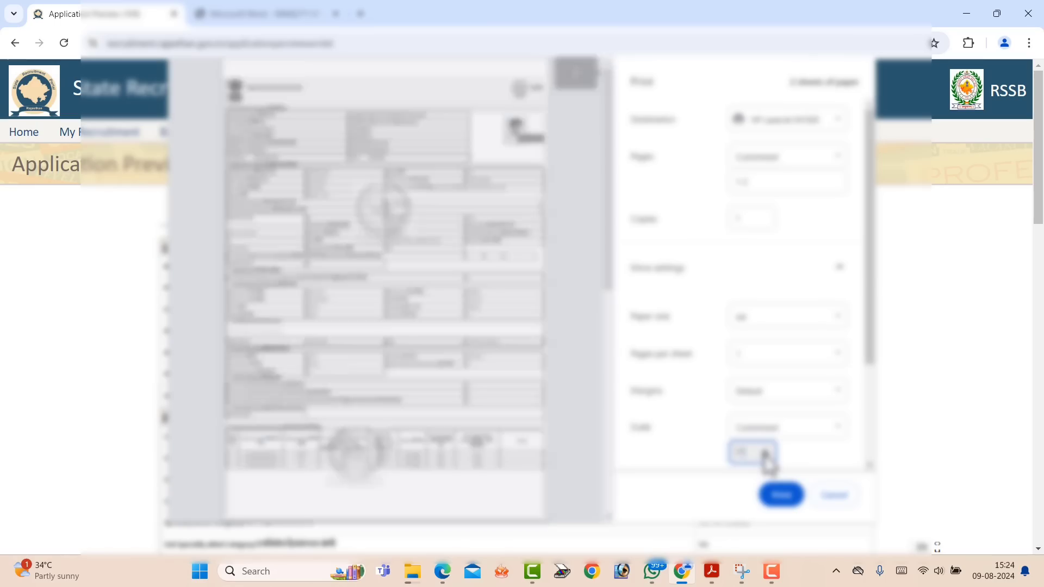
pyautogui.scroll(-10, 541, 396)
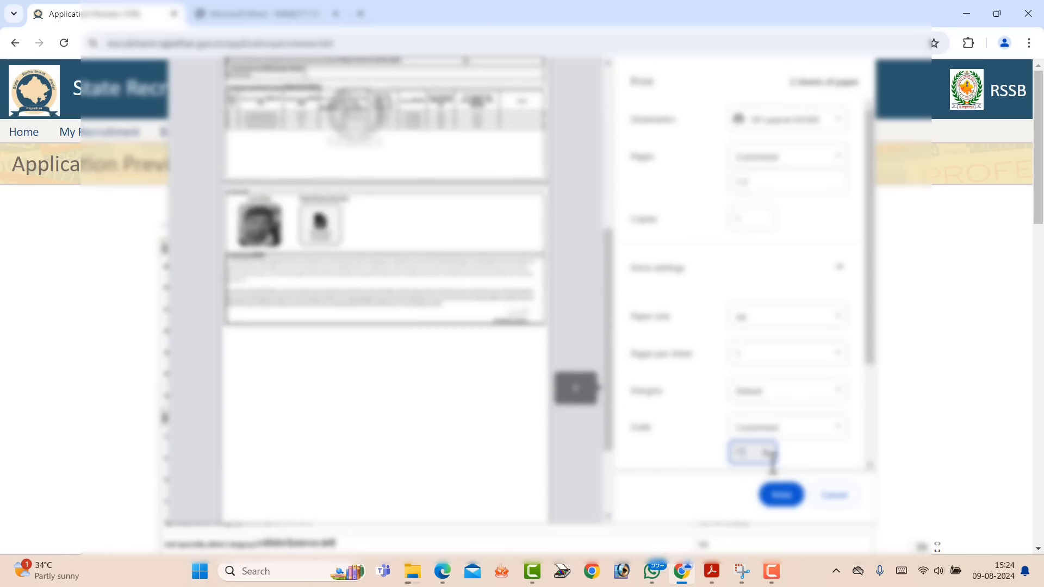
pyautogui.click(765, 455)
pyautogui.click(765, 455)
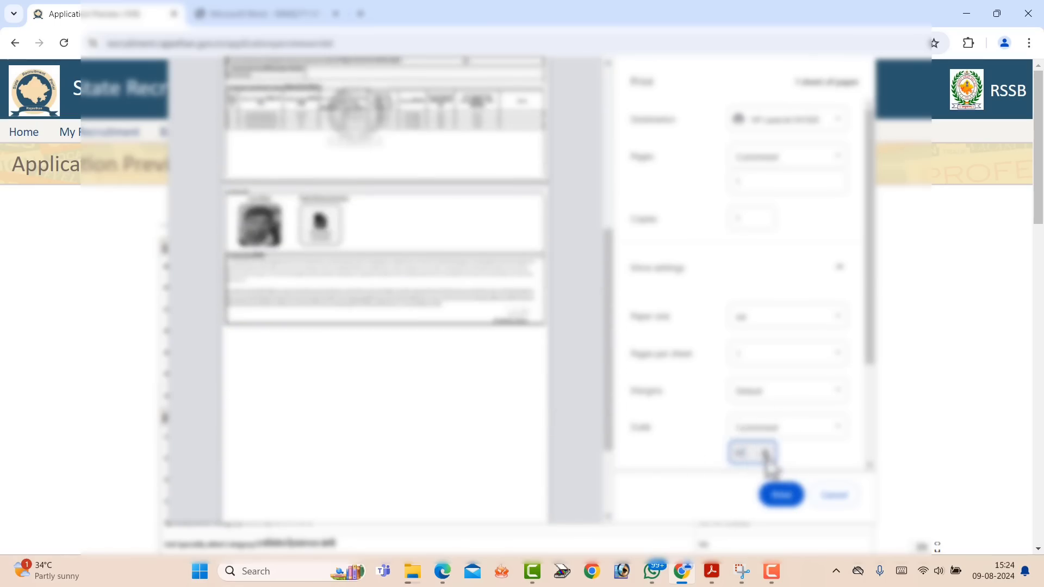